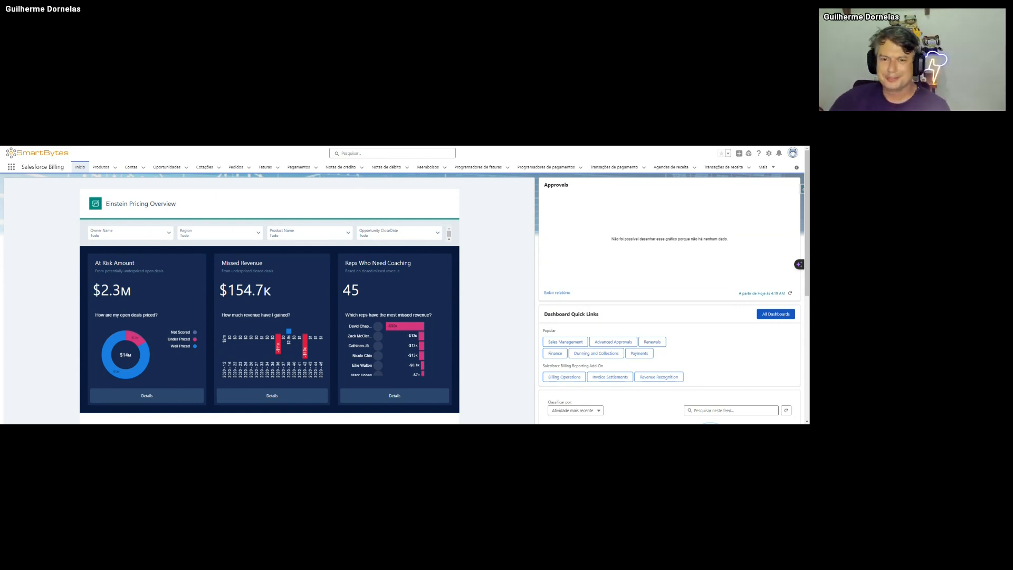
- Open the Complete Software Bundle product from the Bundles product list view
{"action": "left_click", "coordinate": [99, 167]}
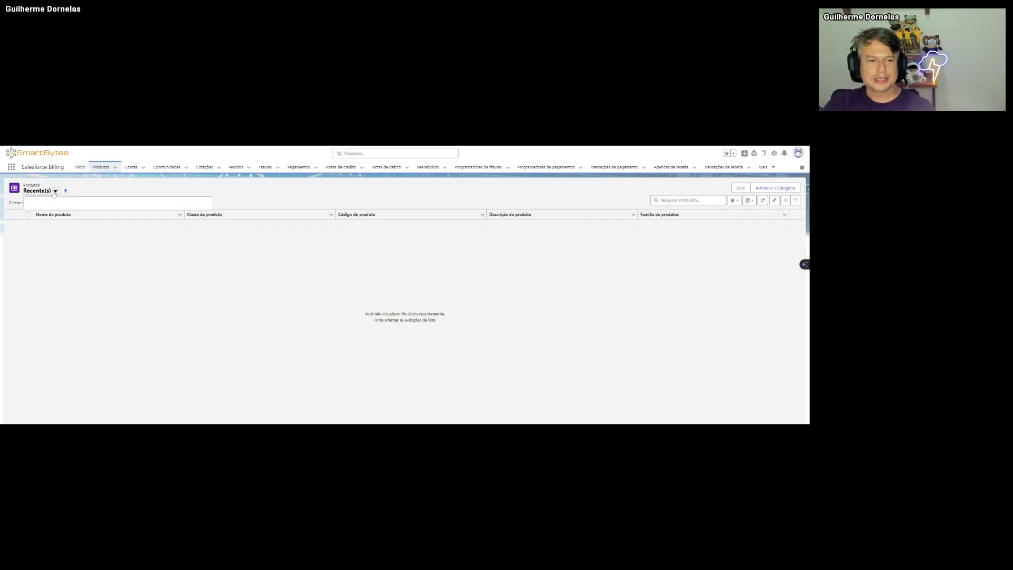
{"action": "left_click", "coordinate": [55, 191]}
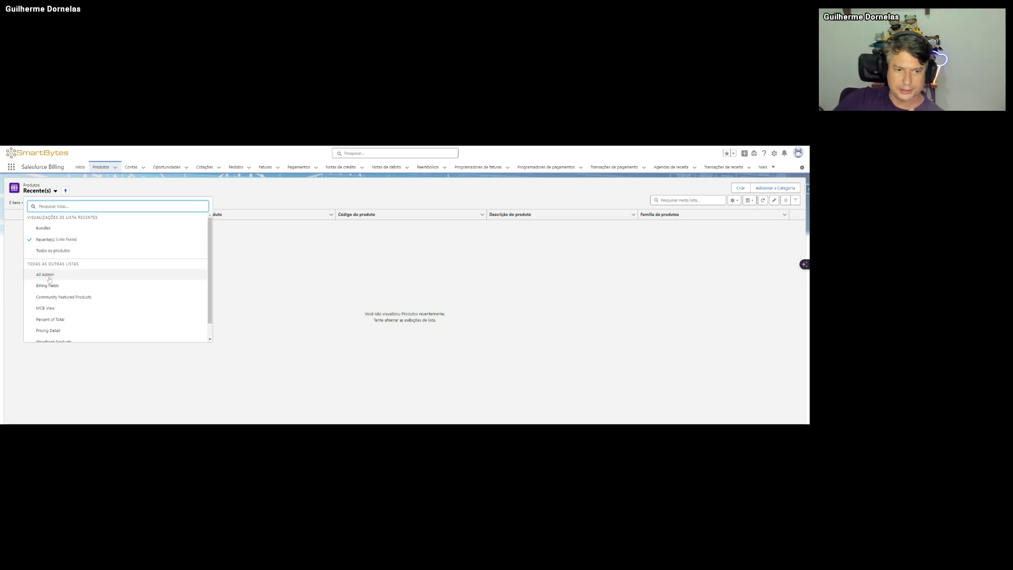
{"action": "left_click", "coordinate": [44, 227]}
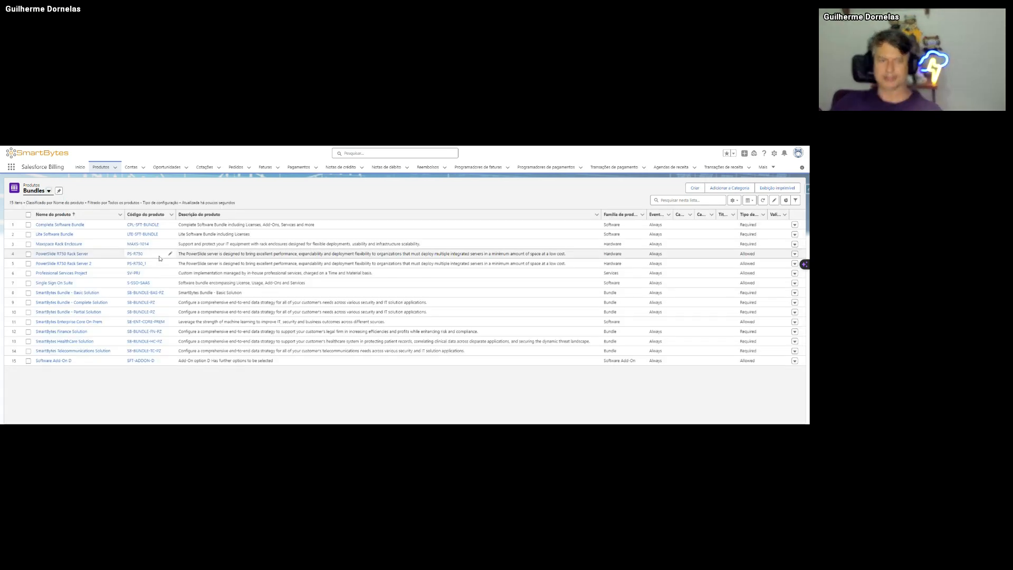
{"action": "left_click", "coordinate": [59, 224]}
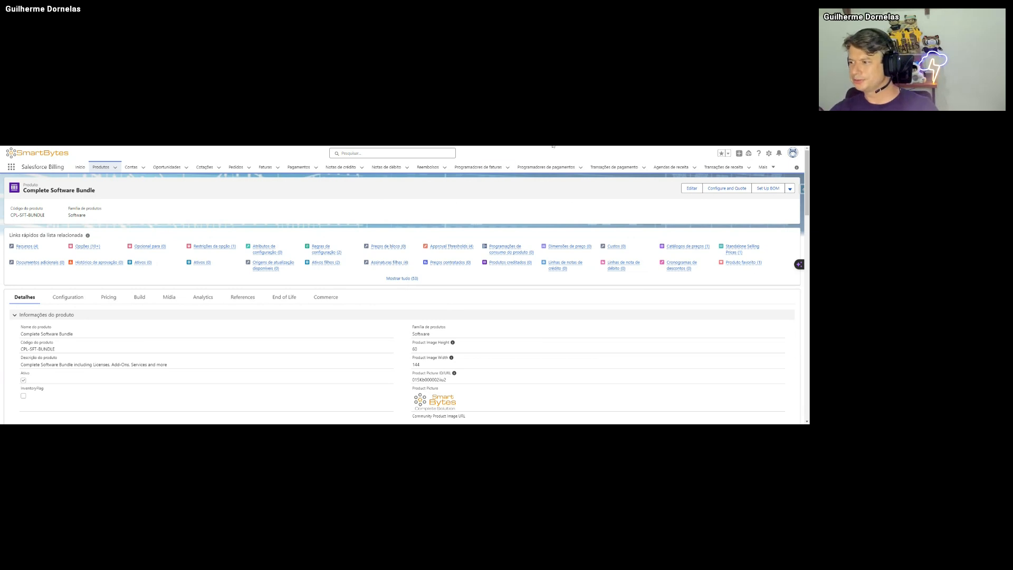
- Close the price book preview, show all 53 related-list links, and review the bundle's detail sections
{"action": "mouse_move", "coordinate": [705, 247]}
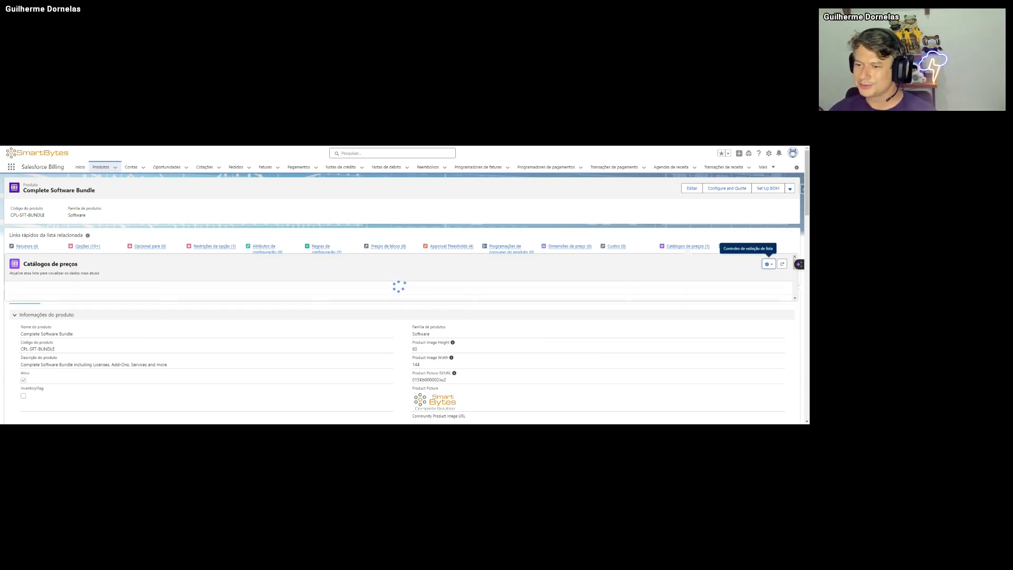
{"action": "left_click", "coordinate": [794, 258]}
{"action": "left_click", "coordinate": [413, 279]}
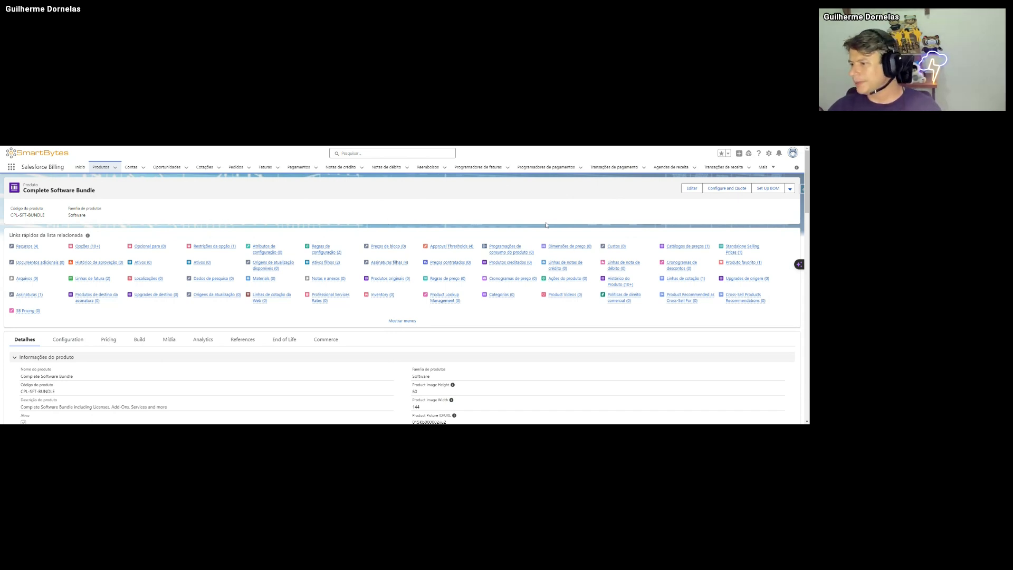
{"action": "scroll", "coordinate": [462, 202], "scroll_direction": "down", "scroll_amount": 1}
{"action": "scroll", "coordinate": [462, 202], "scroll_direction": "down", "scroll_amount": 2}
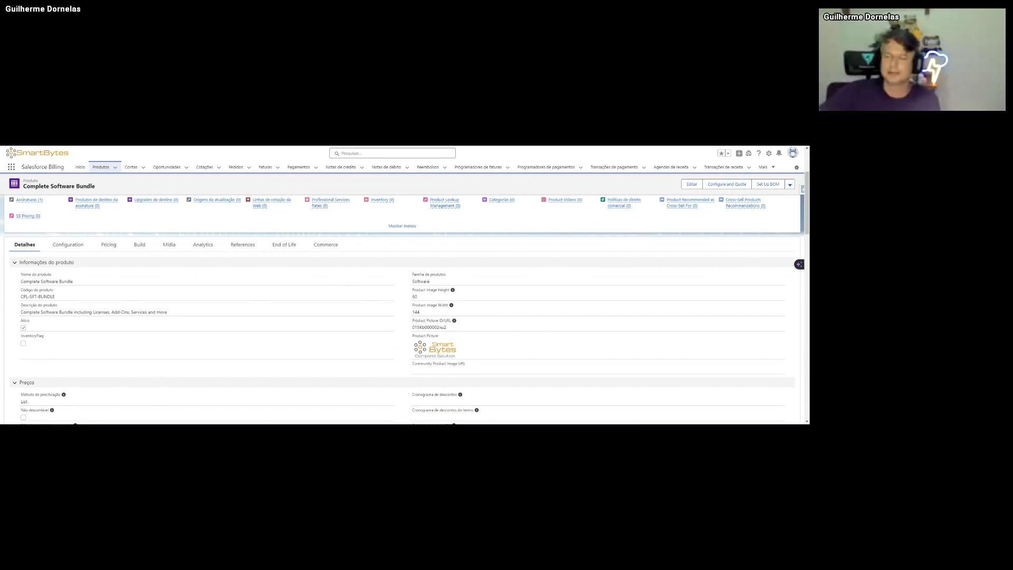
{"action": "scroll", "coordinate": [245, 312], "scroll_direction": "down", "scroll_amount": 1}
{"action": "scroll", "coordinate": [245, 311], "scroll_direction": "down", "scroll_amount": 1}
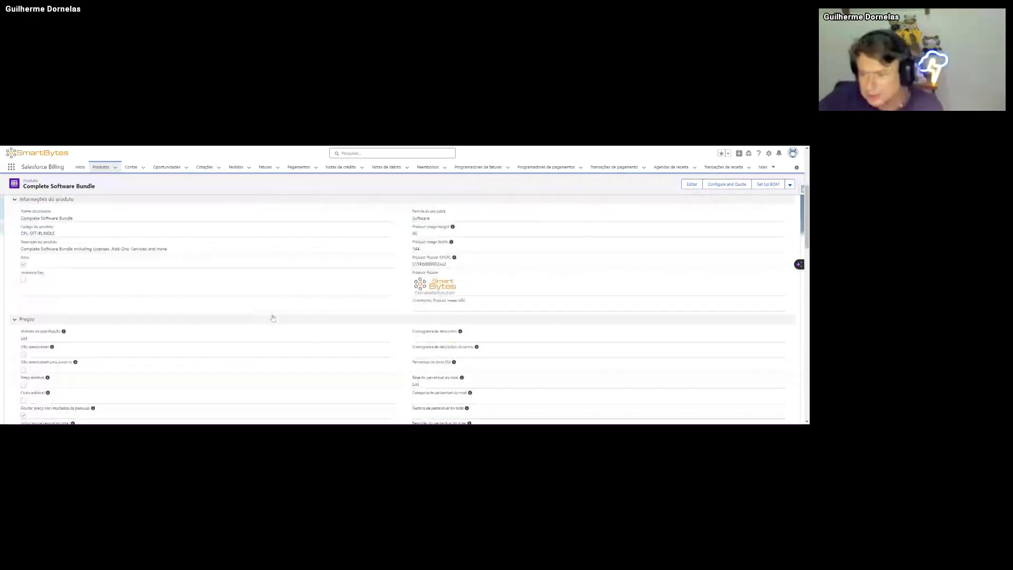
{"action": "scroll", "coordinate": [92, 232], "scroll_direction": "down", "scroll_amount": 1}
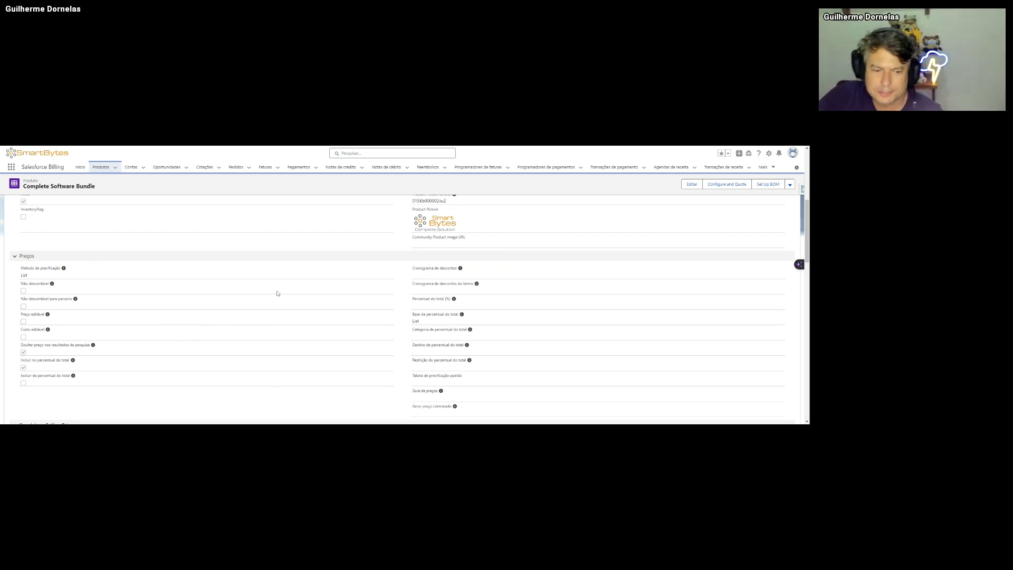
{"action": "scroll", "coordinate": [516, 313], "scroll_direction": "down", "scroll_amount": 12}
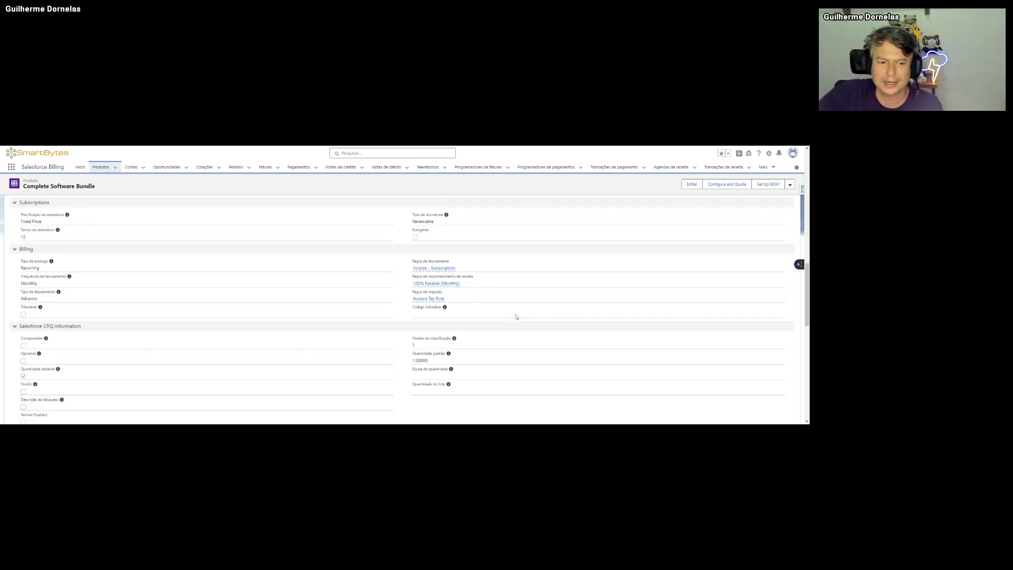
{"action": "scroll", "coordinate": [516, 313], "scroll_direction": "up", "scroll_amount": 8}
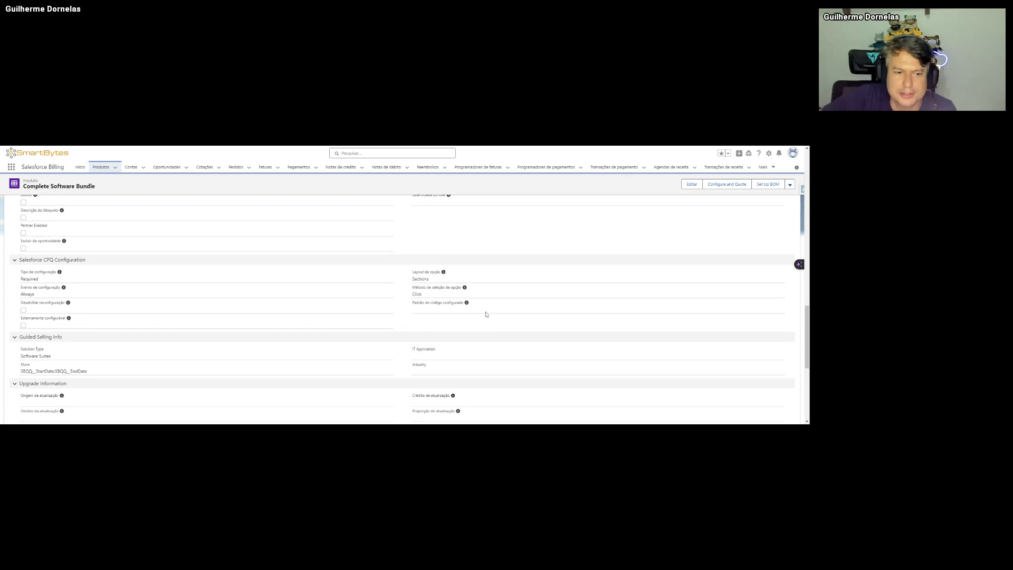
{"action": "scroll", "coordinate": [486, 320], "scroll_direction": "up", "scroll_amount": 6}
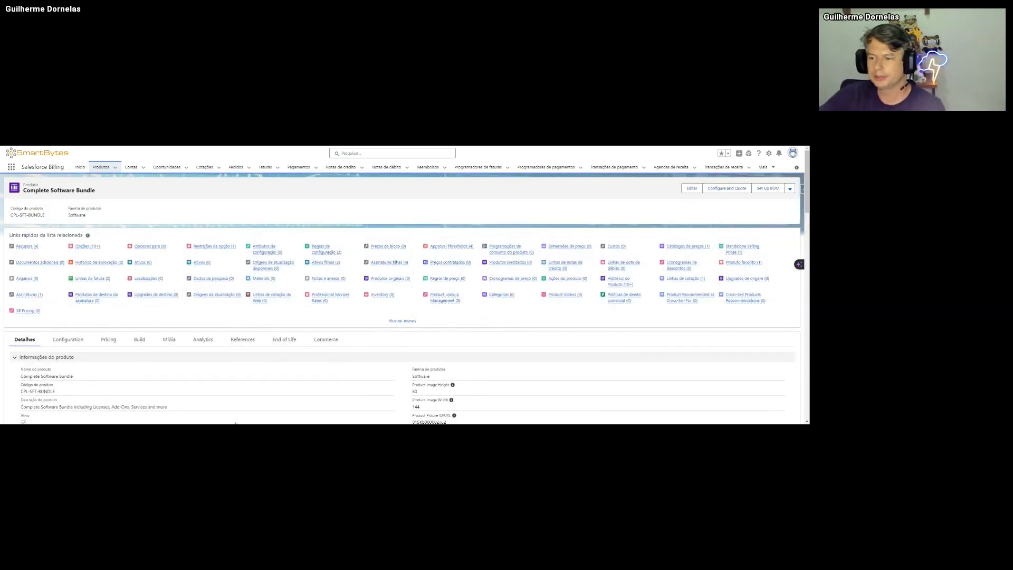
- Open the Configuration Attributes list, then bring up the bundle's ten product options
{"action": "mouse_move", "coordinate": [26, 248]}
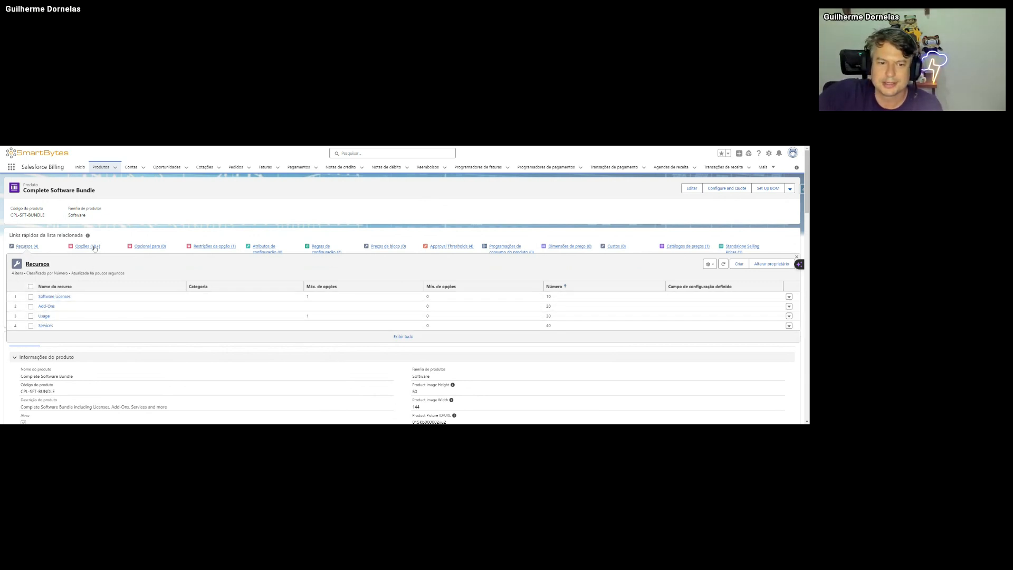
{"action": "mouse_move", "coordinate": [92, 248]}
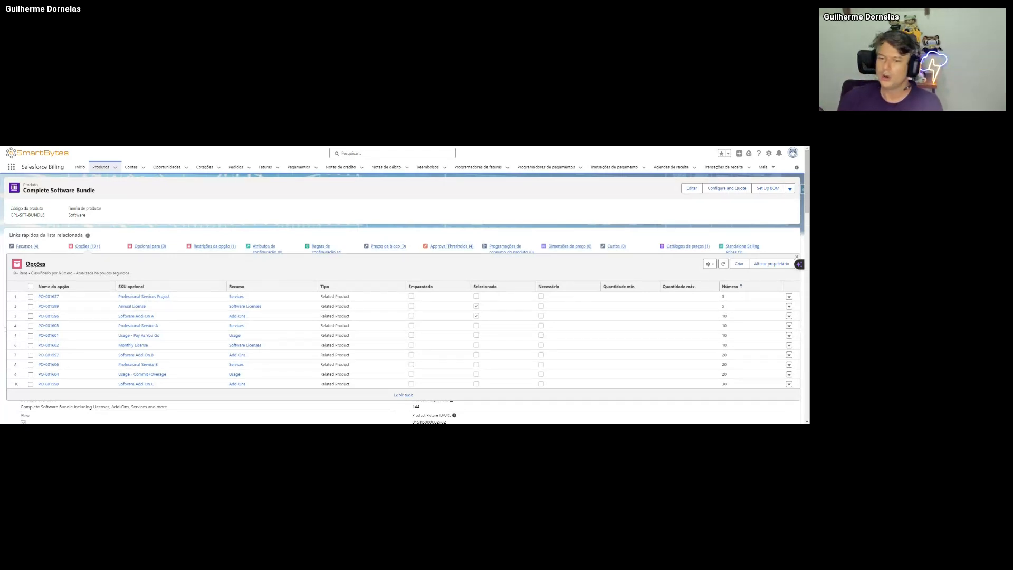
{"action": "left_click", "coordinate": [273, 250]}
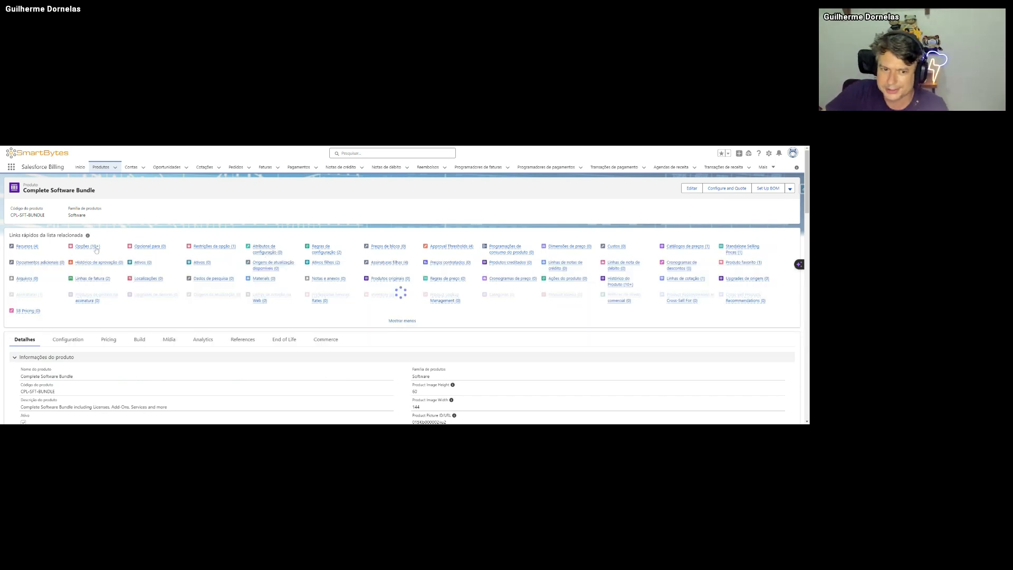
{"action": "left_click", "coordinate": [95, 247]}
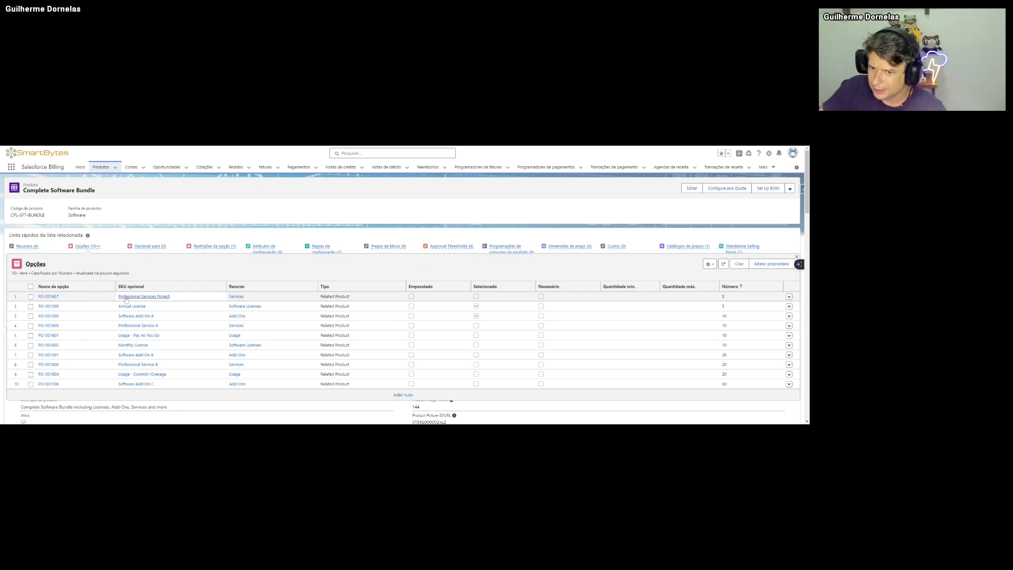
- Check the bundle's empty Configuration Attributes list and return to its product details
{"action": "left_click", "coordinate": [252, 248]}
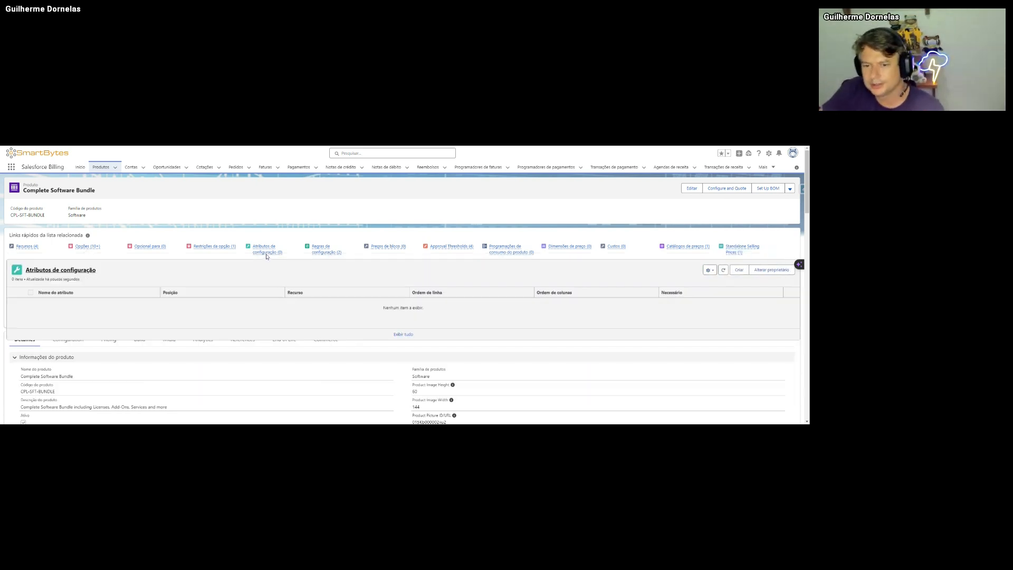
{"action": "mouse_move", "coordinate": [93, 248]}
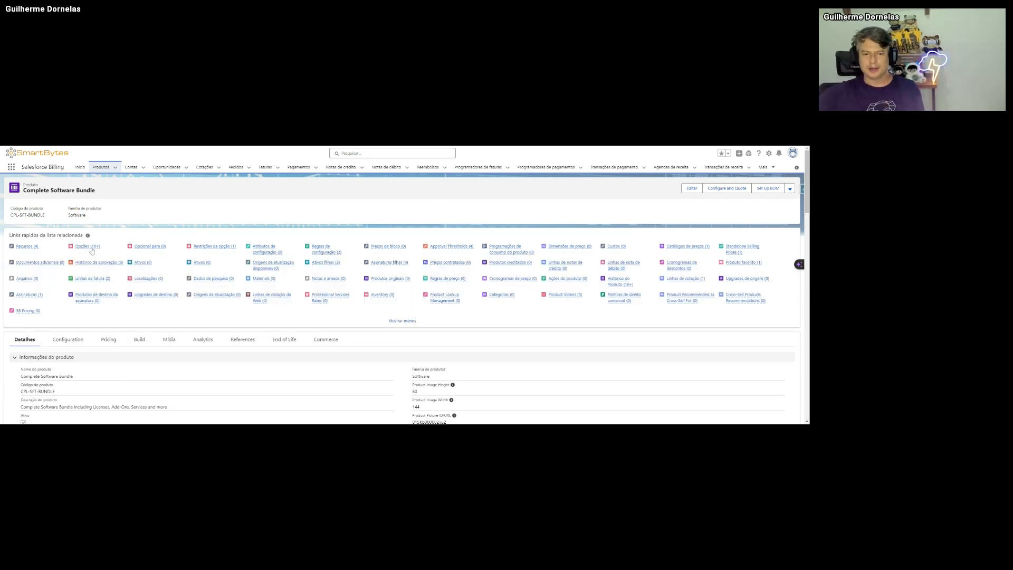
- View product option PO-001637 (Professional Services Project), then return to the Complete Software Bundle record
{"action": "mouse_move", "coordinate": [91, 250]}
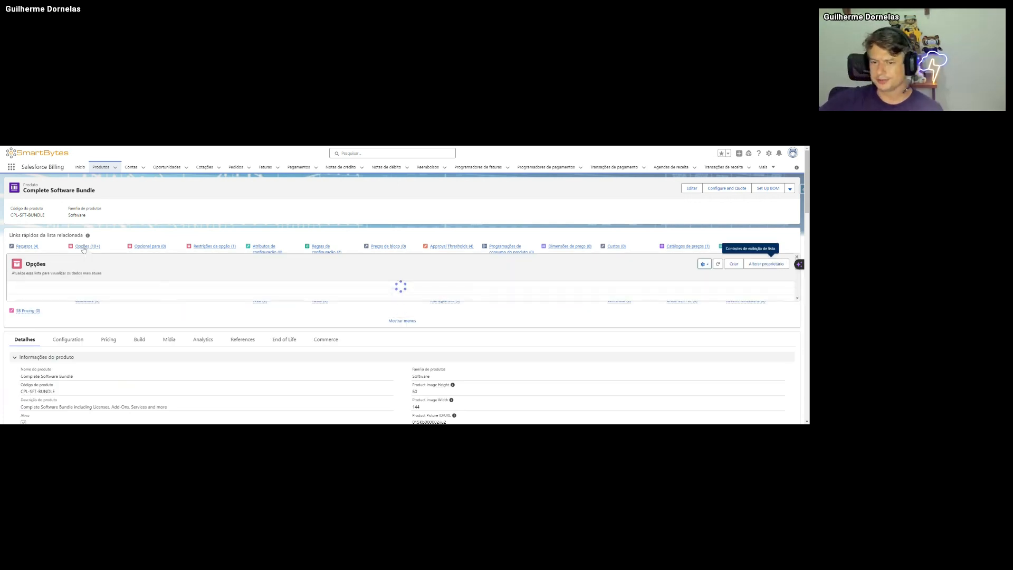
{"action": "left_click", "coordinate": [51, 296]}
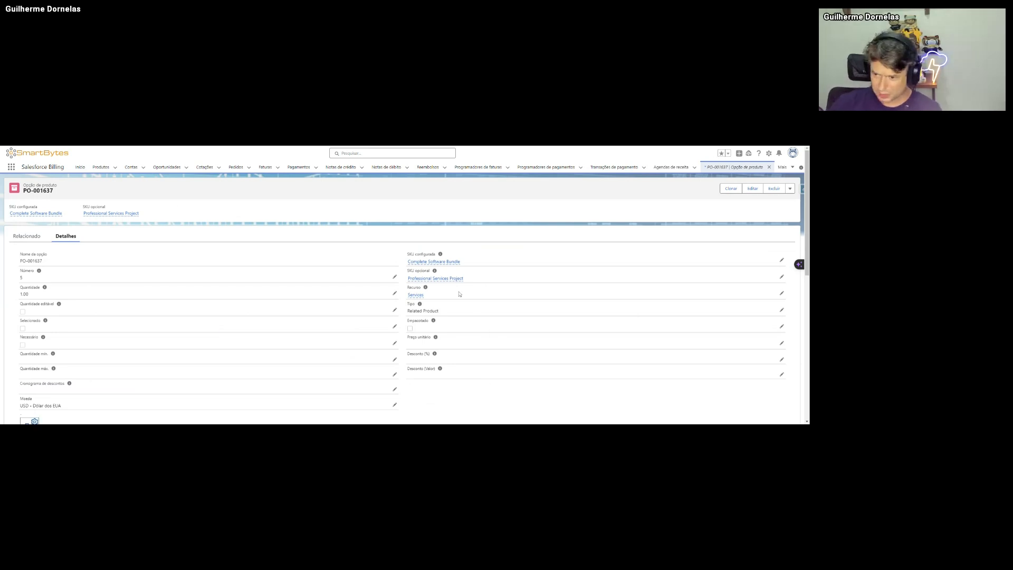
{"action": "scroll", "coordinate": [169, 366], "scroll_direction": "down", "scroll_amount": 3}
{"action": "scroll", "coordinate": [169, 368], "scroll_direction": "up", "scroll_amount": 3}
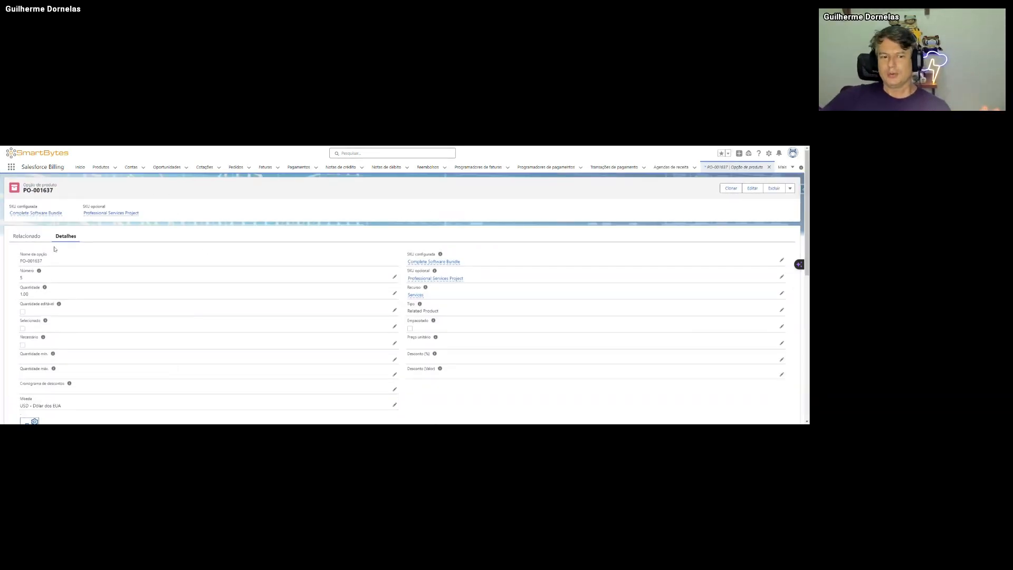
{"action": "left_click", "coordinate": [35, 212]}
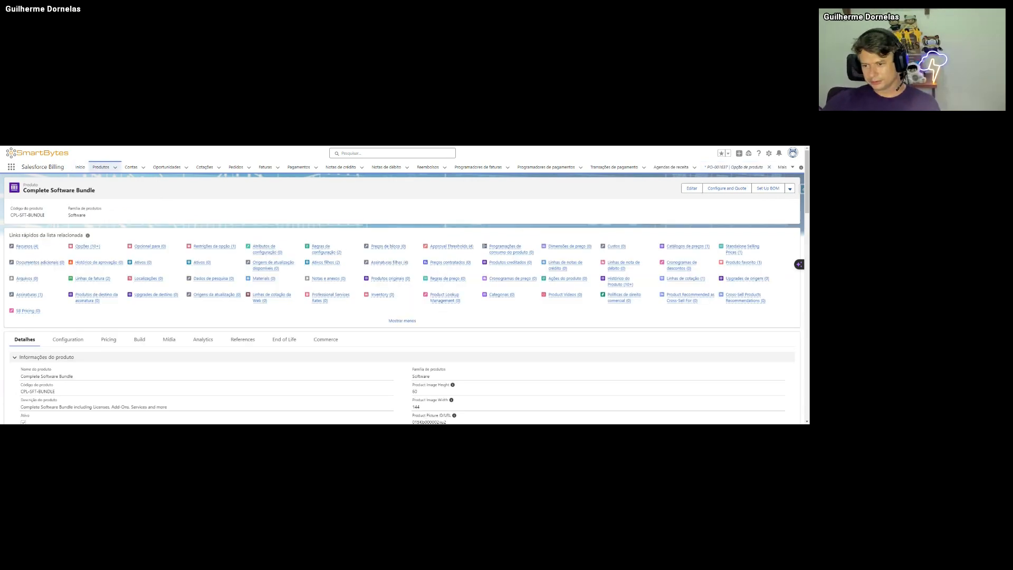
{"action": "mouse_move", "coordinate": [90, 249]}
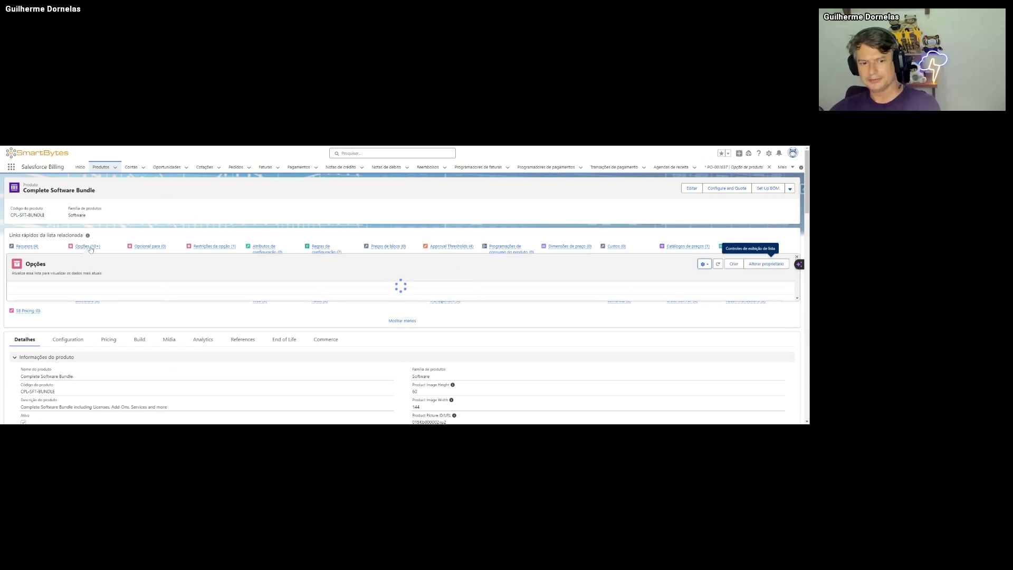
{"action": "mouse_move", "coordinate": [28, 248]}
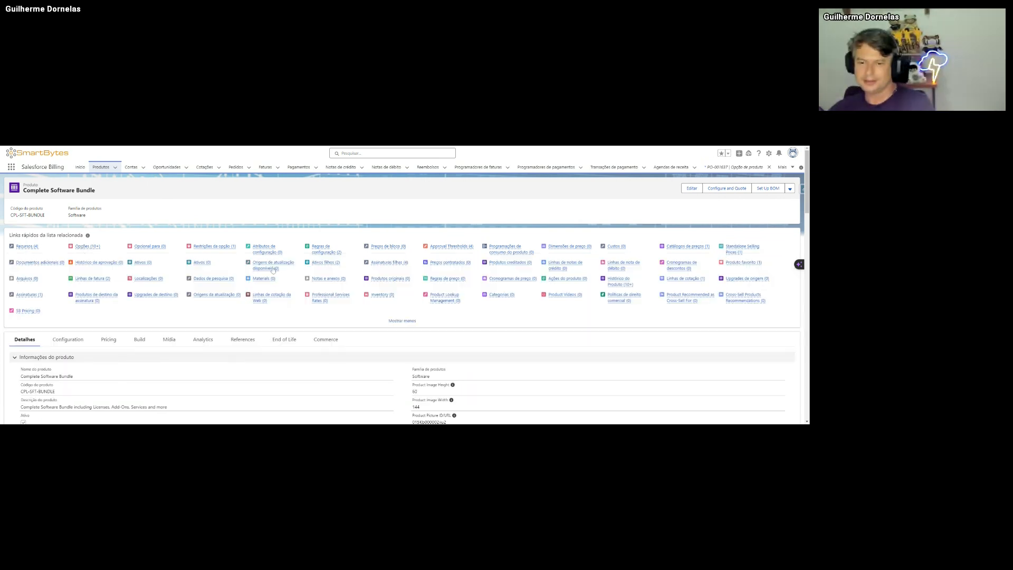
{"action": "mouse_move", "coordinate": [274, 249]}
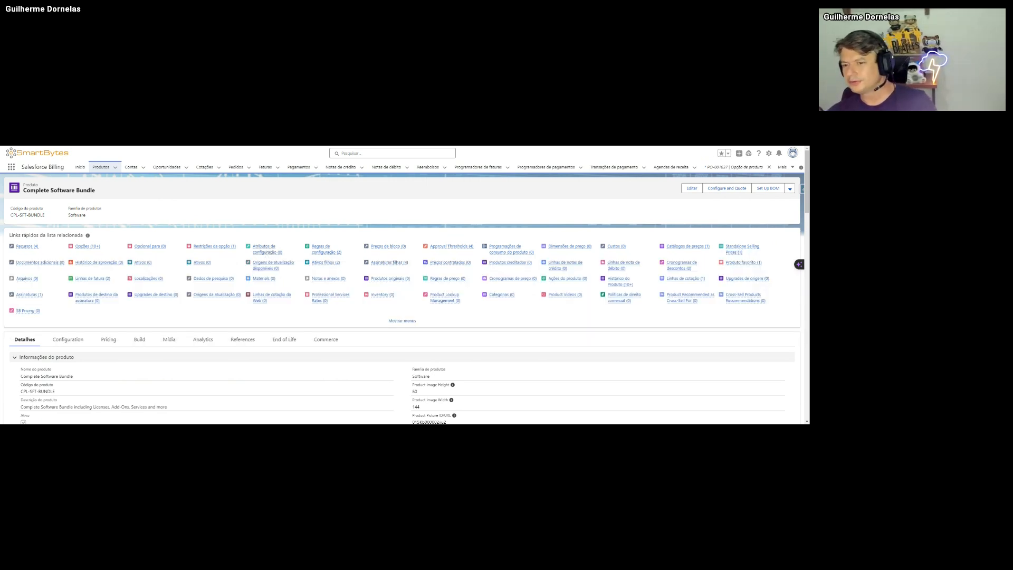
{"action": "mouse_move", "coordinate": [398, 250]}
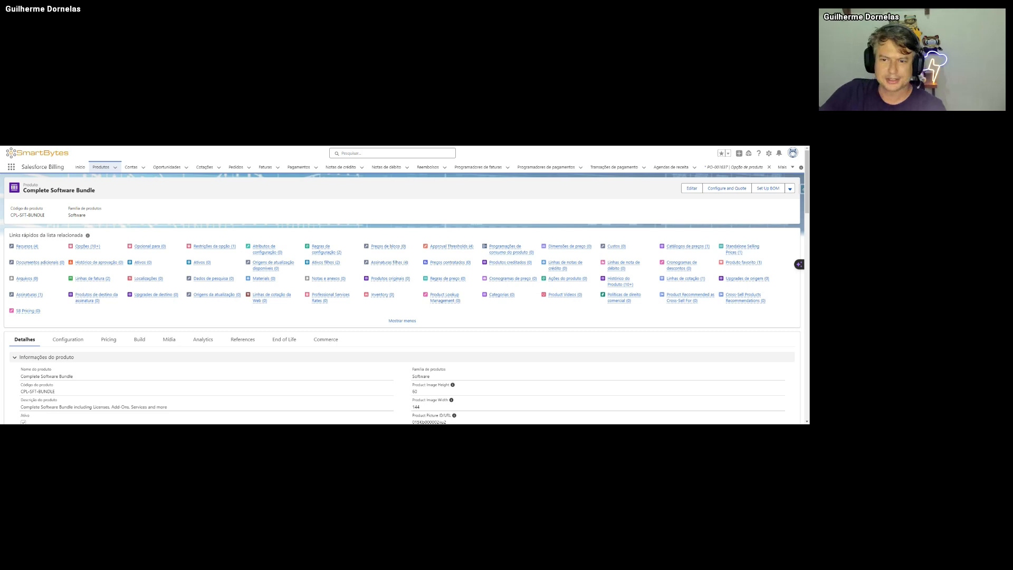
{"action": "mouse_move", "coordinate": [451, 246]}
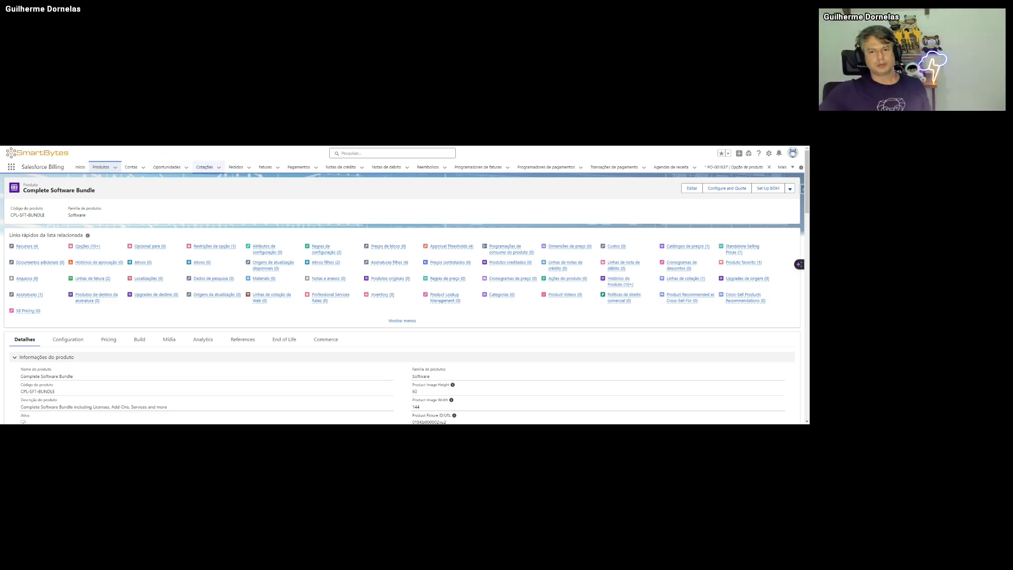
- From the Quotes list, open the new CPQ quote creation form
{"action": "left_click", "coordinate": [204, 167]}
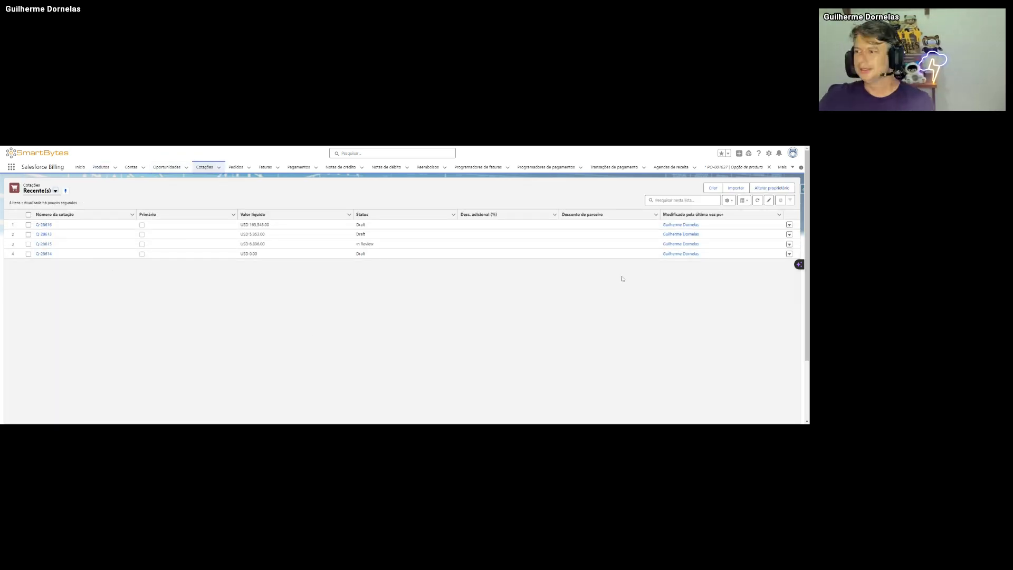
{"action": "left_click", "coordinate": [713, 188]}
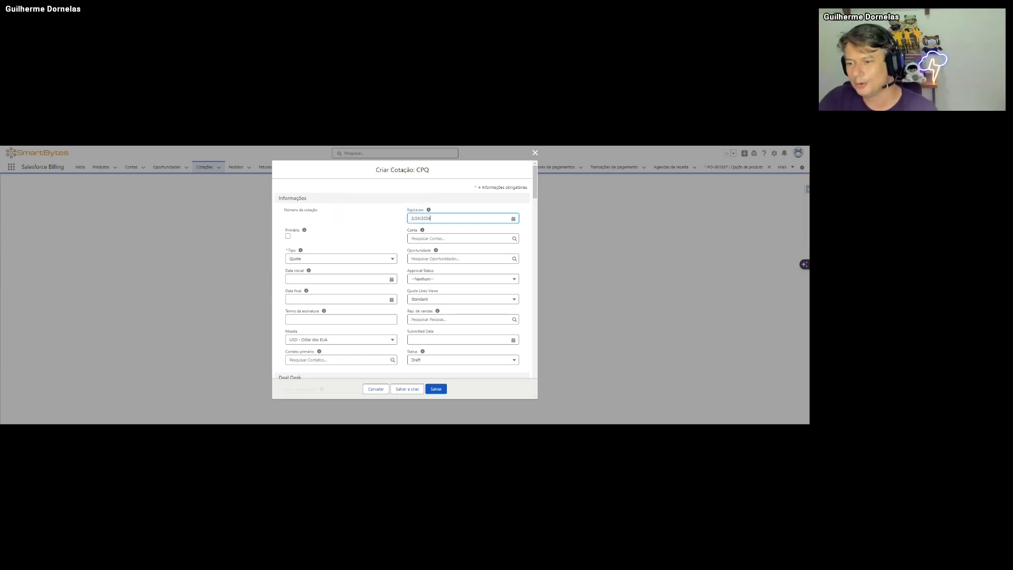
- Set the new quote's account to Demo Company
{"action": "left_click", "coordinate": [433, 238]}
{"action": "left_click", "coordinate": [391, 248]}
{"action": "left_click", "coordinate": [433, 258]}
{"action": "left_click", "coordinate": [385, 239]}
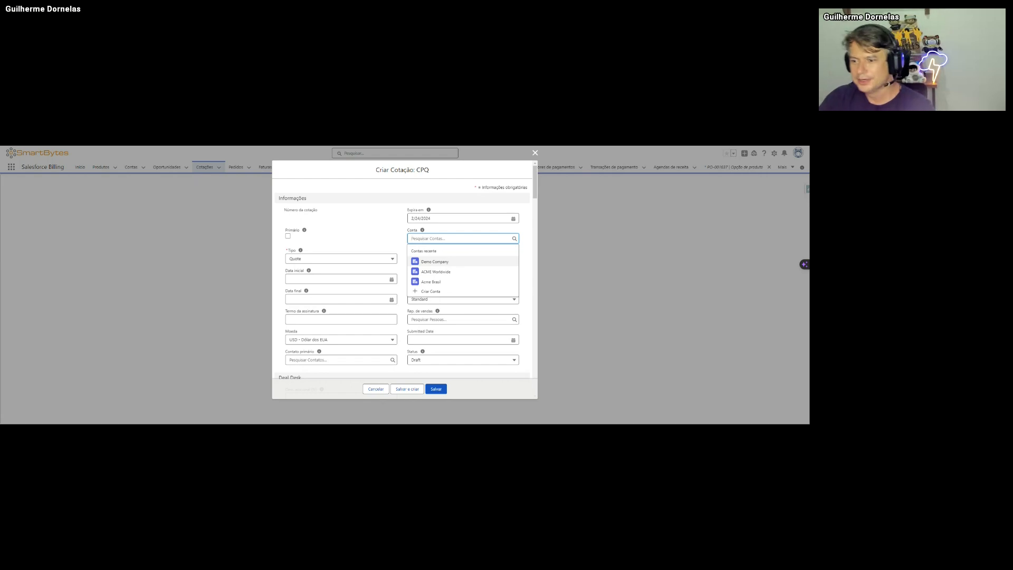
{"action": "left_click", "coordinate": [438, 262]}
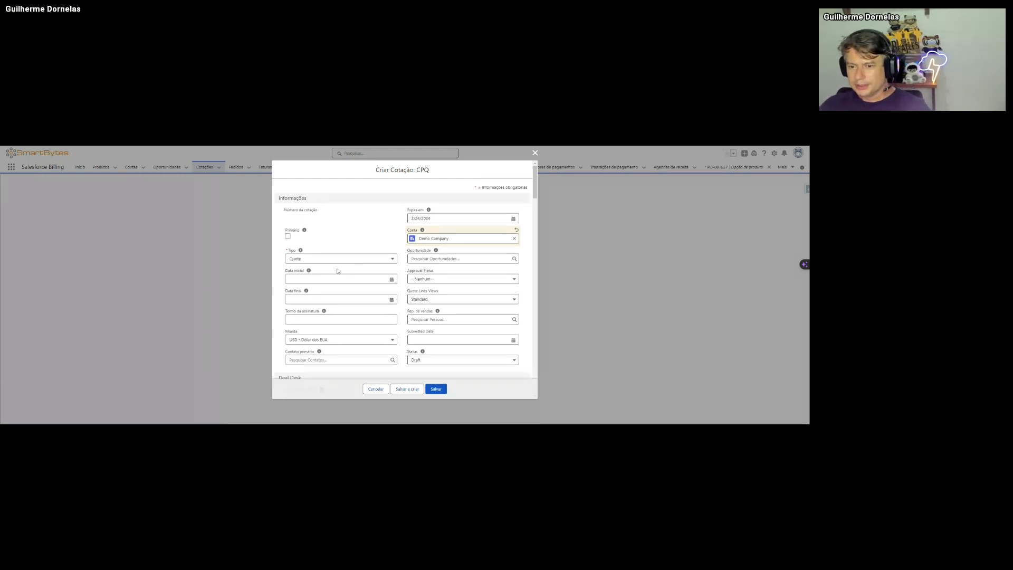
- Keep the quote type as Quote
{"action": "left_click", "coordinate": [294, 259]}
{"action": "left_click", "coordinate": [319, 261]}
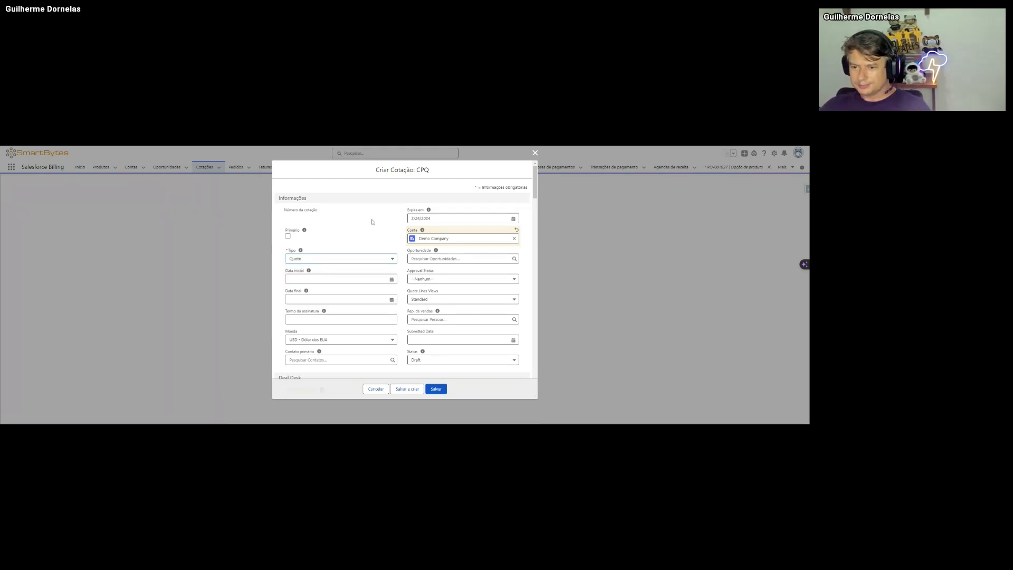
{"action": "left_click", "coordinate": [351, 259]}
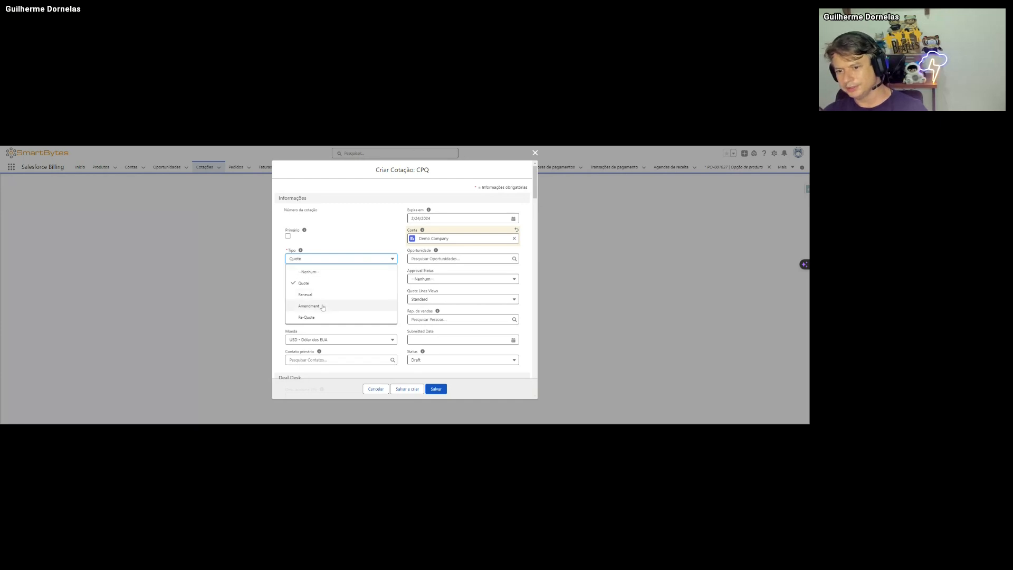
{"action": "left_click", "coordinate": [355, 234]}
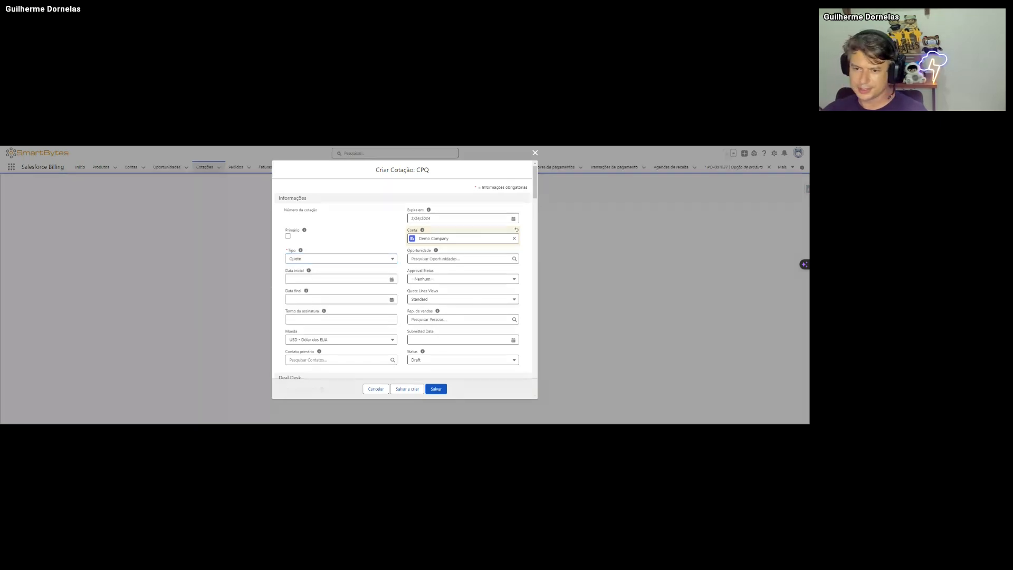
- Set the start date to 1/25/2024 and the subscription term to 24
{"action": "left_click", "coordinate": [338, 279]}
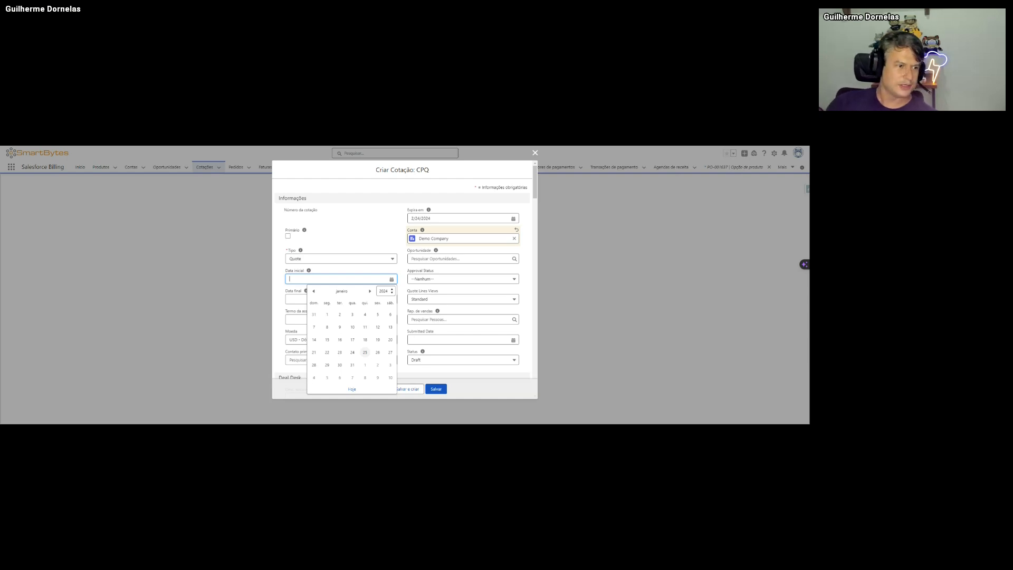
{"action": "left_click", "coordinate": [365, 352]}
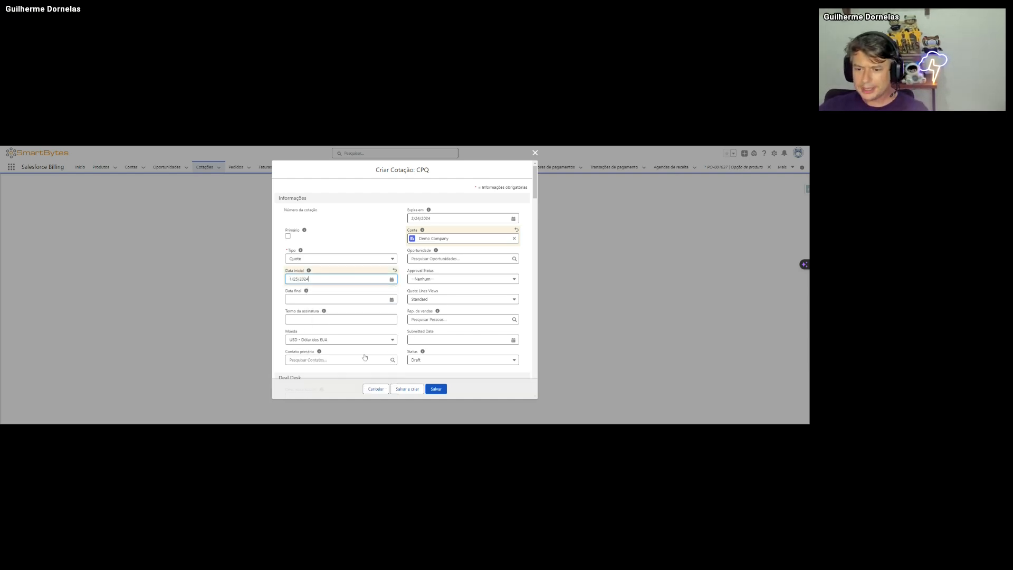
{"action": "left_click", "coordinate": [323, 319]}
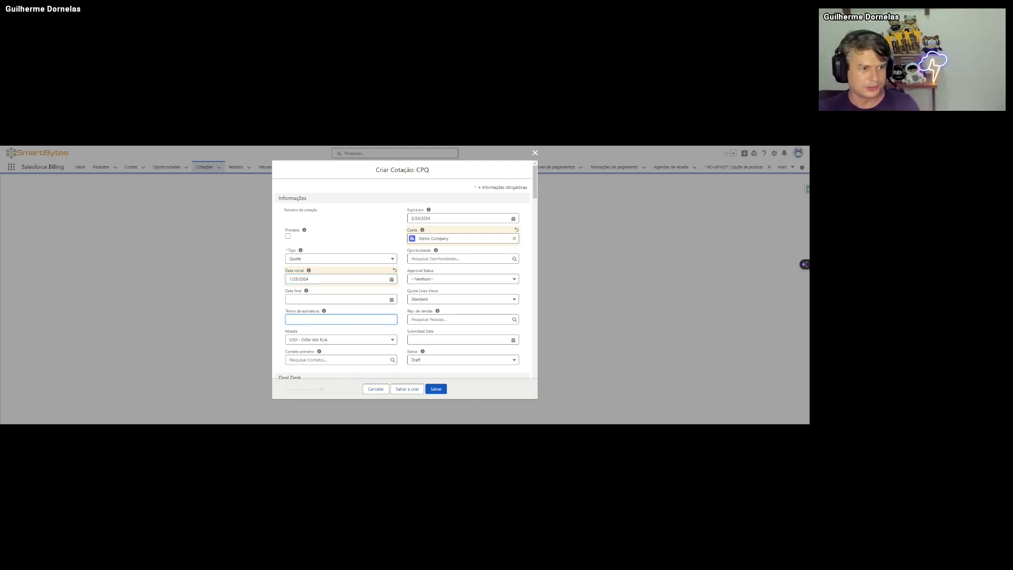
{"action": "type", "text": "12"}
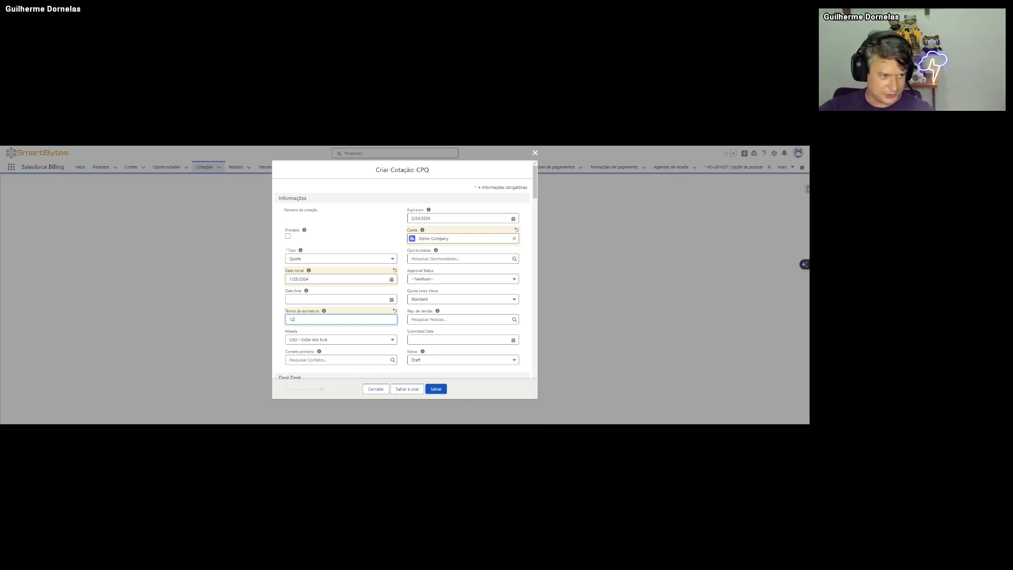
{"action": "key", "text": "BackSpace"}
{"action": "key", "text": "BackSpace"}
{"action": "type", "text": "24"}
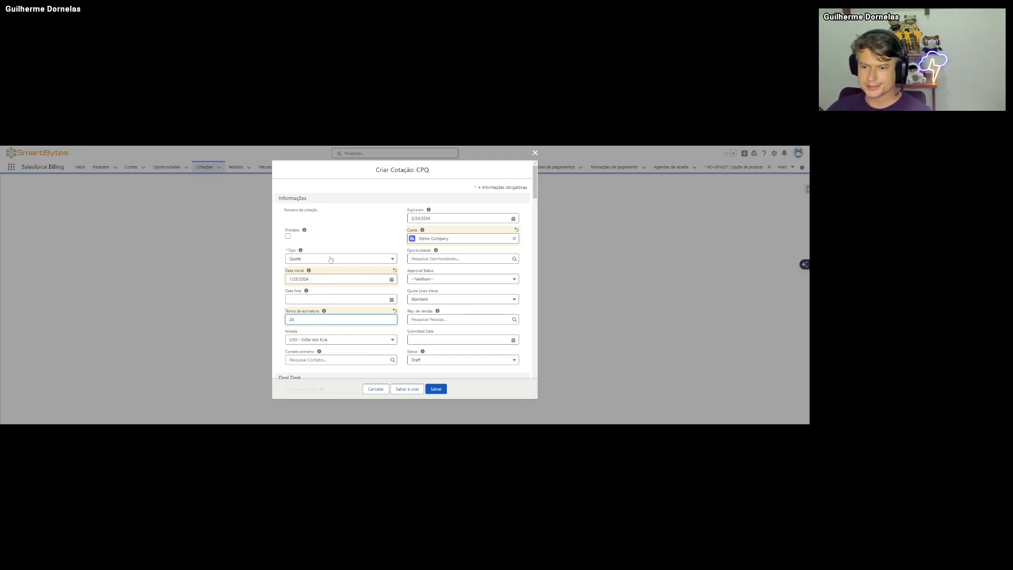
{"action": "mouse_move", "coordinate": [308, 292]}
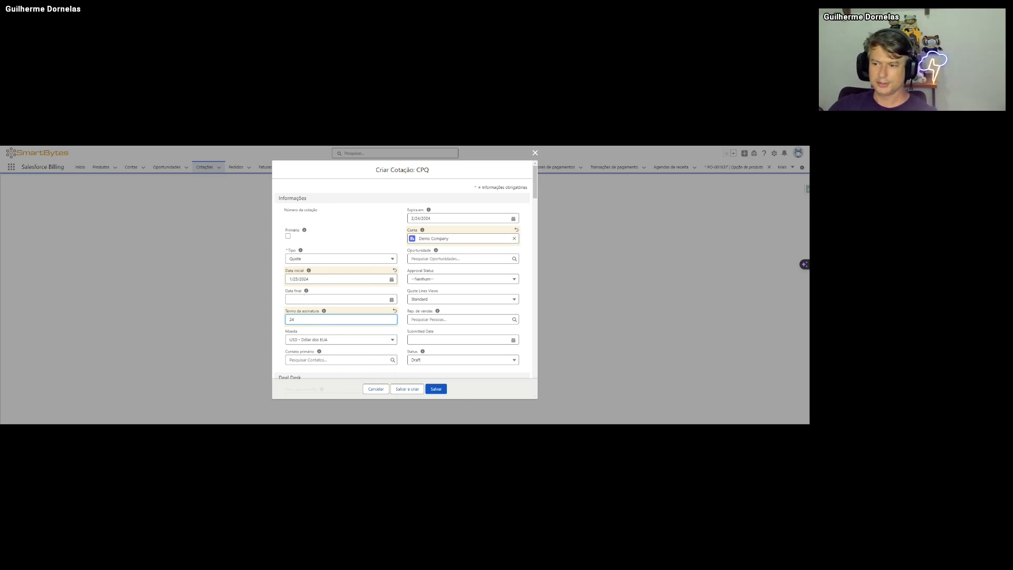
- Enter the introduction 'Olá Cliente tal.' in the quote's Quote Options section
{"action": "scroll", "coordinate": [421, 313], "scroll_direction": "down", "scroll_amount": 1}
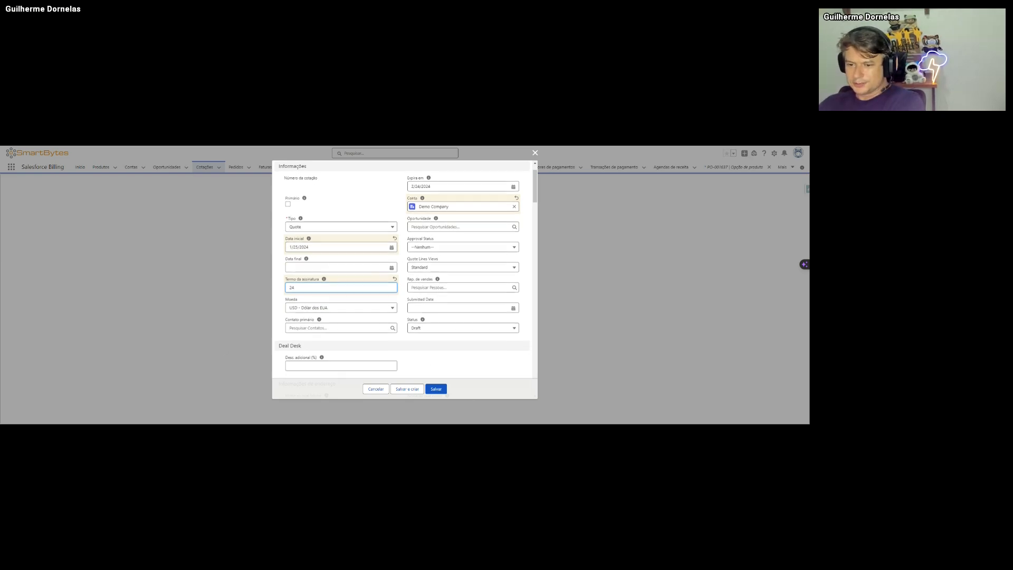
{"action": "scroll", "coordinate": [401, 296], "scroll_direction": "down", "scroll_amount": 3}
{"action": "scroll", "coordinate": [337, 290], "scroll_direction": "down", "scroll_amount": 2}
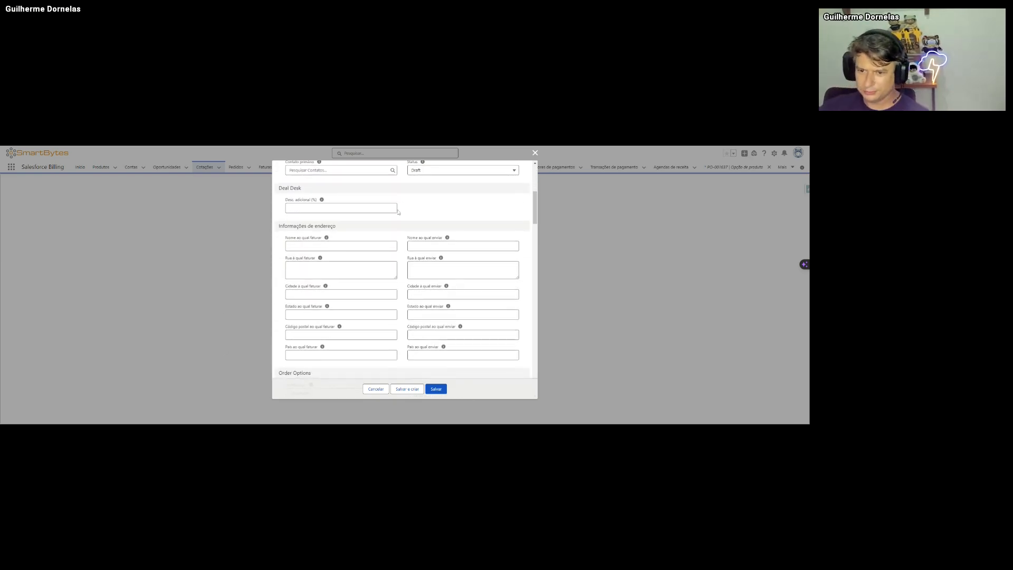
{"action": "scroll", "coordinate": [349, 295], "scroll_direction": "down", "scroll_amount": 3}
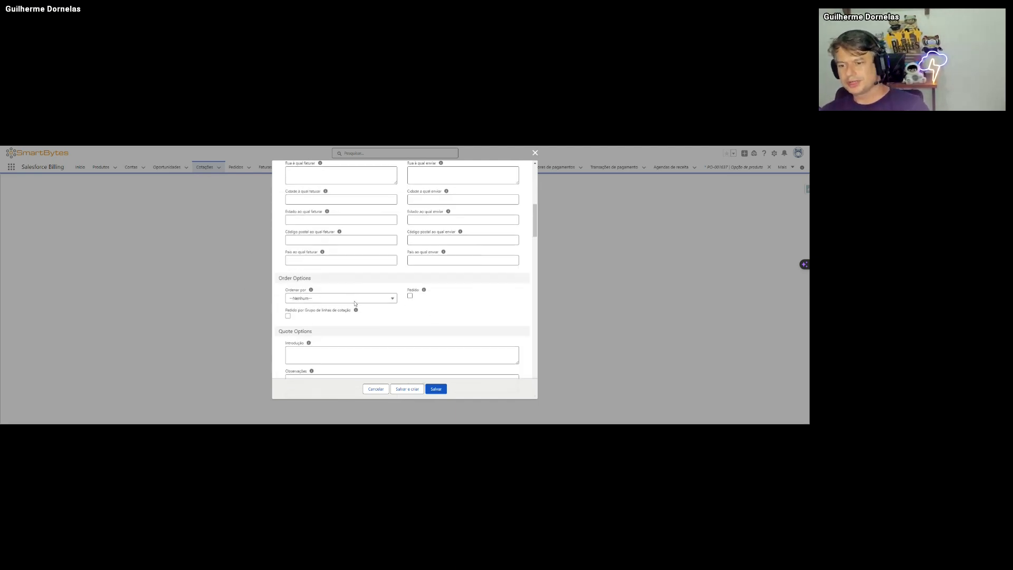
{"action": "scroll", "coordinate": [323, 293], "scroll_direction": "down", "scroll_amount": 5}
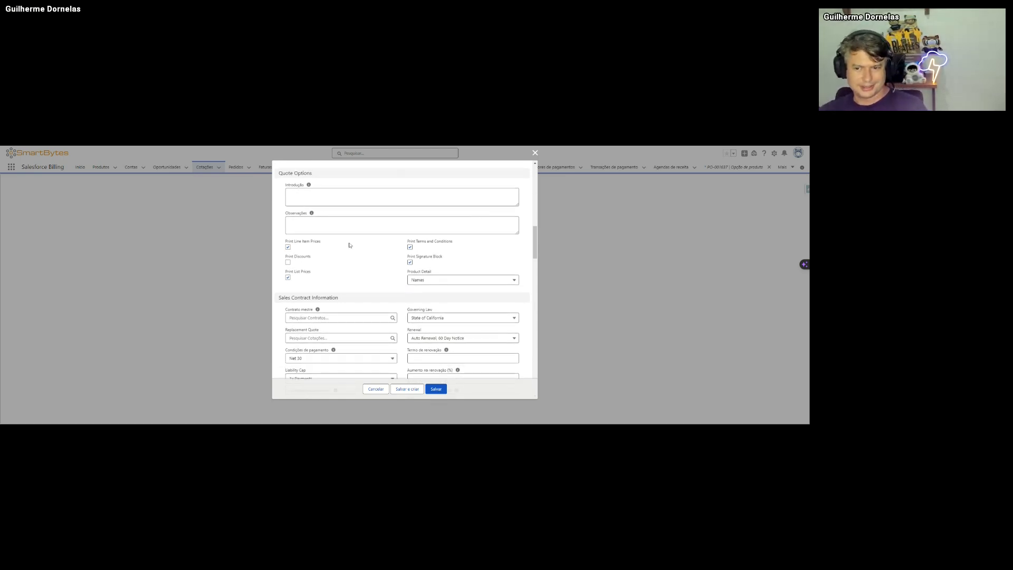
{"action": "left_click", "coordinate": [317, 196]}
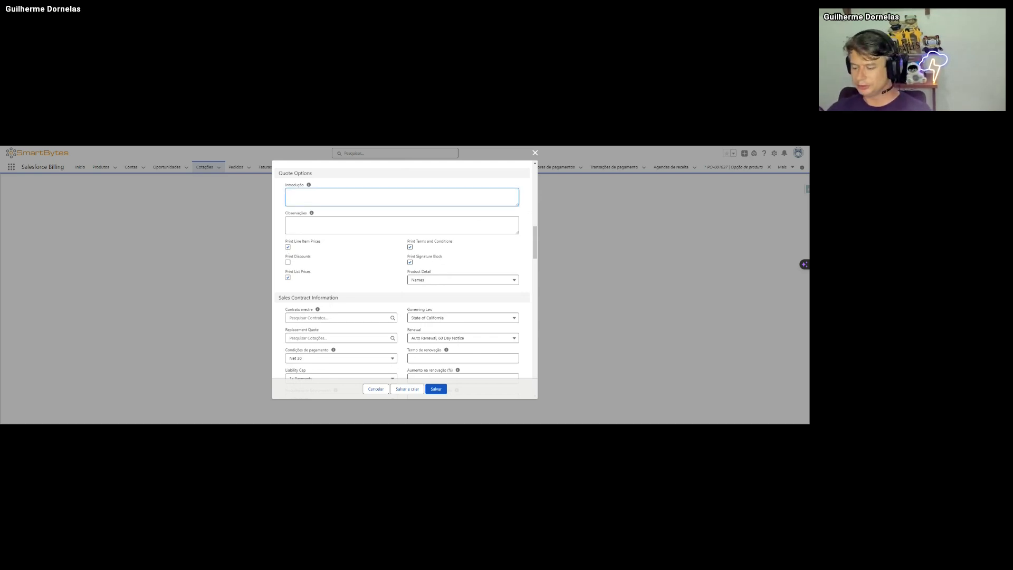
{"action": "type", "text": "Cliente tal."}
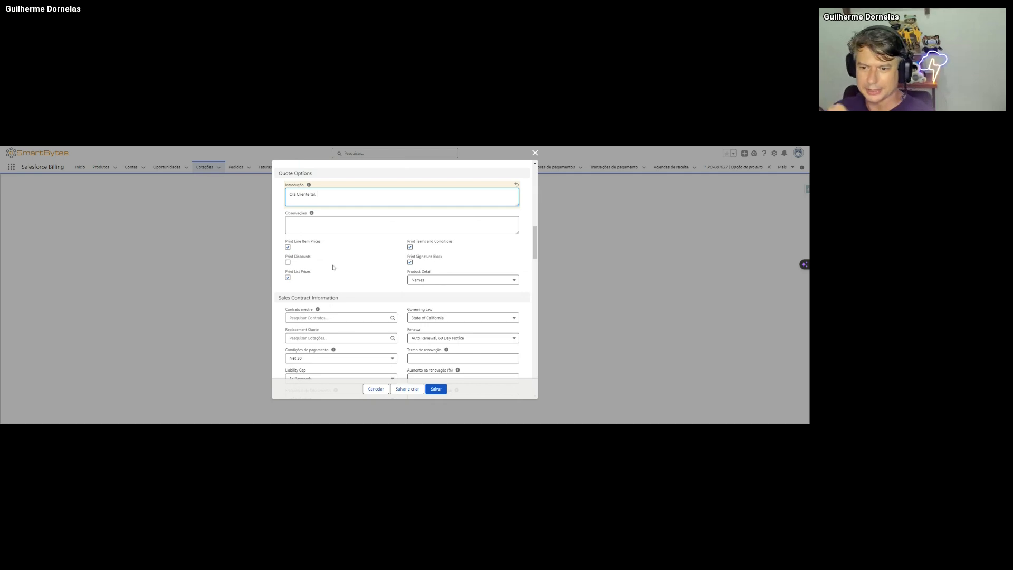
{"action": "left_click", "coordinate": [322, 225]}
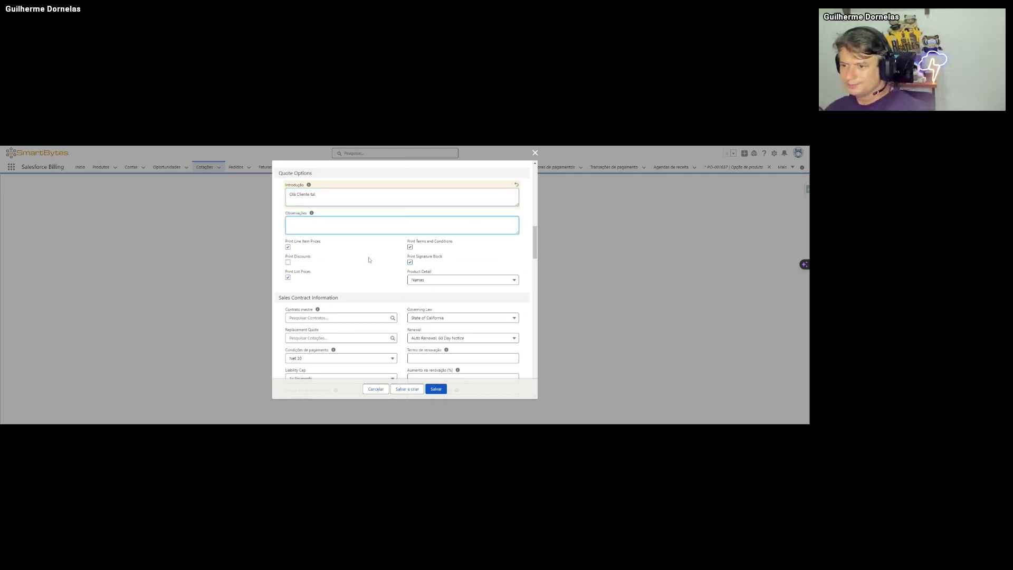
- Choose Monthly as the billing frequency under Sales Contract Information
{"action": "scroll", "coordinate": [401, 274], "scroll_direction": "down", "scroll_amount": 5}
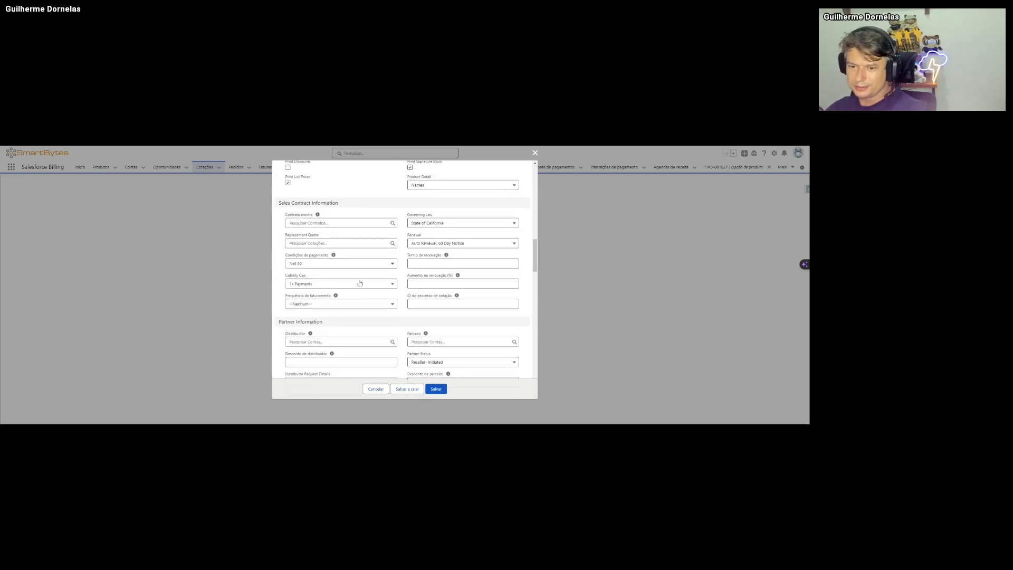
{"action": "scroll", "coordinate": [277, 299], "scroll_direction": "up", "scroll_amount": 1}
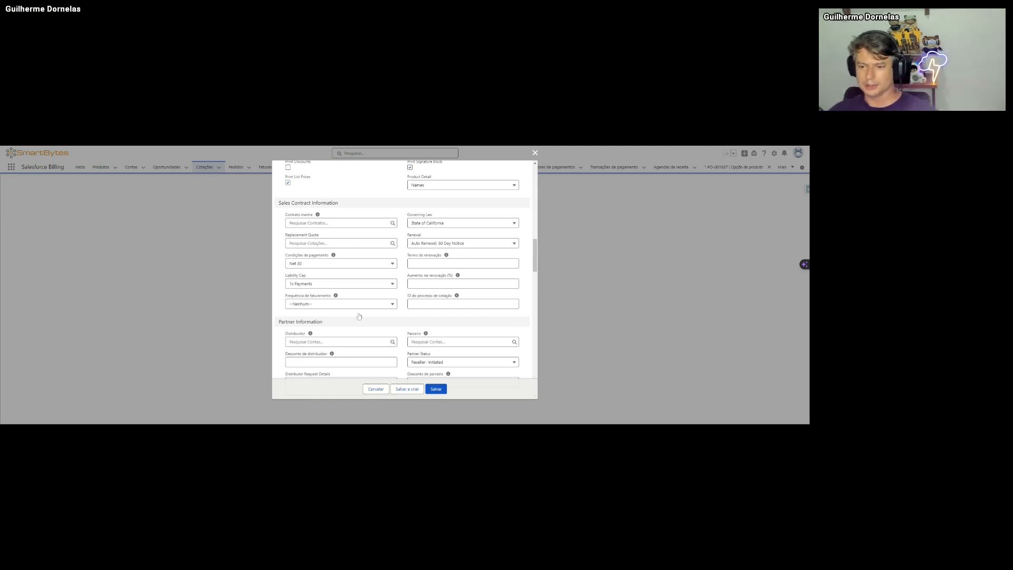
{"action": "left_click", "coordinate": [322, 305]}
{"action": "left_click", "coordinate": [327, 327]}
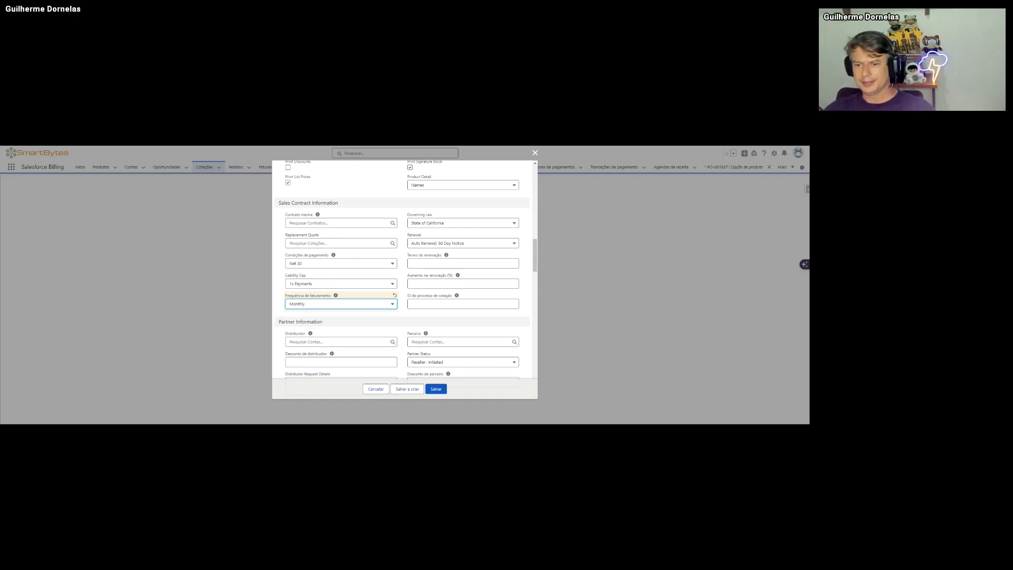
{"action": "scroll", "coordinate": [384, 313], "scroll_direction": "down", "scroll_amount": 1}
{"action": "scroll", "coordinate": [320, 287], "scroll_direction": "down", "scroll_amount": 1}
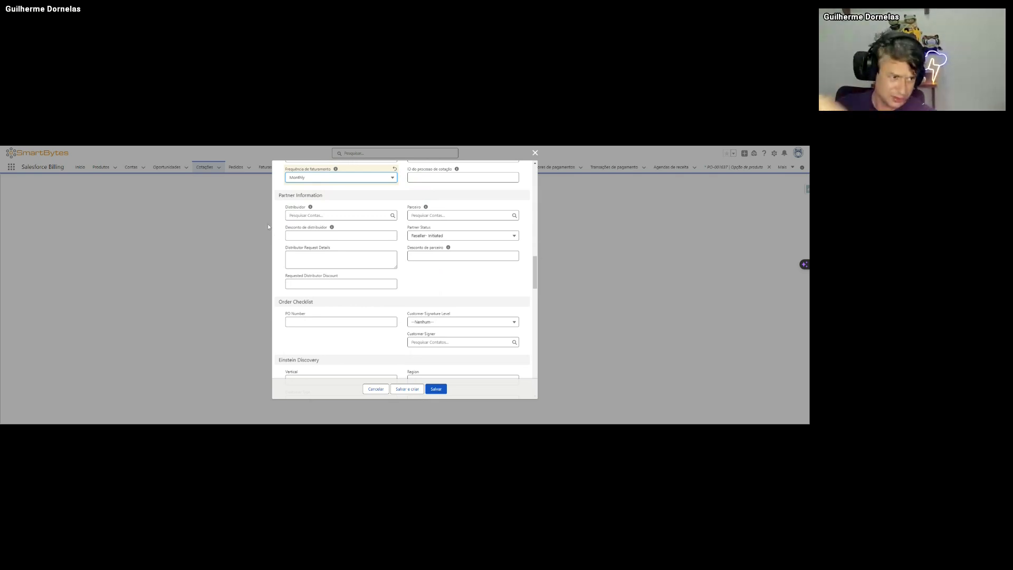
{"action": "scroll", "coordinate": [436, 359], "scroll_direction": "down", "scroll_amount": 5}
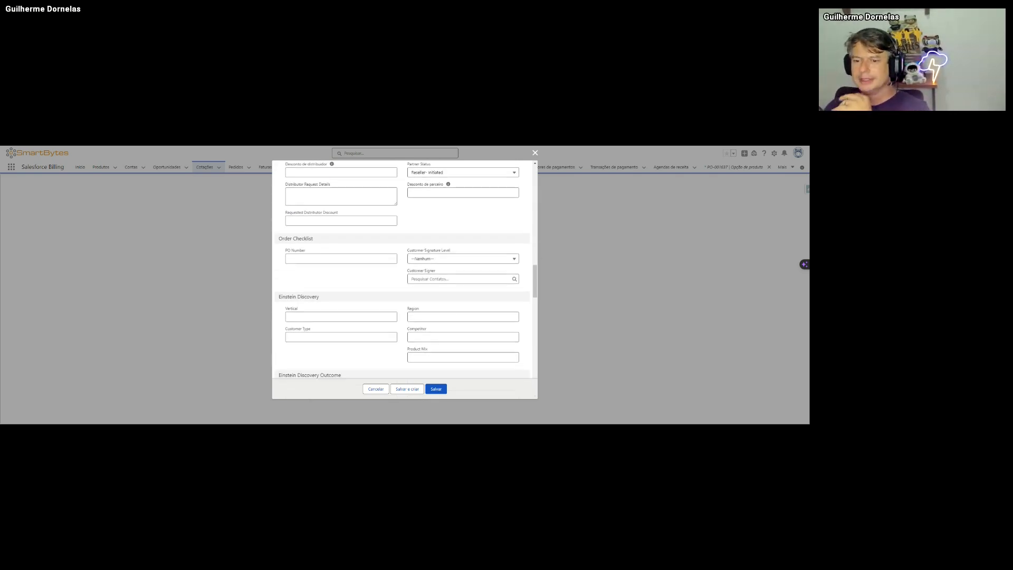
- Save the quote as draft Q-28617 for Demo Company and review its record details
{"action": "left_click", "coordinate": [436, 389]}
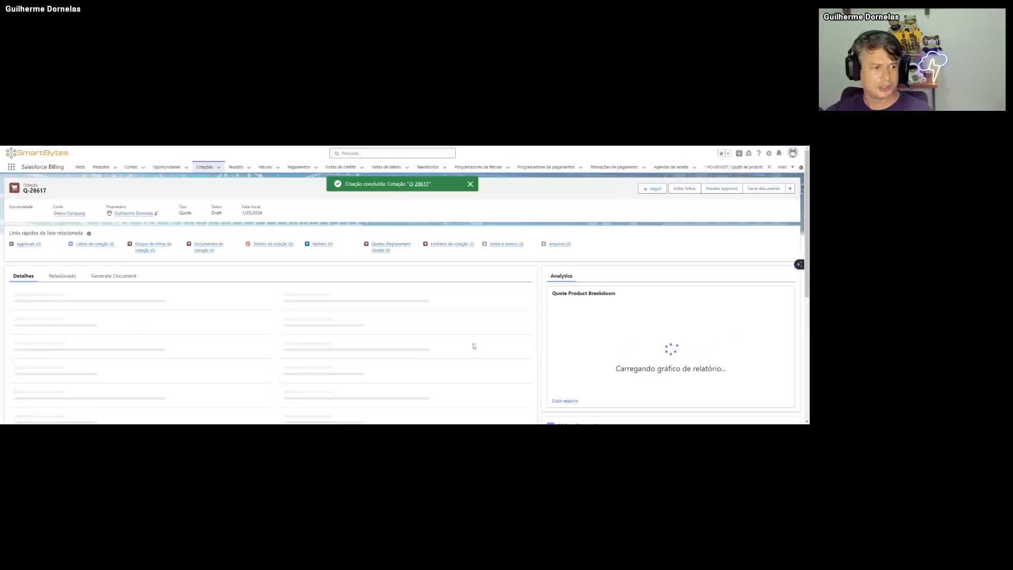
{"action": "left_click", "coordinate": [470, 184]}
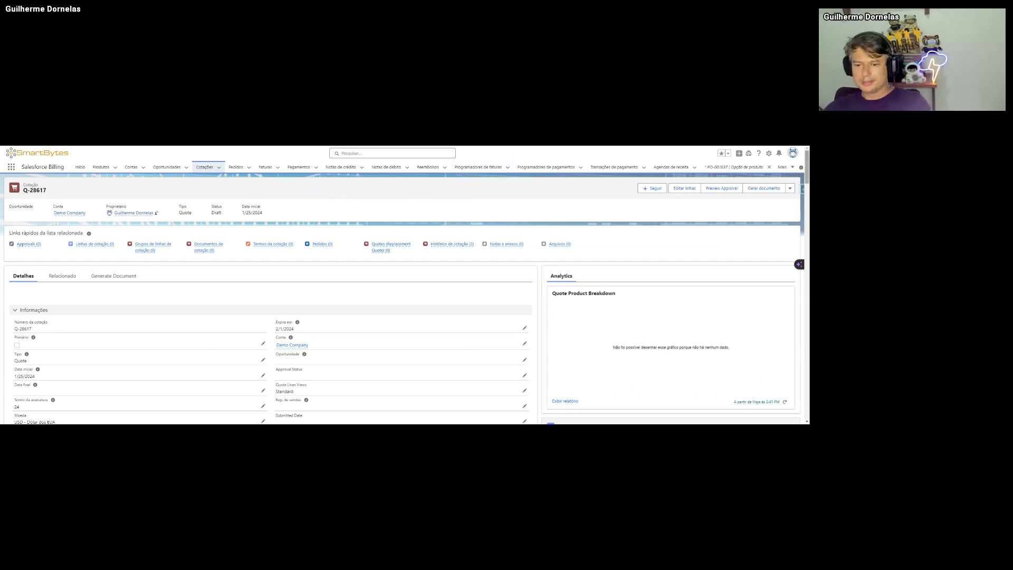
{"action": "scroll", "coordinate": [404, 316], "scroll_direction": "down", "scroll_amount": 8}
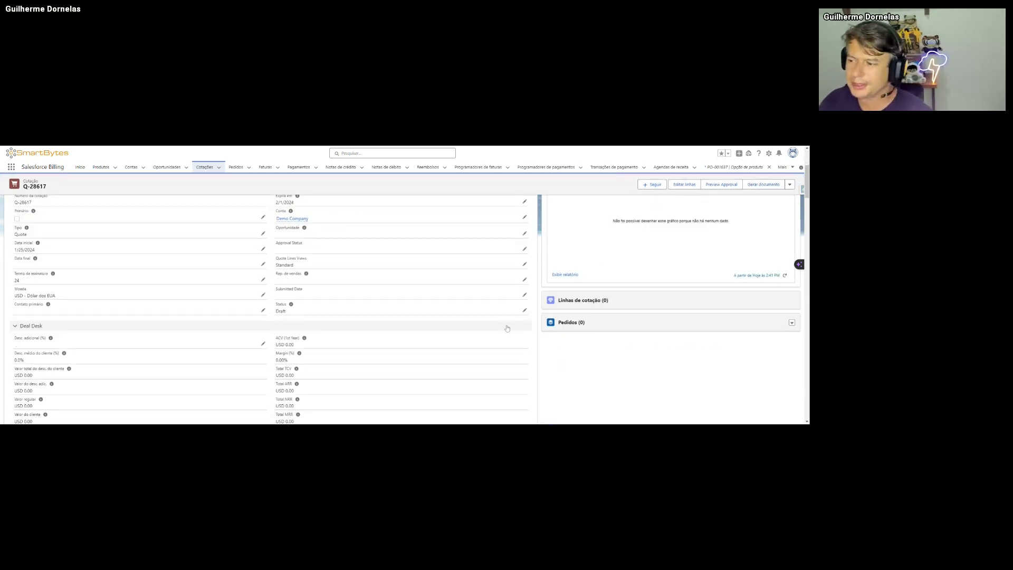
{"action": "scroll", "coordinate": [316, 390], "scroll_direction": "up", "scroll_amount": 4}
{"action": "scroll", "coordinate": [316, 389], "scroll_direction": "up", "scroll_amount": 3}
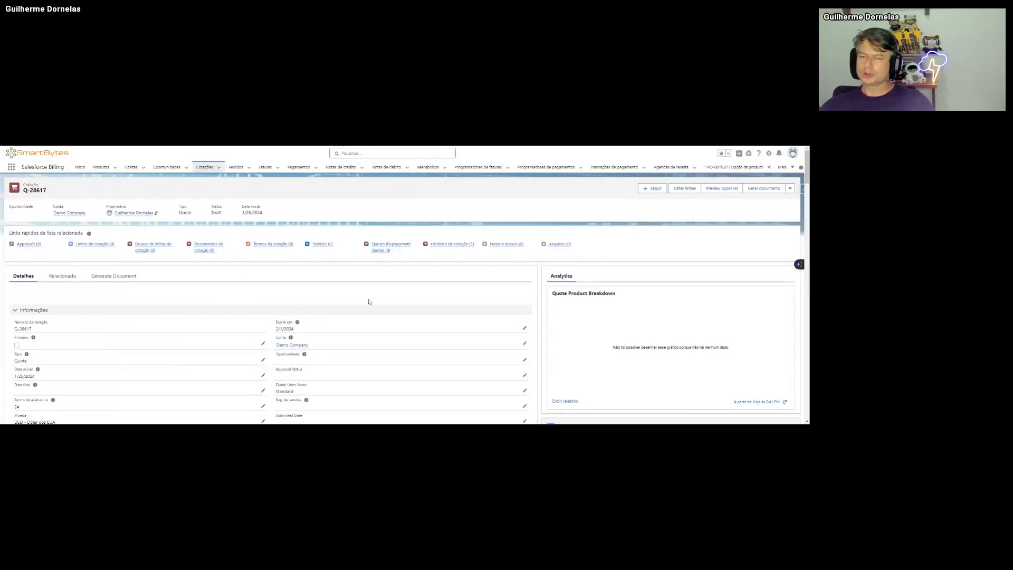
- Open the line editor for quote Q-28617 with the Standard Price Book selected
{"action": "left_click", "coordinate": [686, 191]}
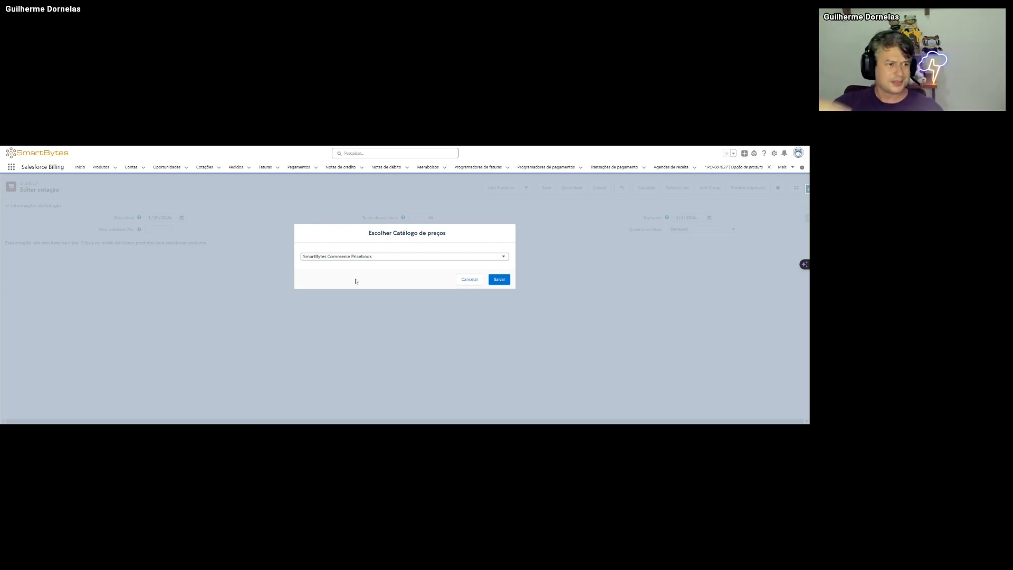
{"action": "left_click", "coordinate": [325, 264]}
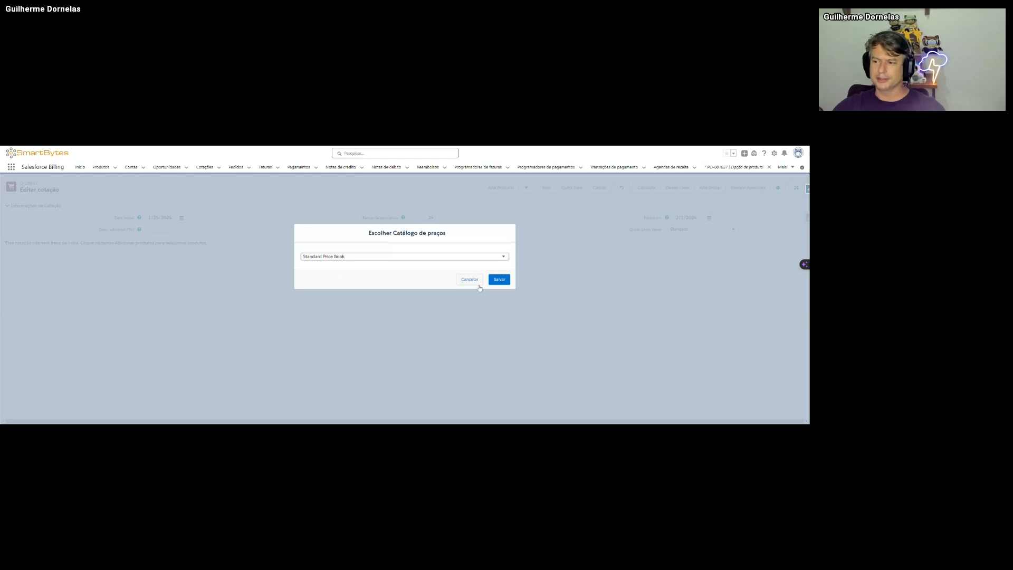
{"action": "left_click", "coordinate": [499, 280]}
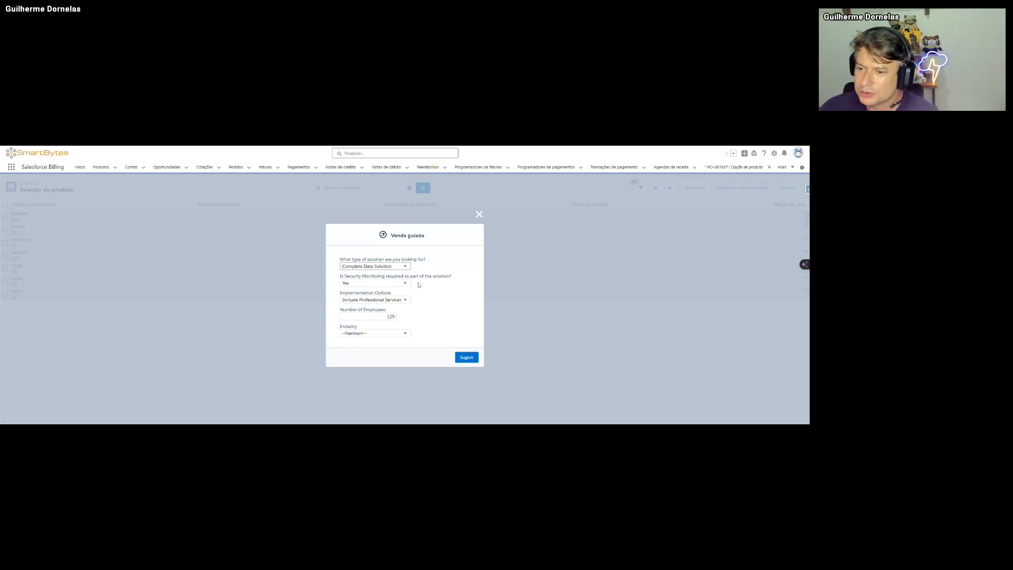
- Answer guided selling with Software Suites and 125 employees, then request product suggestions
{"action": "left_click", "coordinate": [357, 297]}
{"action": "key", "text": "Tab"}
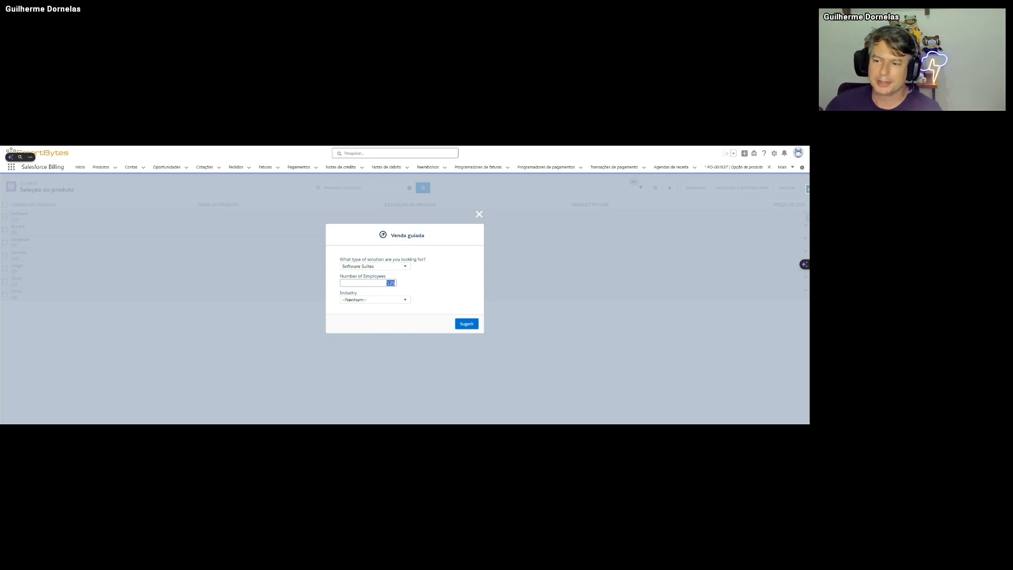
{"action": "type", "text": "250"}
{"action": "key", "text": "BackSpace"}
{"action": "key", "text": "BackSpace"}
{"action": "key", "text": "BackSpace"}
{"action": "type", "text": "125"}
{"action": "left_click", "coordinate": [404, 294]}
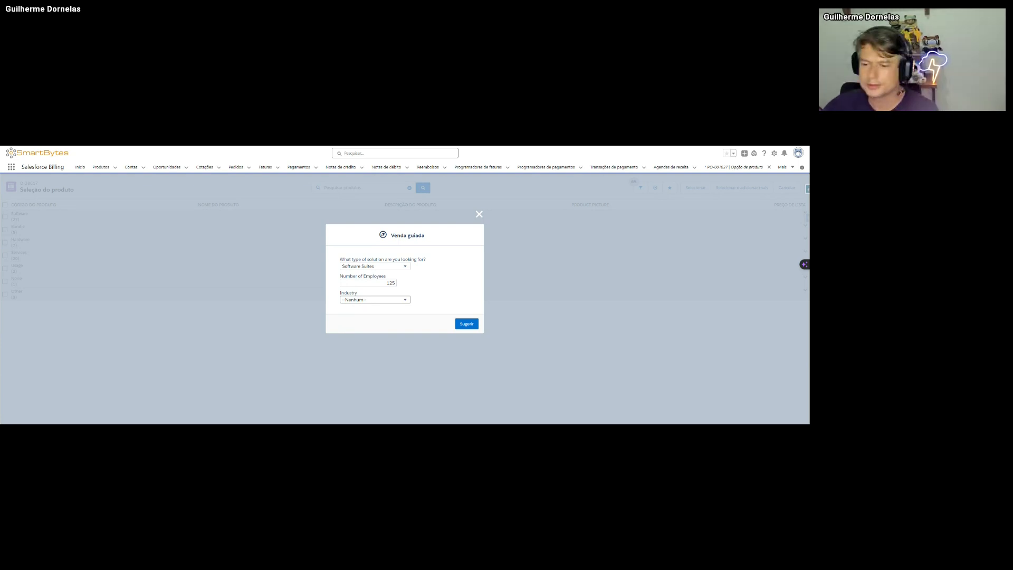
{"action": "left_click", "coordinate": [466, 324]}
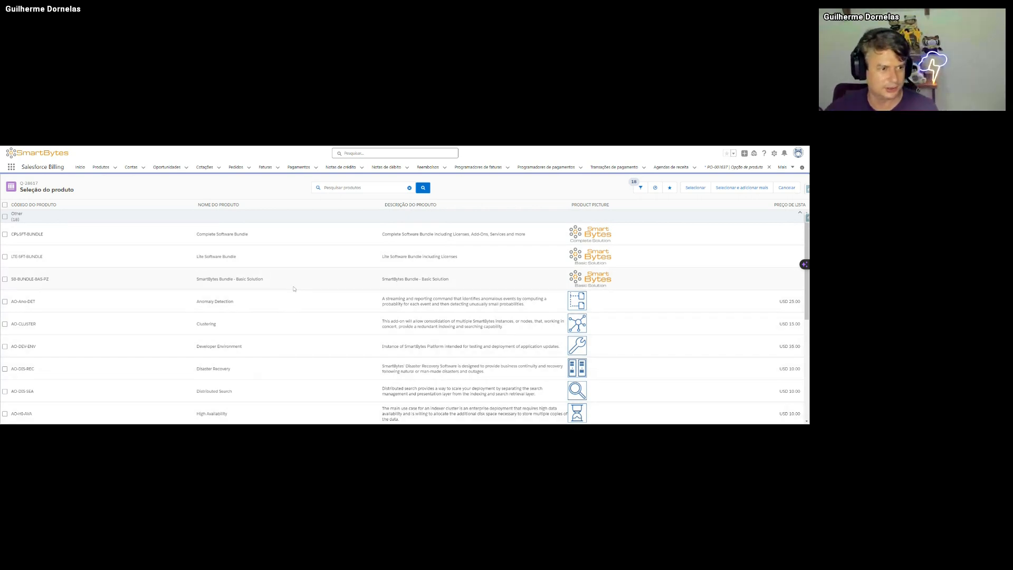
- Tick Complete Software Bundle among the 16 suggested products
{"action": "scroll", "coordinate": [221, 295], "scroll_direction": "down", "scroll_amount": 3}
{"action": "scroll", "coordinate": [249, 357], "scroll_direction": "up", "scroll_amount": 3}
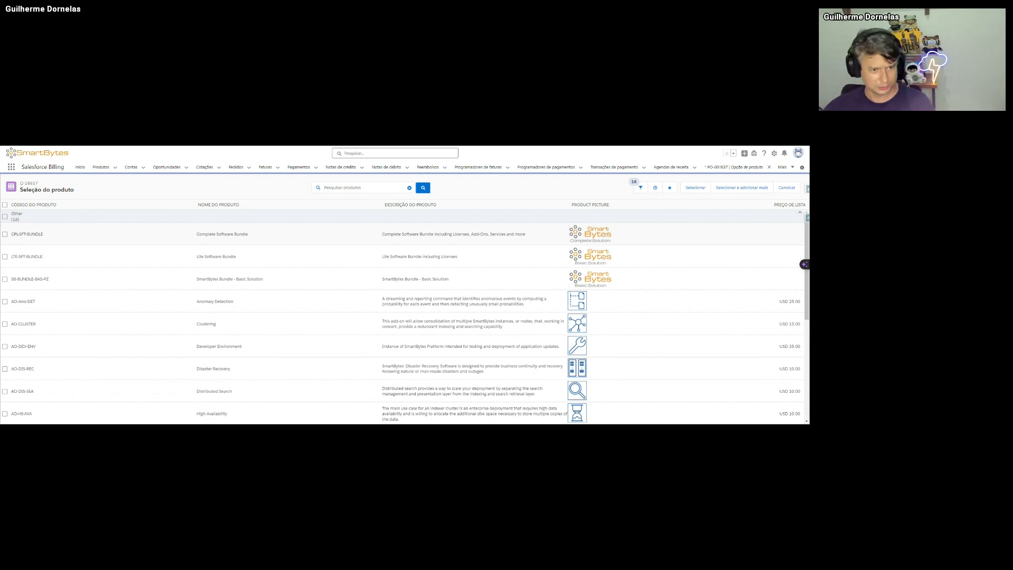
{"action": "left_click", "coordinate": [5, 235]}
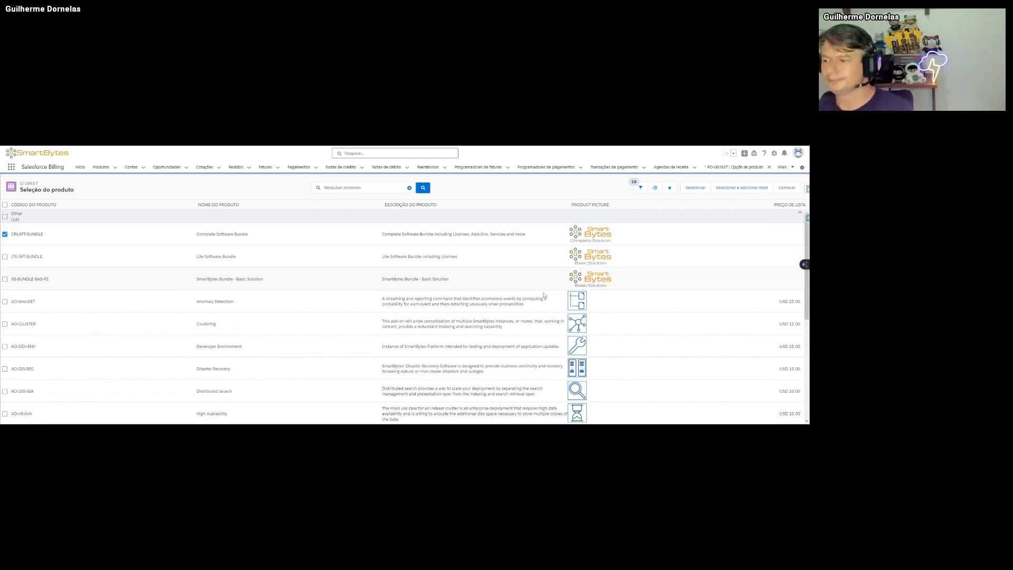
- Show the Filtro de produto side panel beside the product list
{"action": "scroll", "coordinate": [348, 304], "scroll_direction": "down", "scroll_amount": 4}
{"action": "scroll", "coordinate": [164, 264], "scroll_direction": "up", "scroll_amount": 4}
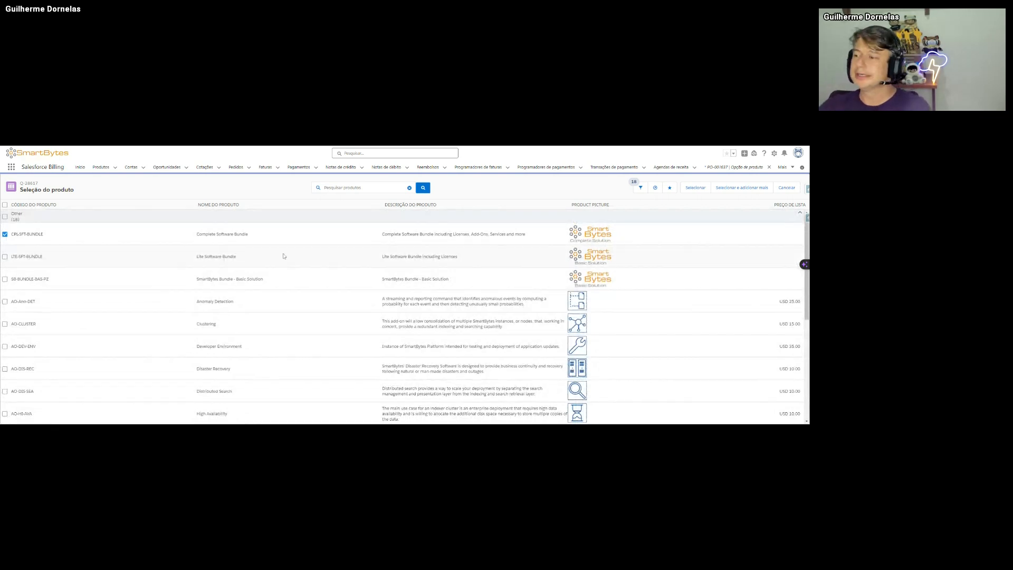
{"action": "left_click", "coordinate": [640, 187]}
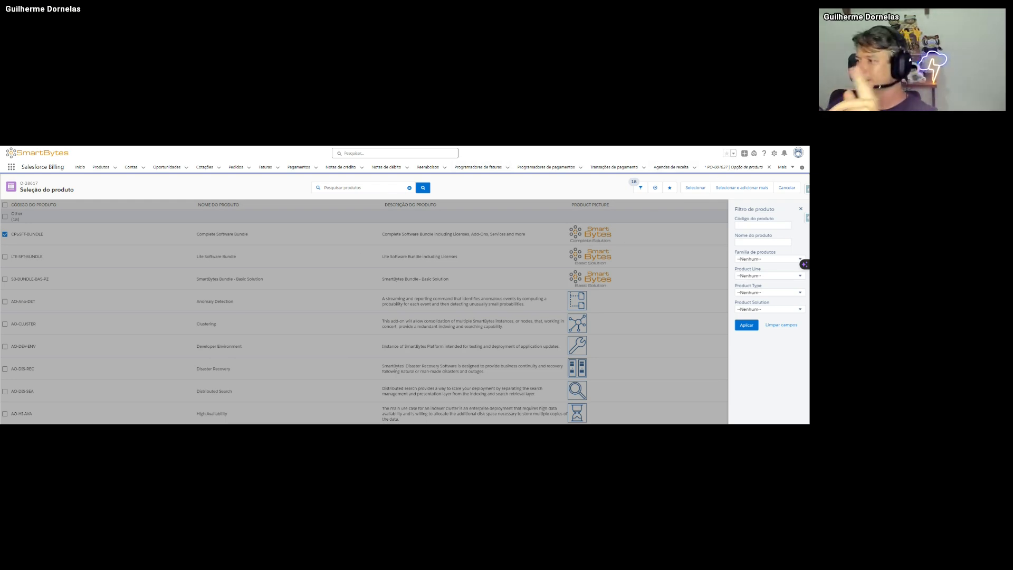
- Close the filter panel, try Complete Data Solution in guided selling, then select Complete Software Bundle
{"action": "left_click", "coordinate": [801, 211]}
{"action": "left_click", "coordinate": [654, 189]}
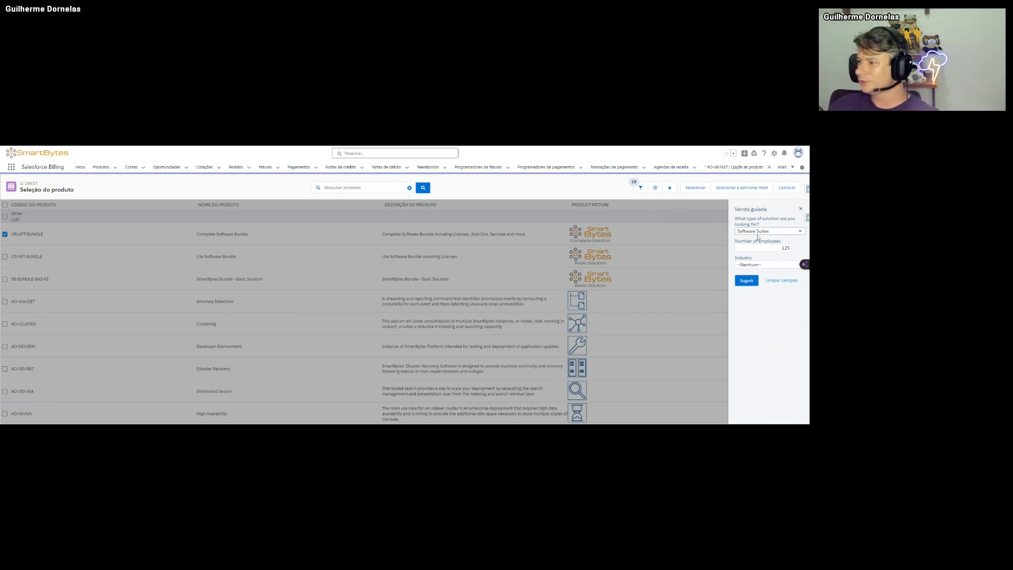
{"action": "left_click", "coordinate": [757, 247]}
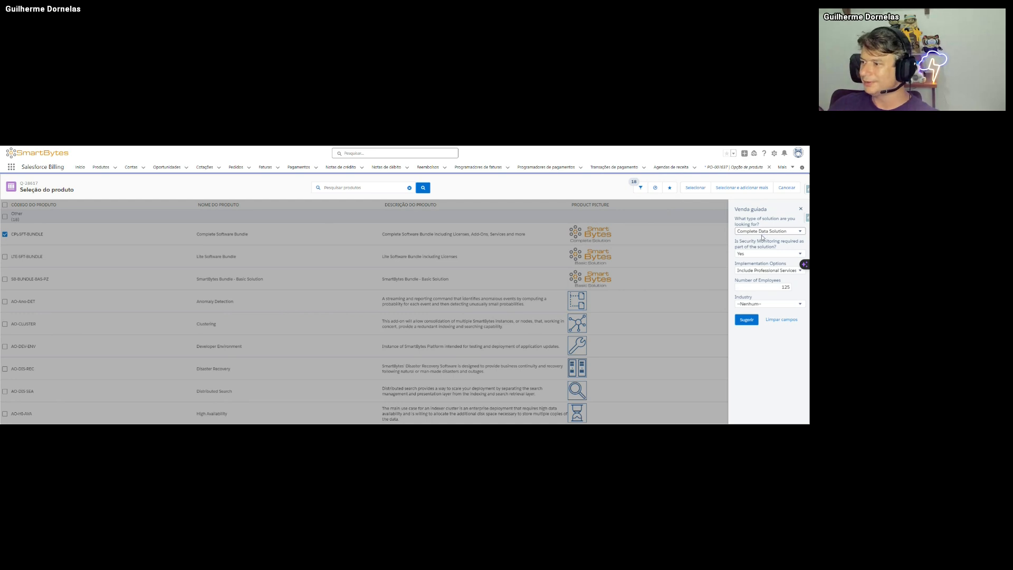
{"action": "left_click", "coordinate": [800, 209]}
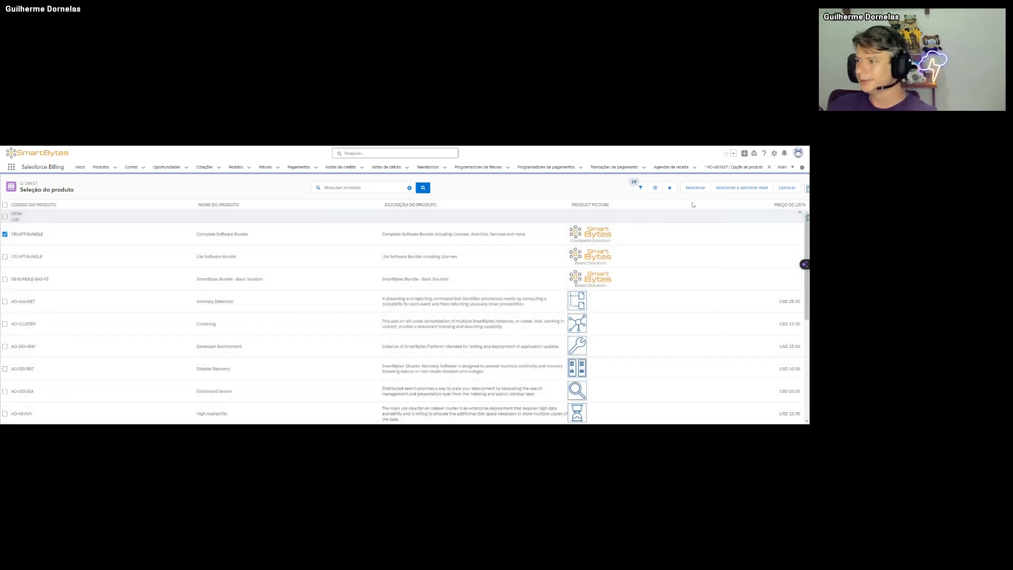
{"action": "left_click", "coordinate": [694, 187]}
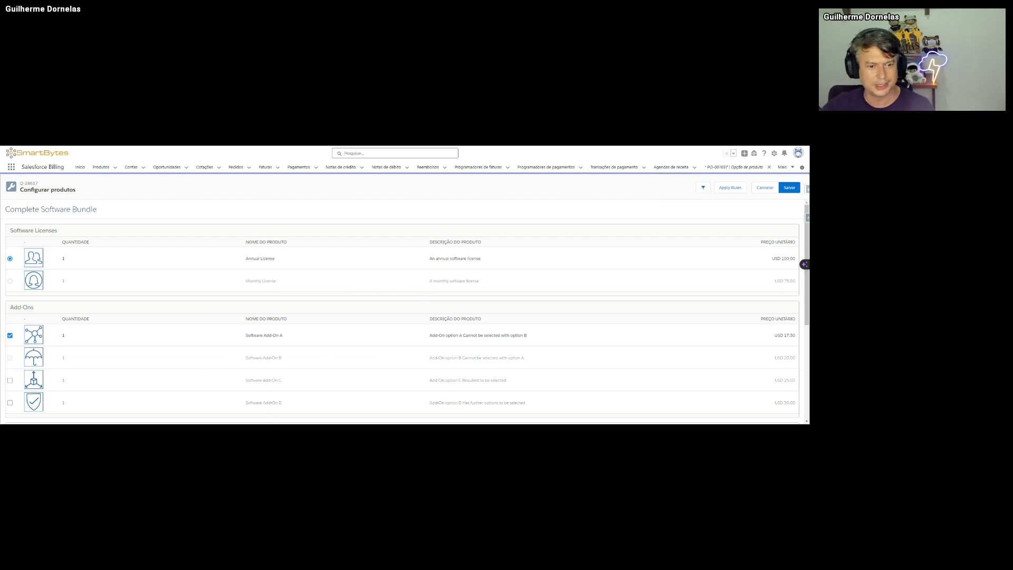
- Switch the bundle's license from Annual License to Monthly License
{"action": "left_click_drag", "start_coordinate": [16, 231], "coordinate": [73, 232]}
{"action": "triple_click", "coordinate": [26, 230]}
{"action": "left_click", "coordinate": [73, 231]}
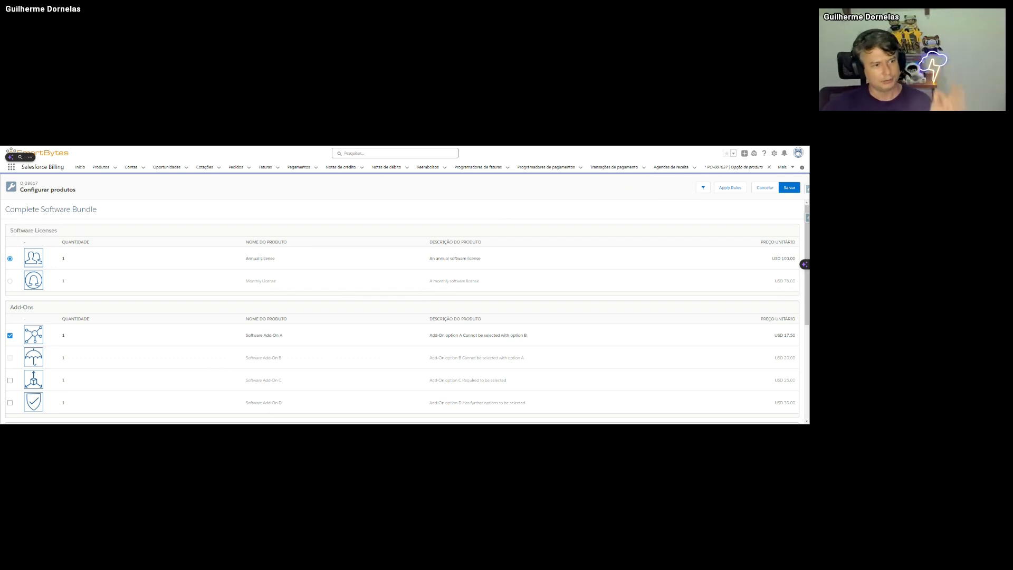
{"action": "left_click_drag", "start_coordinate": [61, 258], "coordinate": [502, 275]}
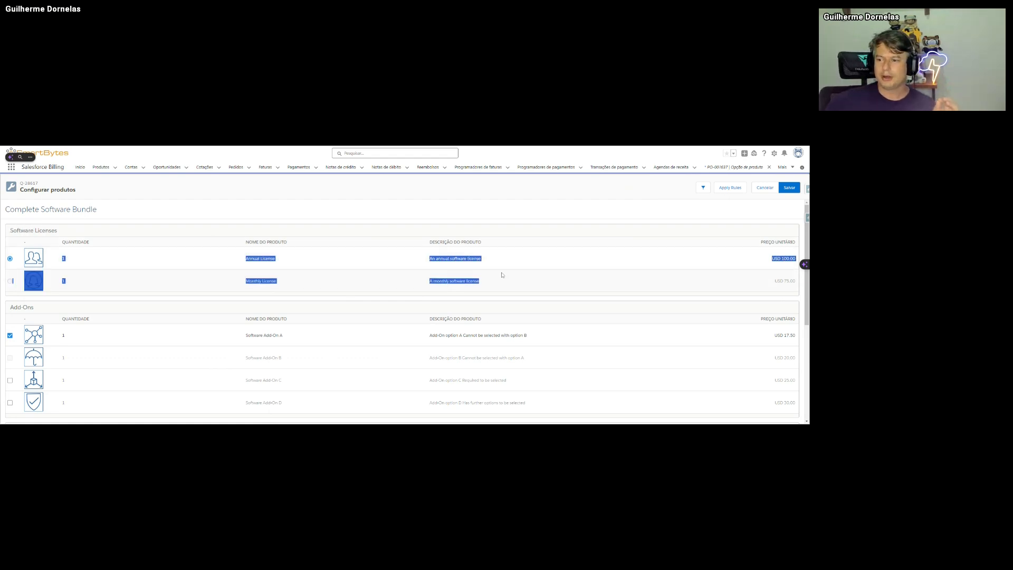
{"action": "left_click", "coordinate": [123, 230]}
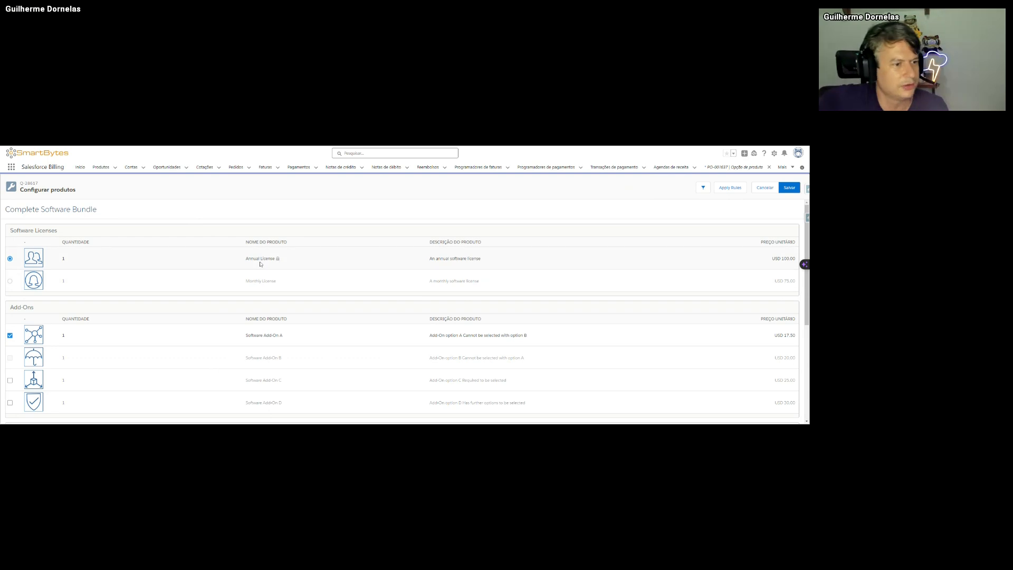
{"action": "left_click", "coordinate": [10, 281]}
{"action": "scroll", "coordinate": [475, 246], "scroll_direction": "down", "scroll_amount": 1}
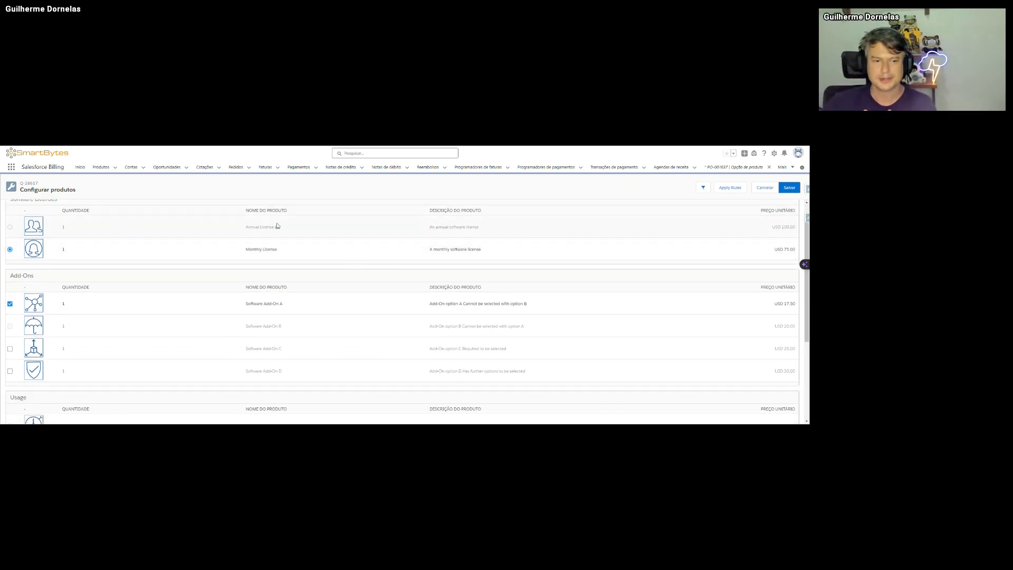
{"action": "scroll", "coordinate": [104, 234], "scroll_direction": "up", "scroll_amount": 1}
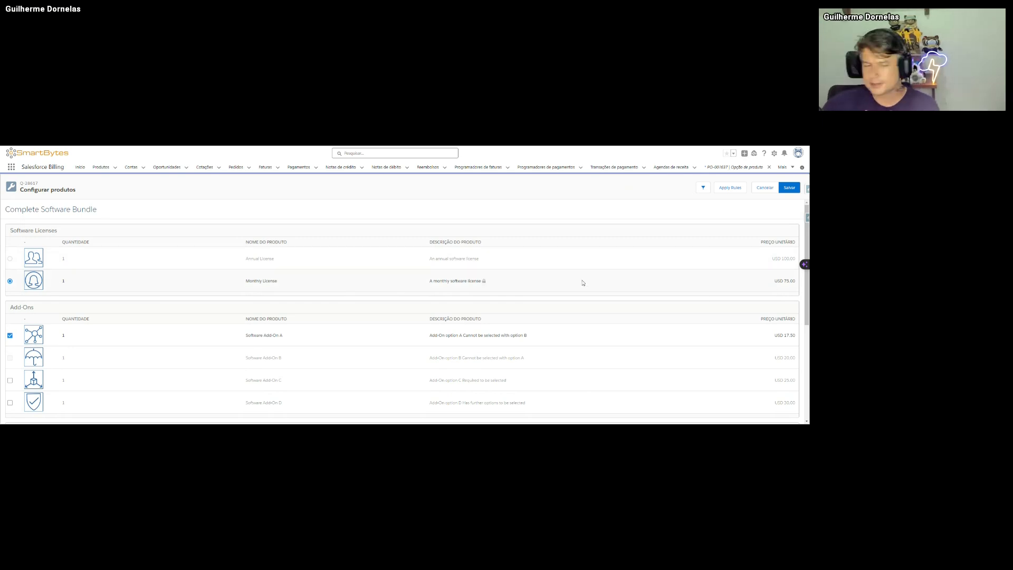
- Replace Software Add-On A with Software Add-Ons B, C and D
{"action": "scroll", "coordinate": [430, 298], "scroll_direction": "down", "scroll_amount": 2}
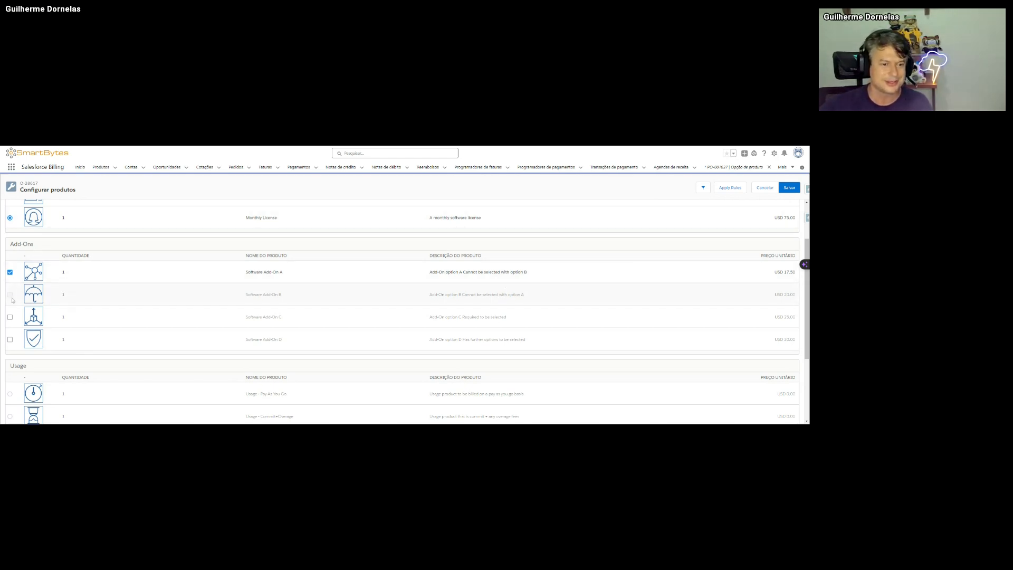
{"action": "mouse_move", "coordinate": [11, 297]}
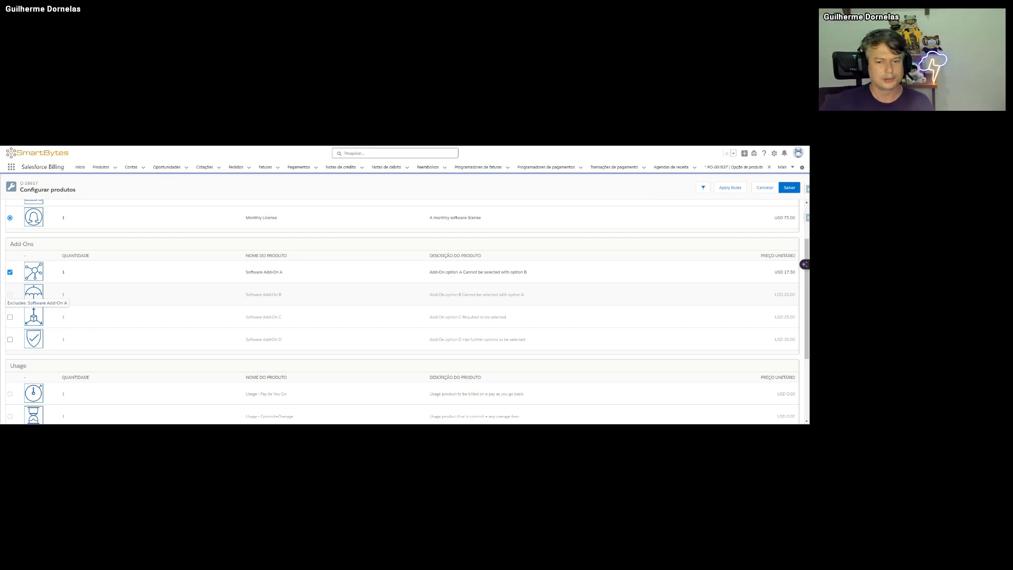
{"action": "left_click", "coordinate": [9, 272]}
{"action": "left_click", "coordinate": [10, 295]}
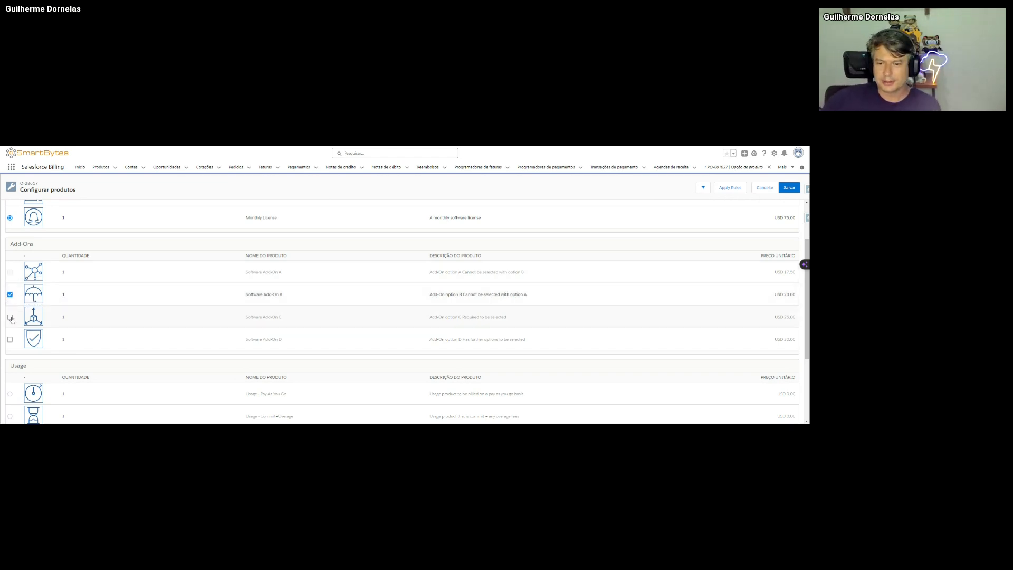
{"action": "left_click", "coordinate": [10, 317]}
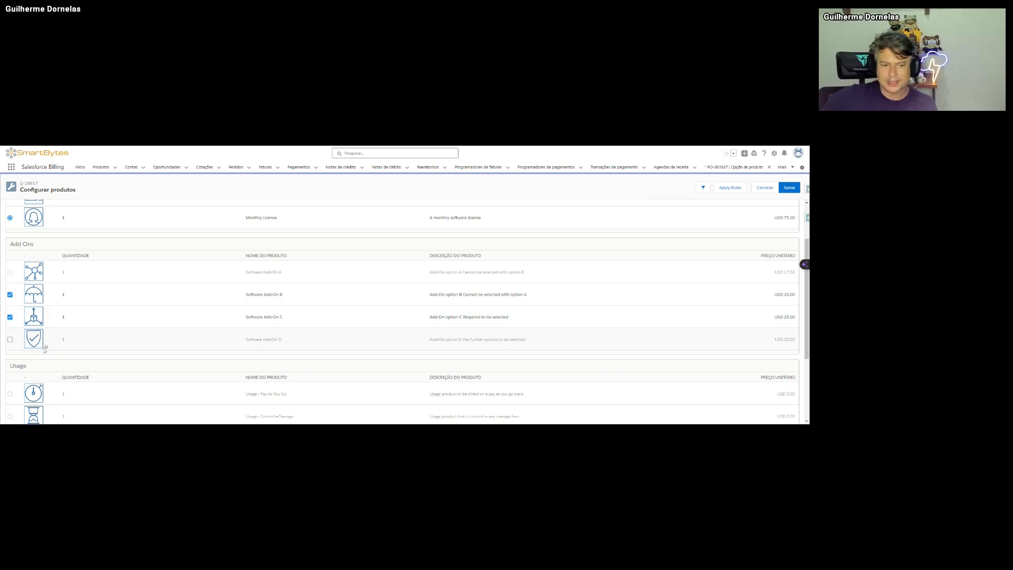
{"action": "left_click", "coordinate": [10, 340]}
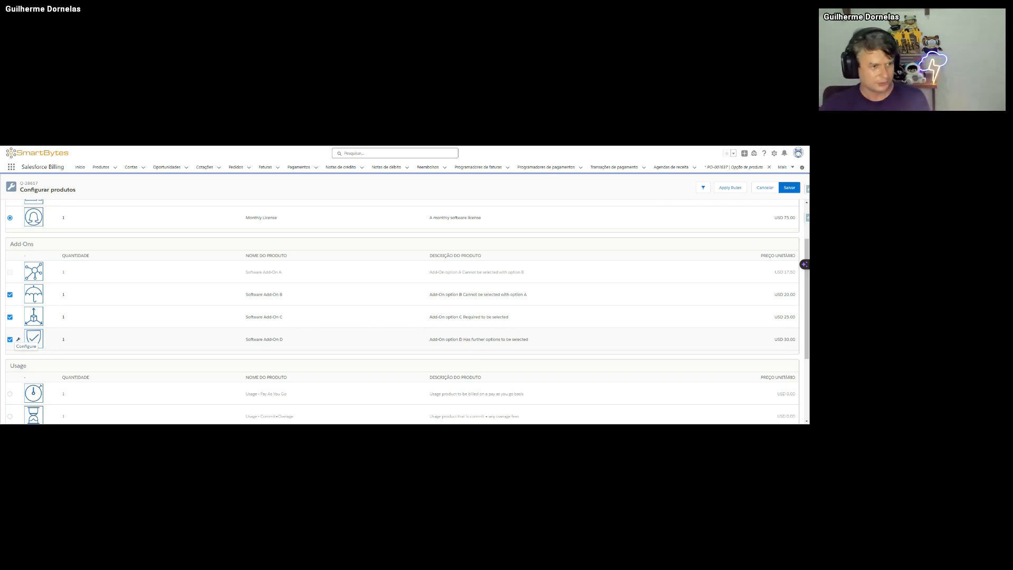
- Add Software Sub-Option Product B under Software Add-On D and save
{"action": "left_click", "coordinate": [18, 339]}
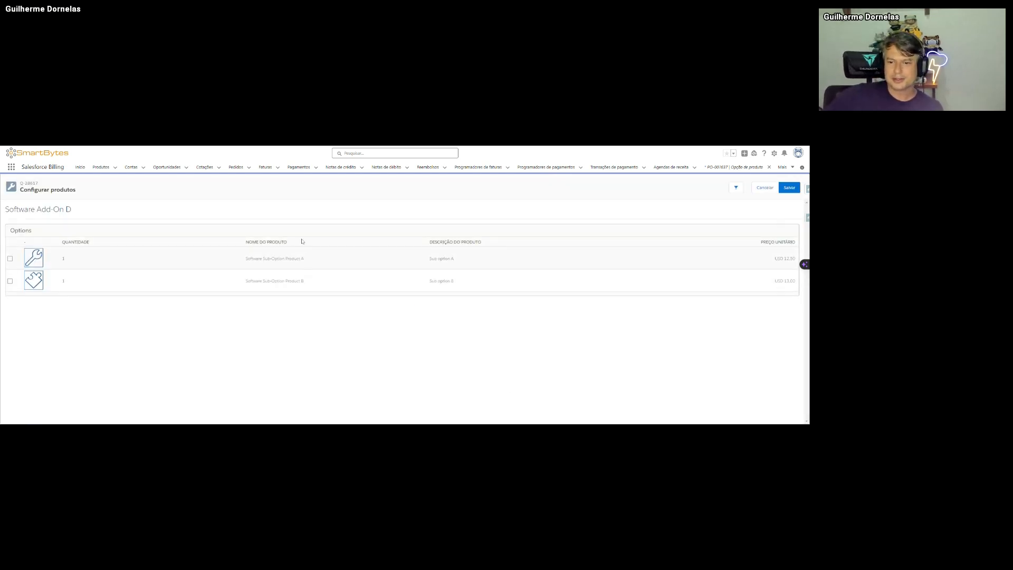
{"action": "left_click", "coordinate": [10, 280]}
{"action": "left_click", "coordinate": [788, 188]}
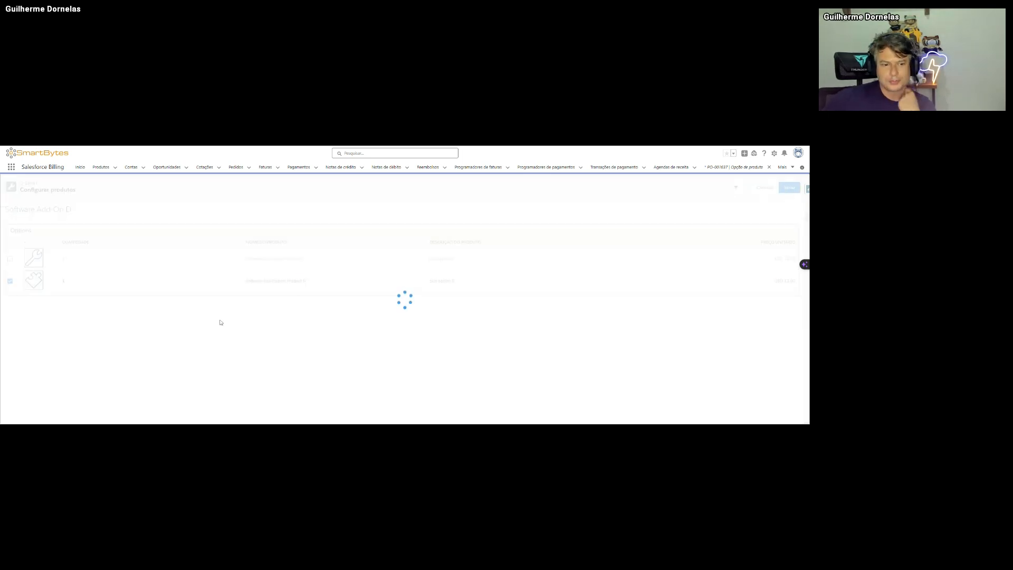
- Choose Usage - Pay As You Go billing and include Professional Services Project
{"action": "scroll", "coordinate": [128, 308], "scroll_direction": "down", "scroll_amount": 2}
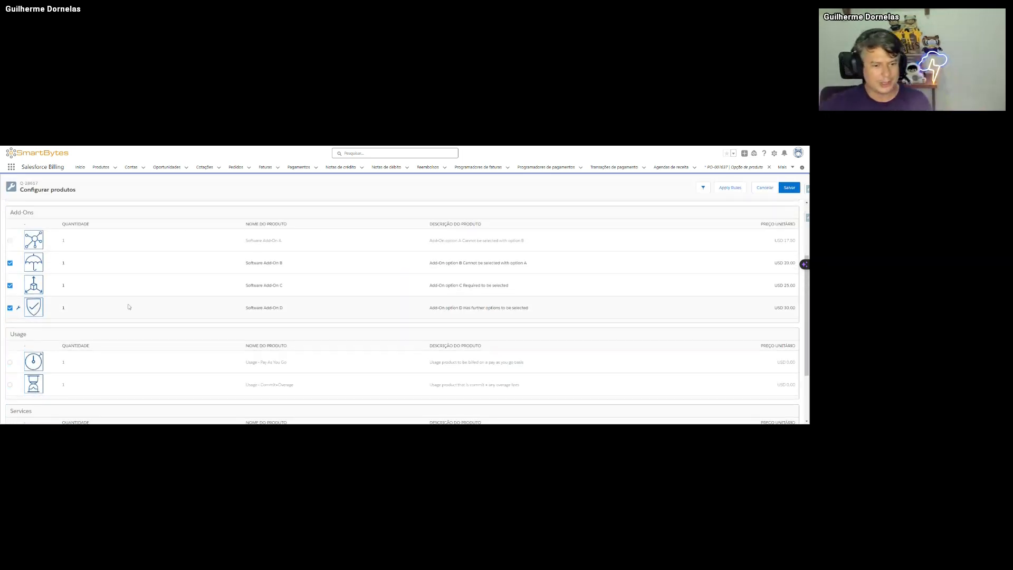
{"action": "scroll", "coordinate": [158, 366], "scroll_direction": "down", "scroll_amount": 1}
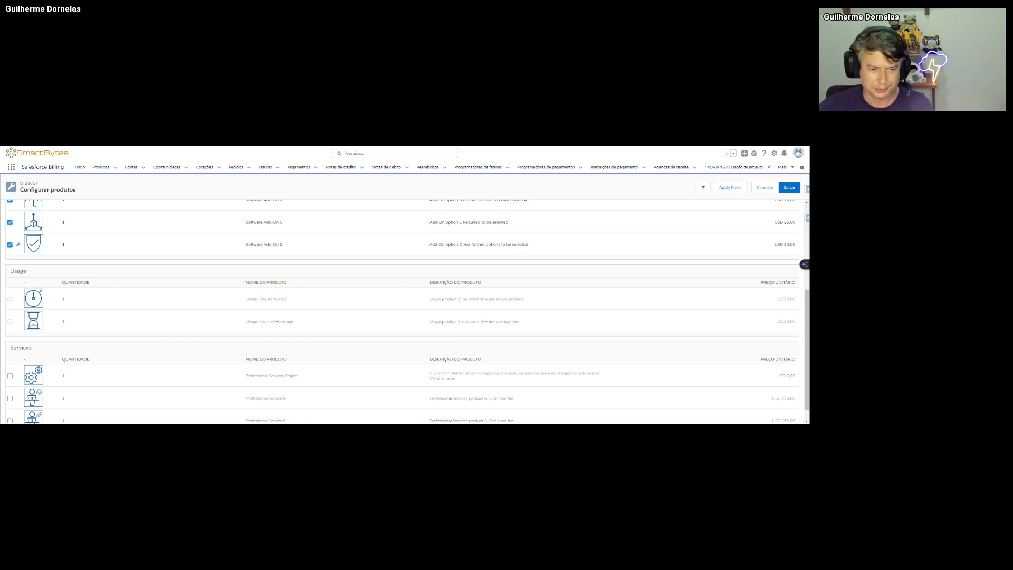
{"action": "left_click", "coordinate": [10, 299]}
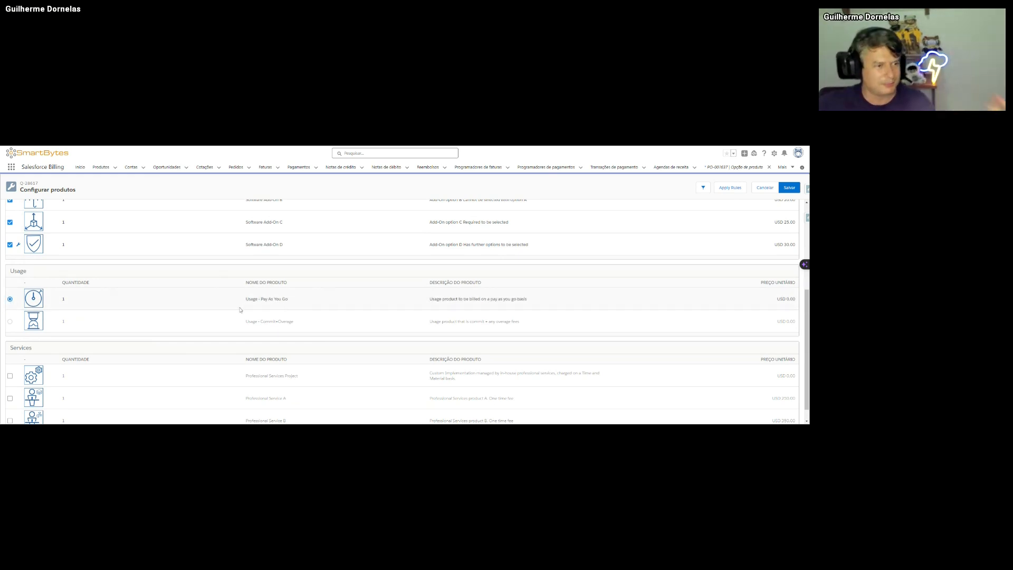
{"action": "scroll", "coordinate": [227, 317], "scroll_direction": "down", "scroll_amount": 1}
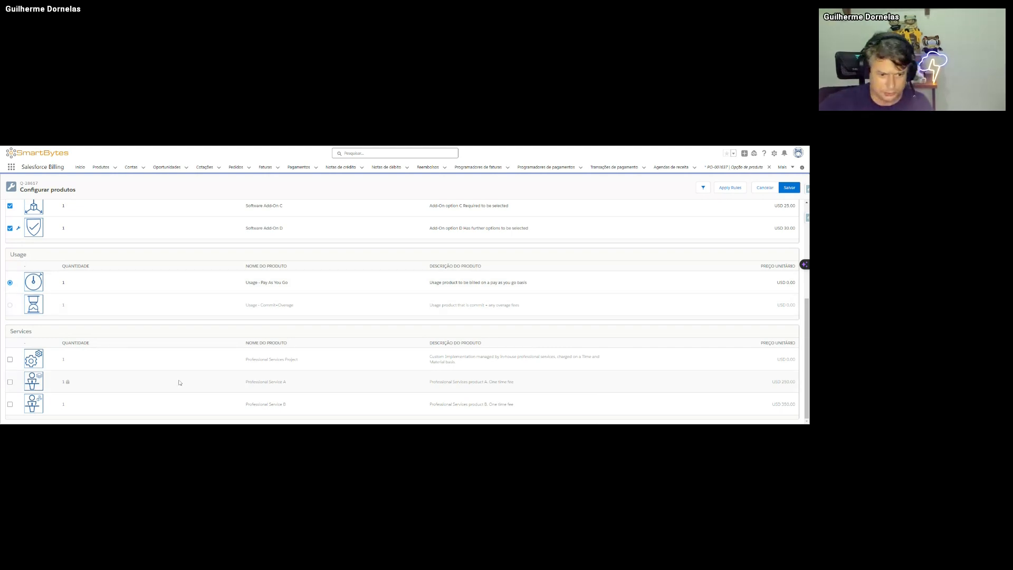
{"action": "scroll", "coordinate": [93, 311], "scroll_direction": "up", "scroll_amount": 1}
{"action": "scroll", "coordinate": [95, 366], "scroll_direction": "down", "scroll_amount": 1}
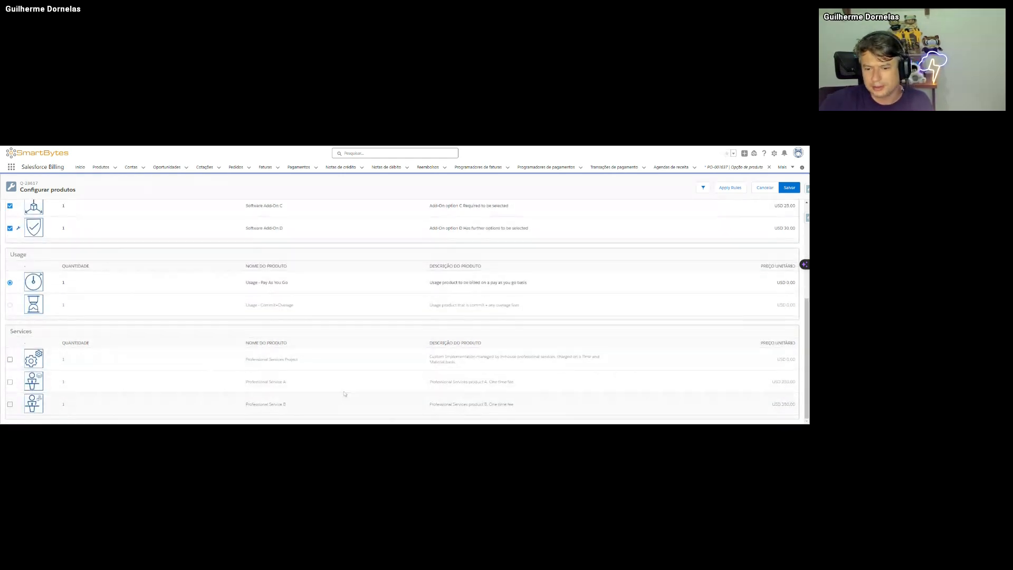
{"action": "left_click", "coordinate": [10, 359]}
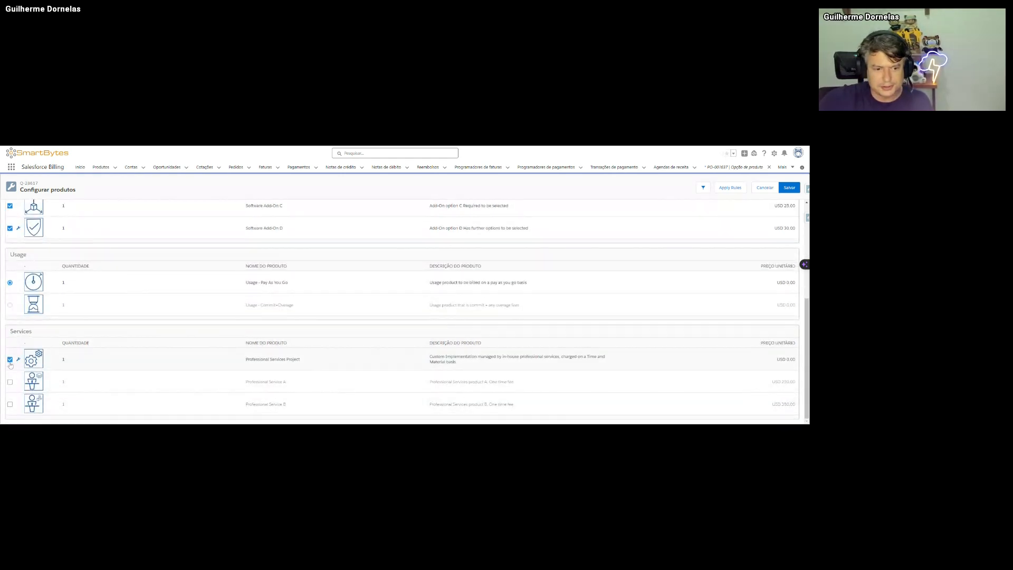
- Add Implementation Engineer and Data Normalization Expert roles to Professional Services Project
{"action": "left_click", "coordinate": [19, 359]}
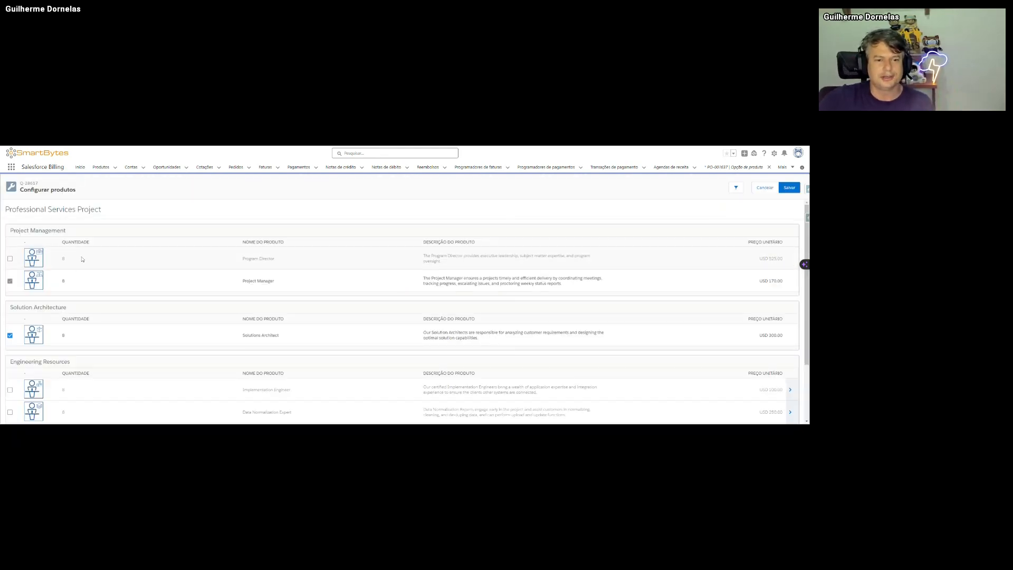
{"action": "scroll", "coordinate": [54, 303], "scroll_direction": "down", "scroll_amount": 2}
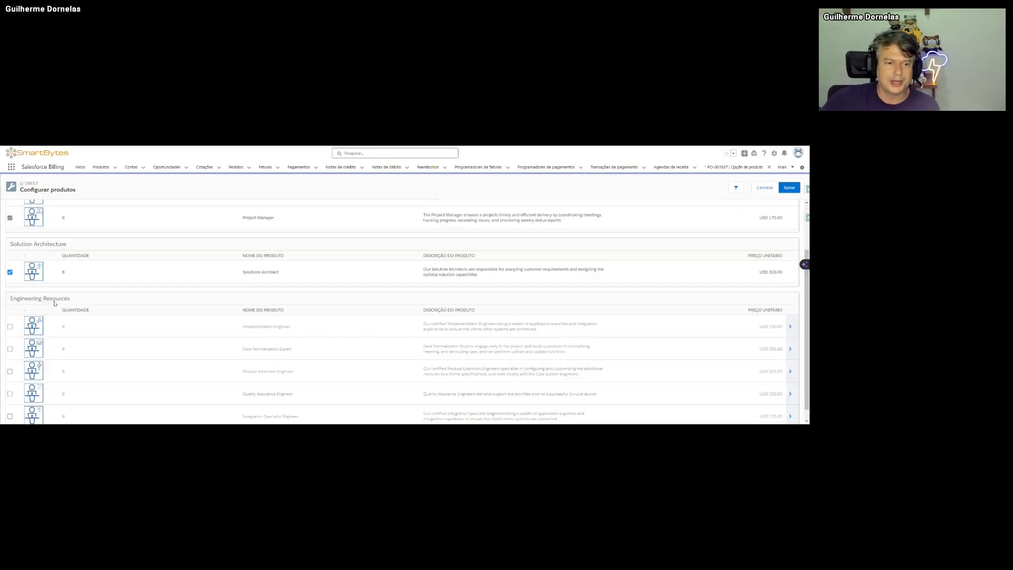
{"action": "scroll", "coordinate": [69, 246], "scroll_direction": "down", "scroll_amount": 1}
{"action": "left_click", "coordinate": [10, 315]}
{"action": "left_click", "coordinate": [10, 337]}
{"action": "scroll", "coordinate": [84, 342], "scroll_direction": "up", "scroll_amount": 3}
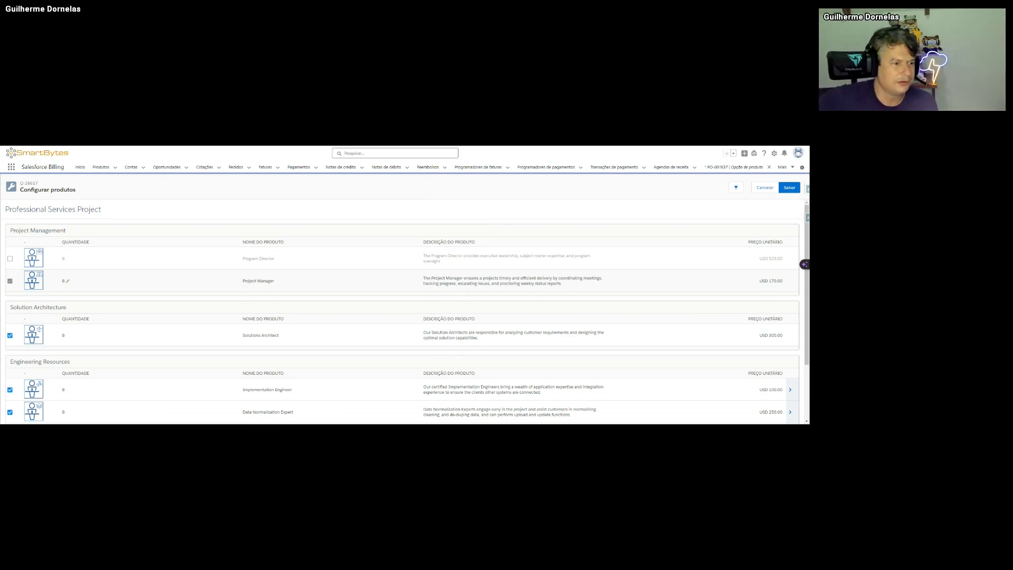
- Set Project Manager quantity to the minimum of 2 and save the services configuration
{"action": "left_click", "coordinate": [69, 283]}
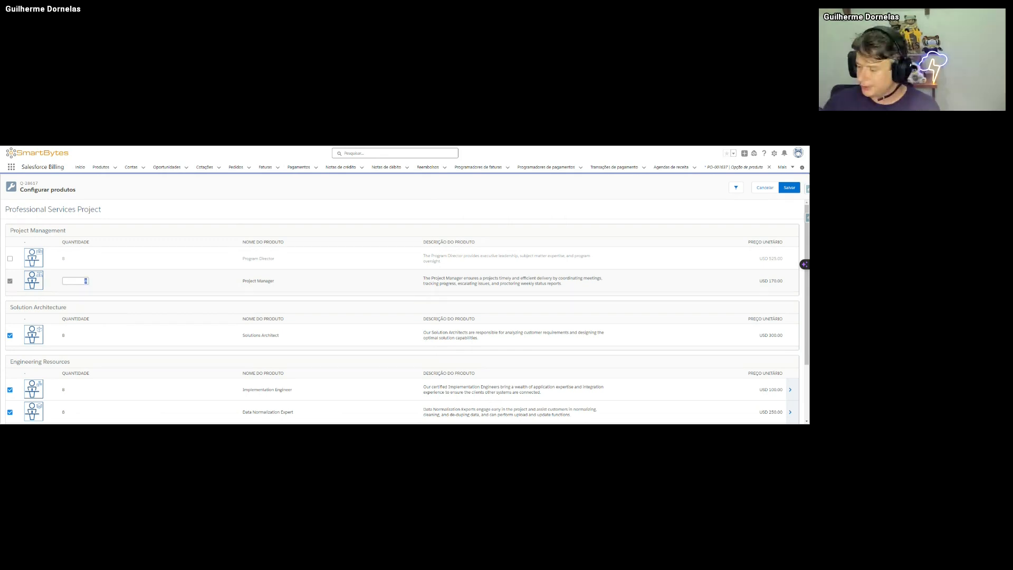
{"action": "type", "text": "0"}
{"action": "left_click", "coordinate": [208, 231]}
{"action": "left_click", "coordinate": [789, 187]}
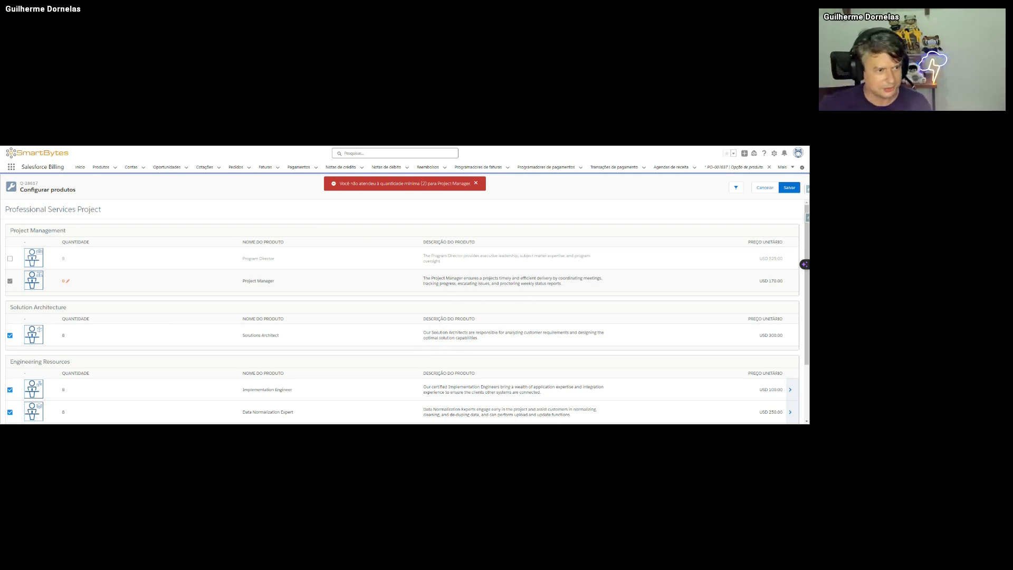
{"action": "left_click", "coordinate": [67, 281]}
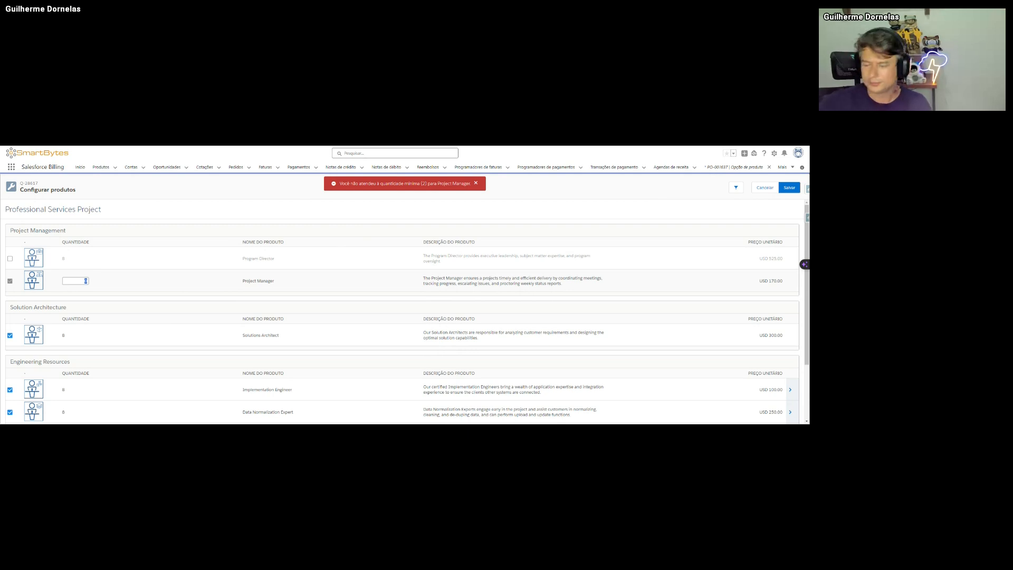
{"action": "left_click", "coordinate": [164, 204]}
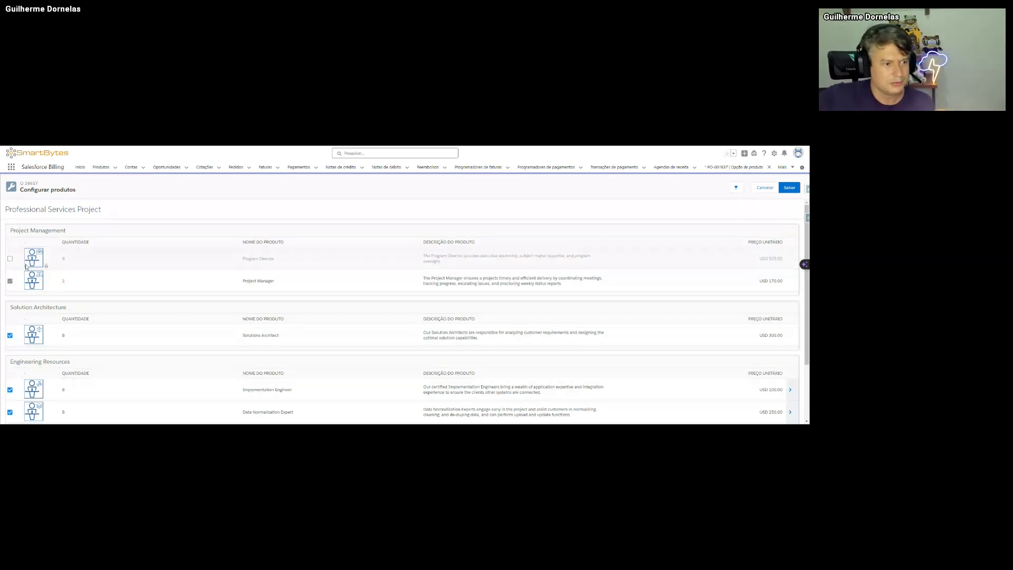
{"action": "scroll", "coordinate": [25, 266], "scroll_direction": "down", "scroll_amount": 2}
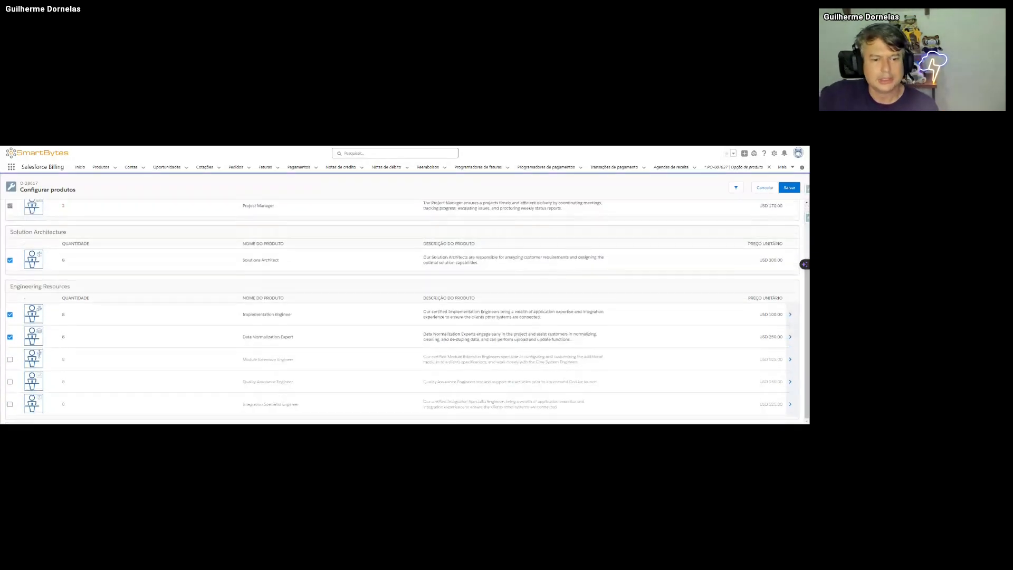
{"action": "scroll", "coordinate": [371, 296], "scroll_direction": "up", "scroll_amount": 3}
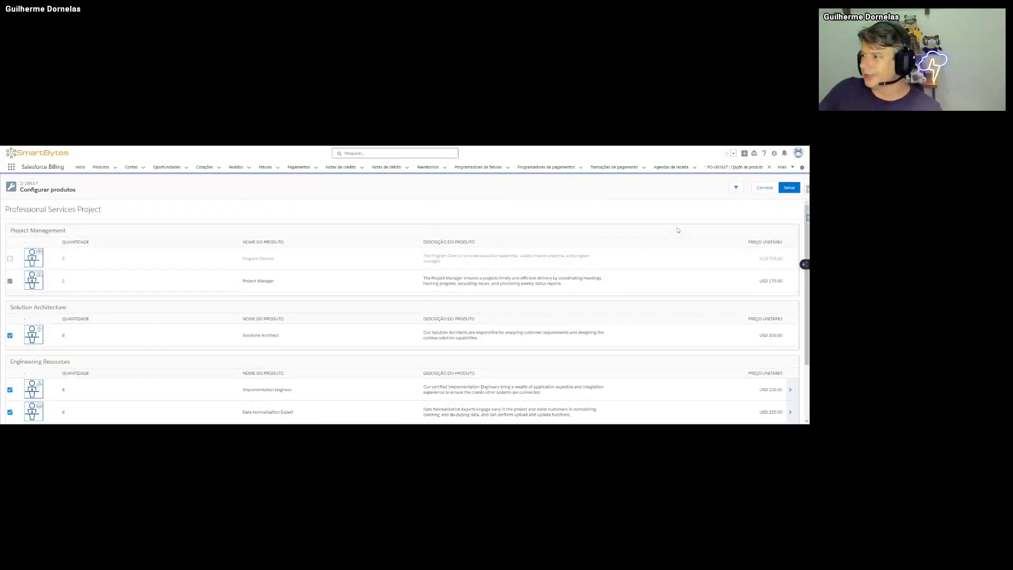
{"action": "left_click", "coordinate": [795, 189]}
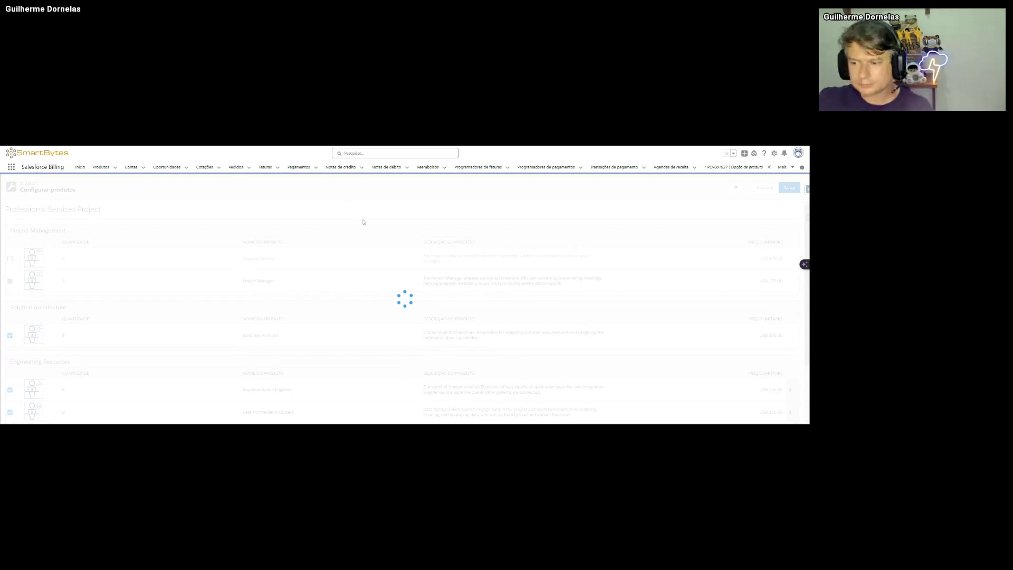
{"action": "scroll", "coordinate": [285, 354], "scroll_direction": "down", "scroll_amount": 5}
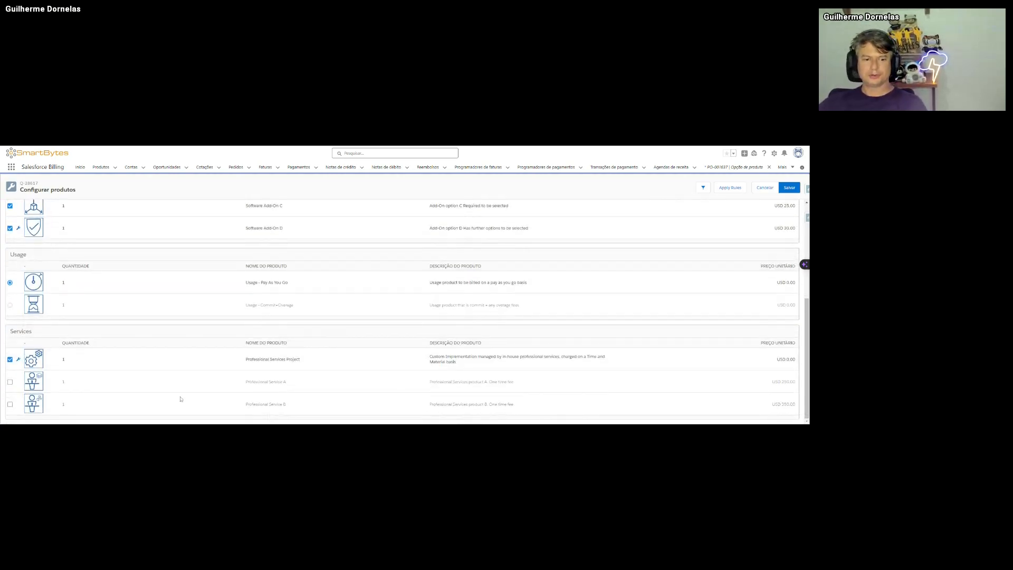
- Dismiss the upsell alert, swap Software Add-On B for Add-On A, and save the bundle
{"action": "scroll", "coordinate": [211, 303], "scroll_direction": "up", "scroll_amount": 5}
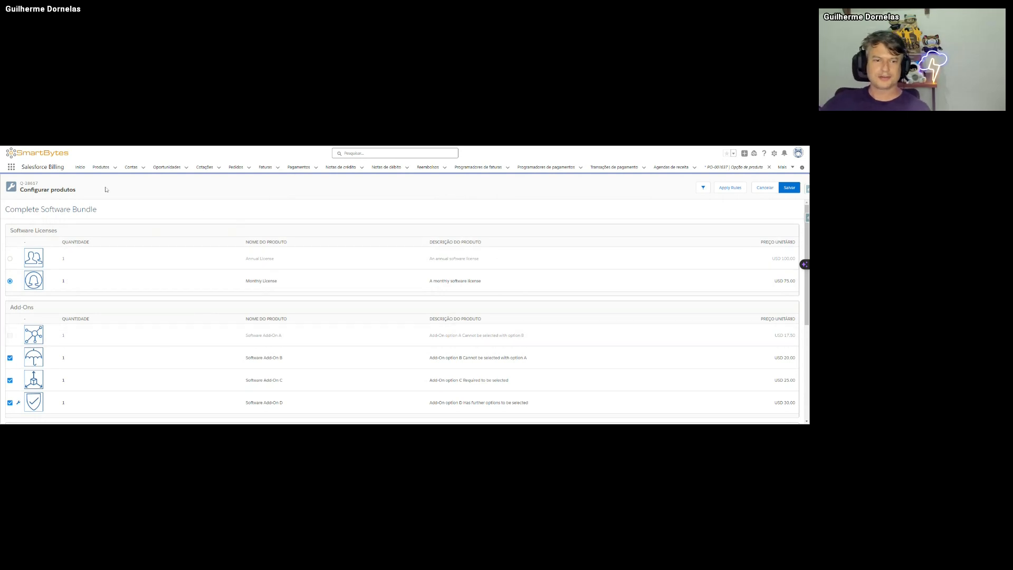
{"action": "left_click", "coordinate": [789, 187]}
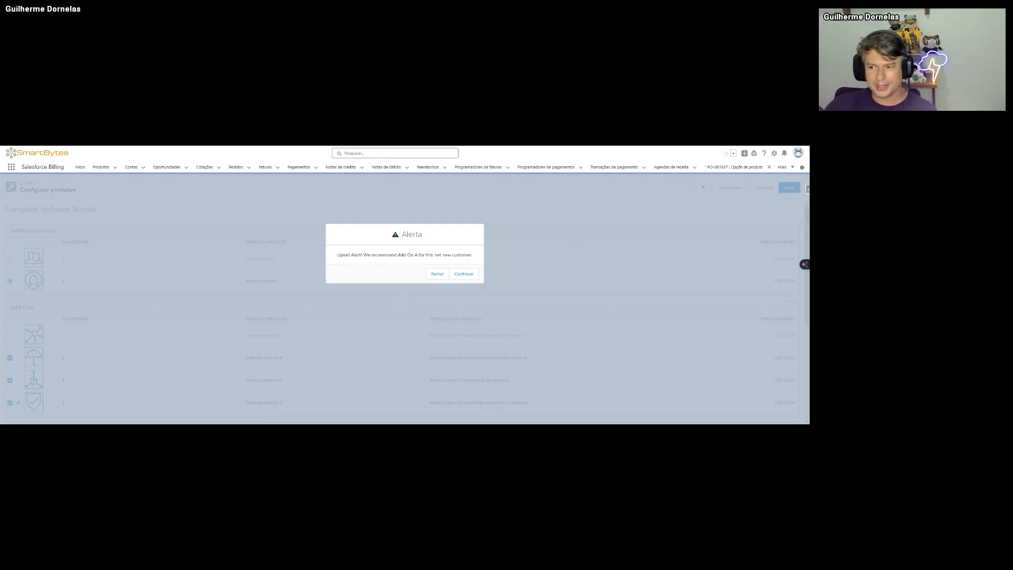
{"action": "left_click", "coordinate": [437, 275]}
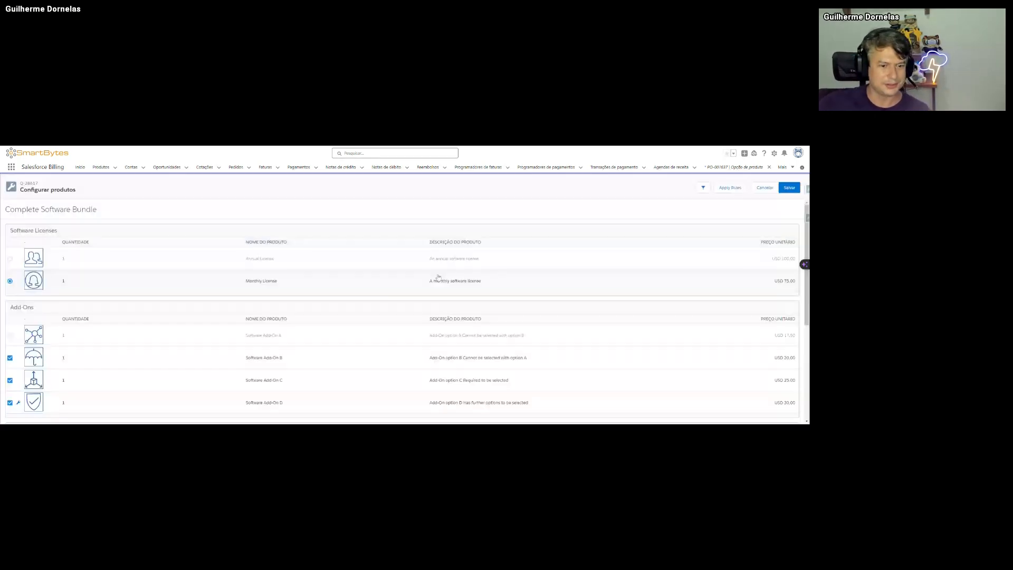
{"action": "scroll", "coordinate": [438, 278], "scroll_direction": "down", "scroll_amount": 1}
{"action": "left_click", "coordinate": [10, 326]}
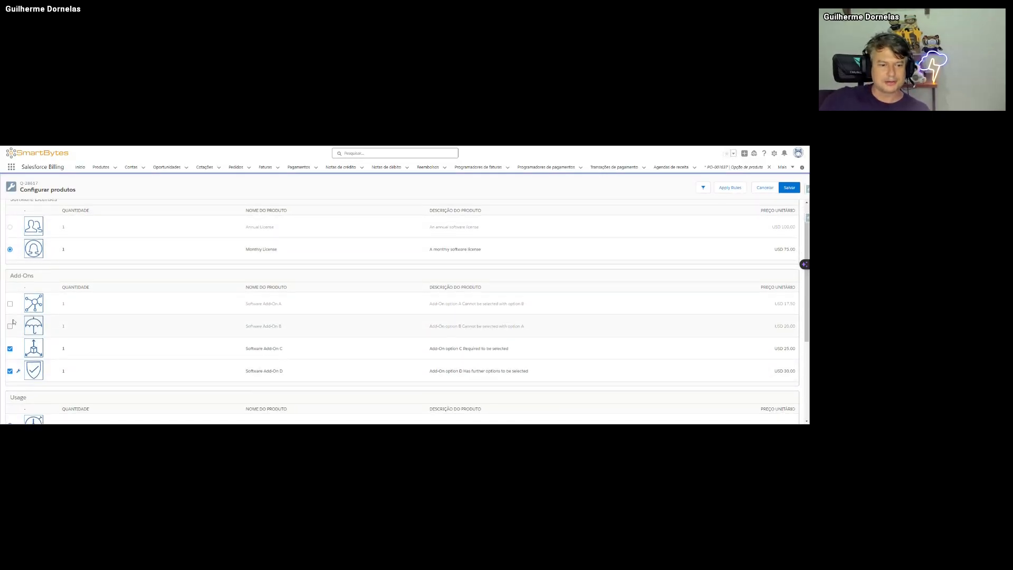
{"action": "left_click", "coordinate": [11, 304]}
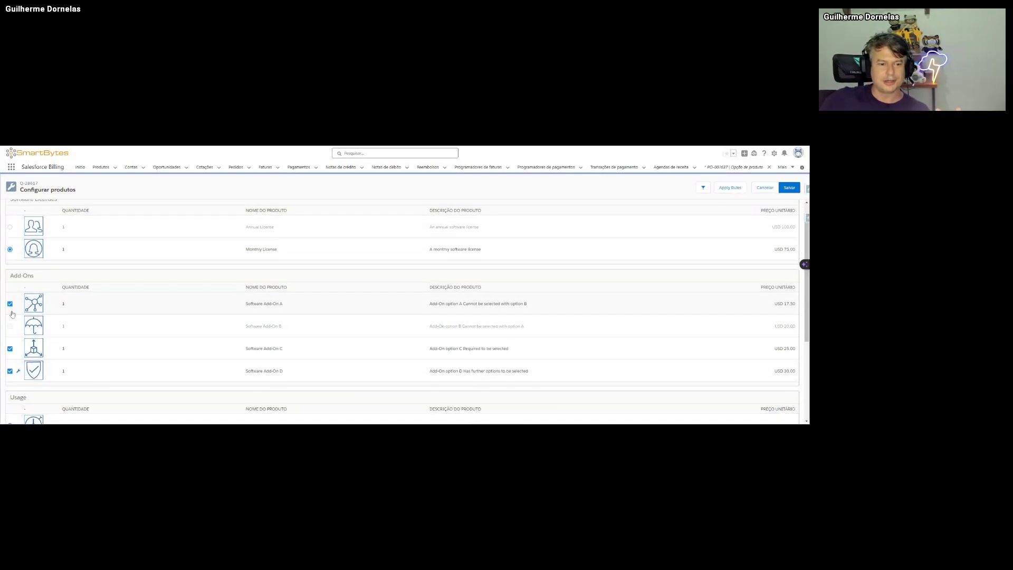
{"action": "left_click", "coordinate": [790, 188]}
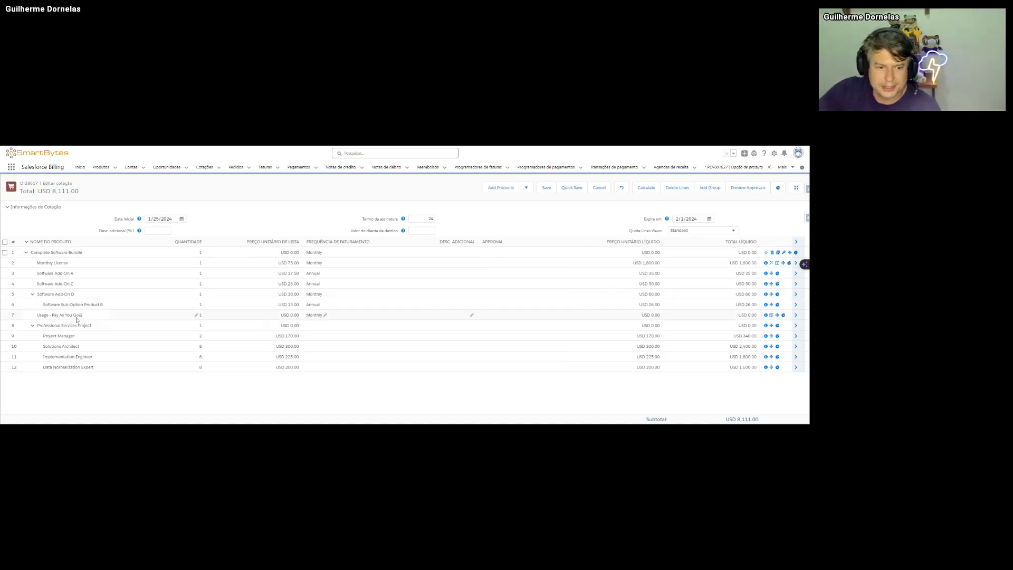
- Collapse and re-expand the bundle and services rows, expanding Software Add-On D's sub-option
{"action": "left_click", "coordinate": [25, 253]}
{"action": "left_click", "coordinate": [26, 253]}
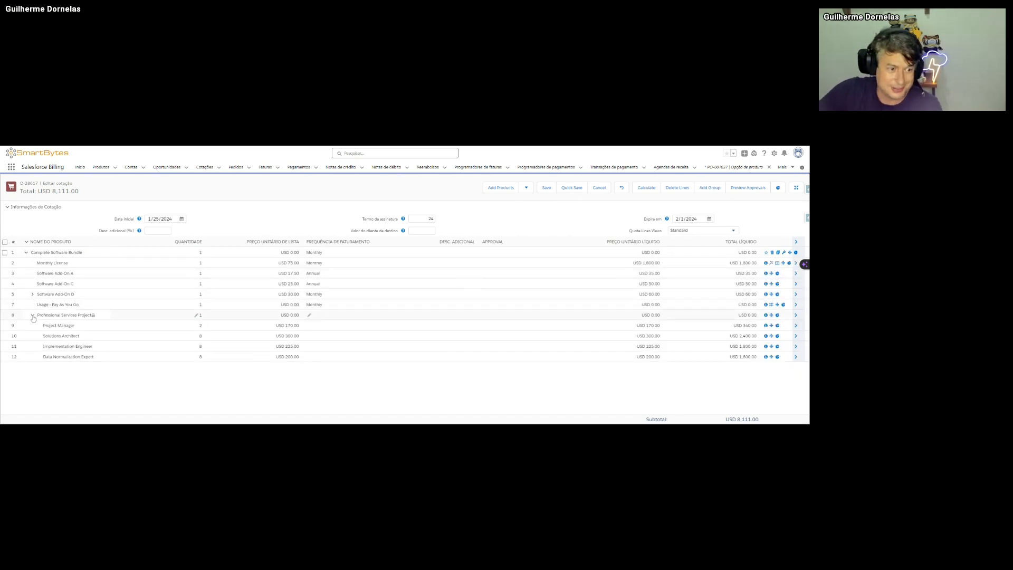
{"action": "left_click", "coordinate": [32, 315]}
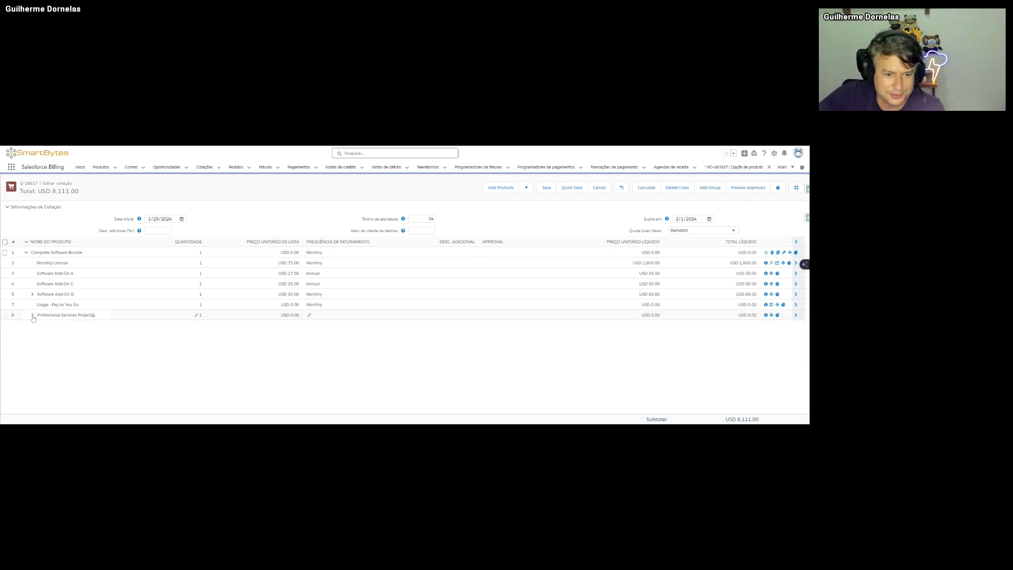
{"action": "left_click", "coordinate": [32, 315]}
{"action": "left_click", "coordinate": [32, 295]}
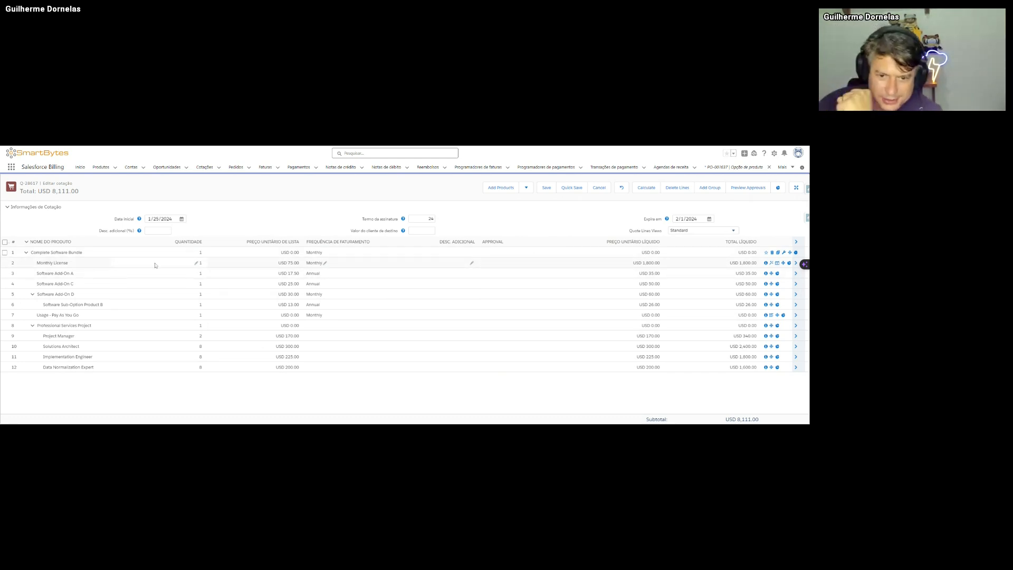
- Open and close the Monthly License discount schedule, then expand its line details
{"action": "left_click", "coordinate": [772, 264]}
{"action": "left_click", "coordinate": [777, 264]}
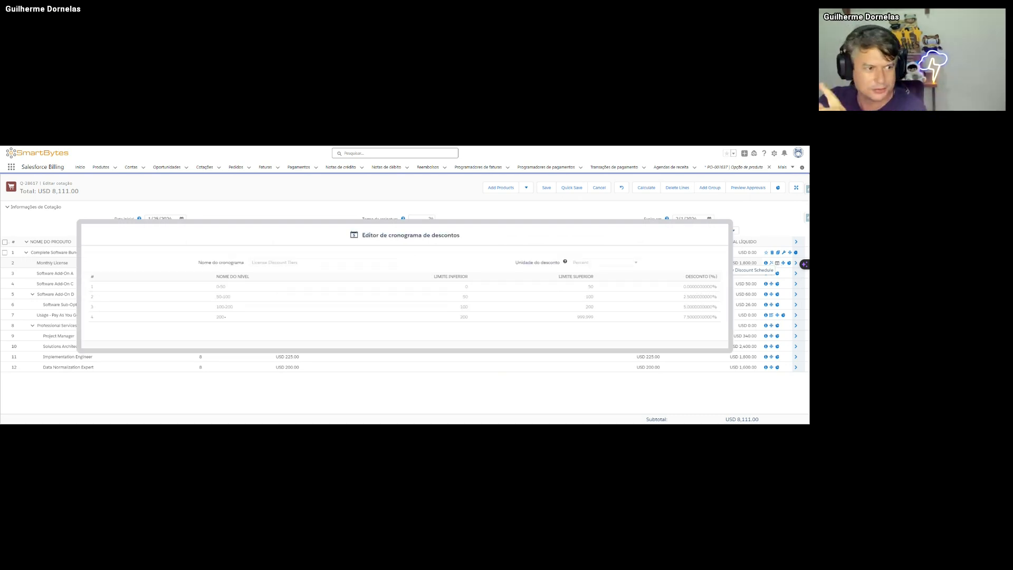
{"action": "left_click", "coordinate": [768, 269]}
{"action": "left_click", "coordinate": [777, 265]}
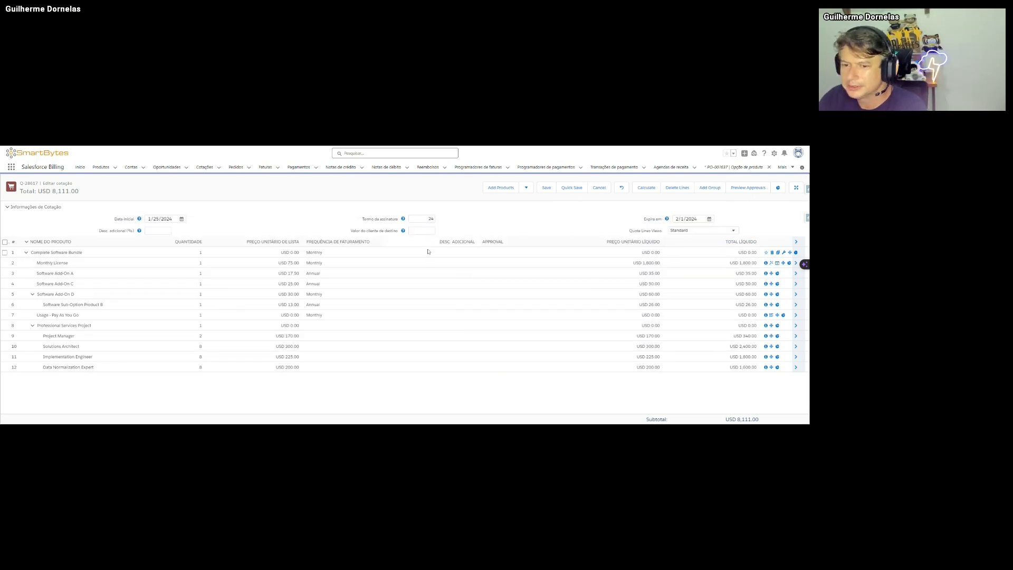
{"action": "left_click", "coordinate": [796, 262]}
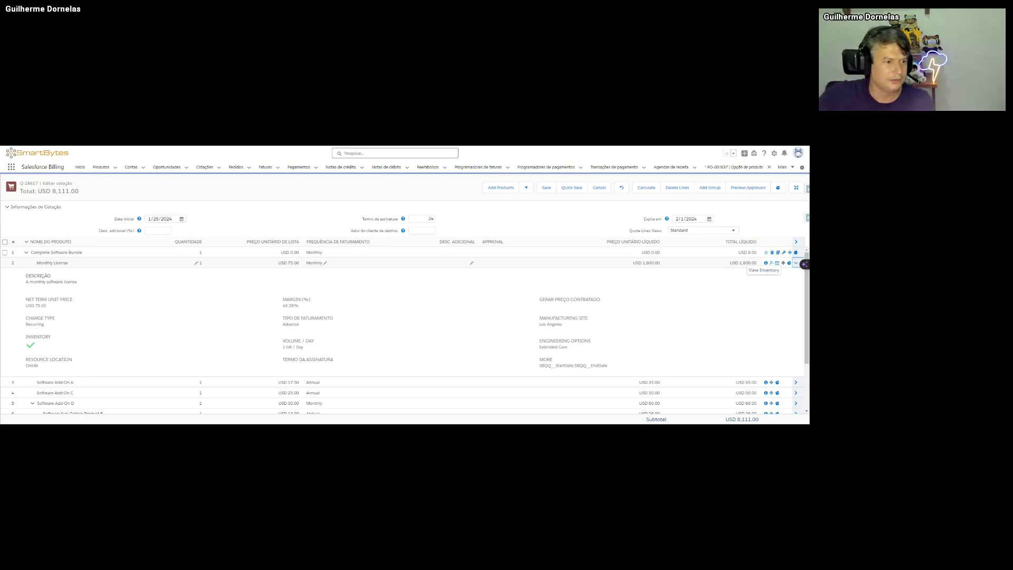
{"action": "left_click", "coordinate": [783, 265]}
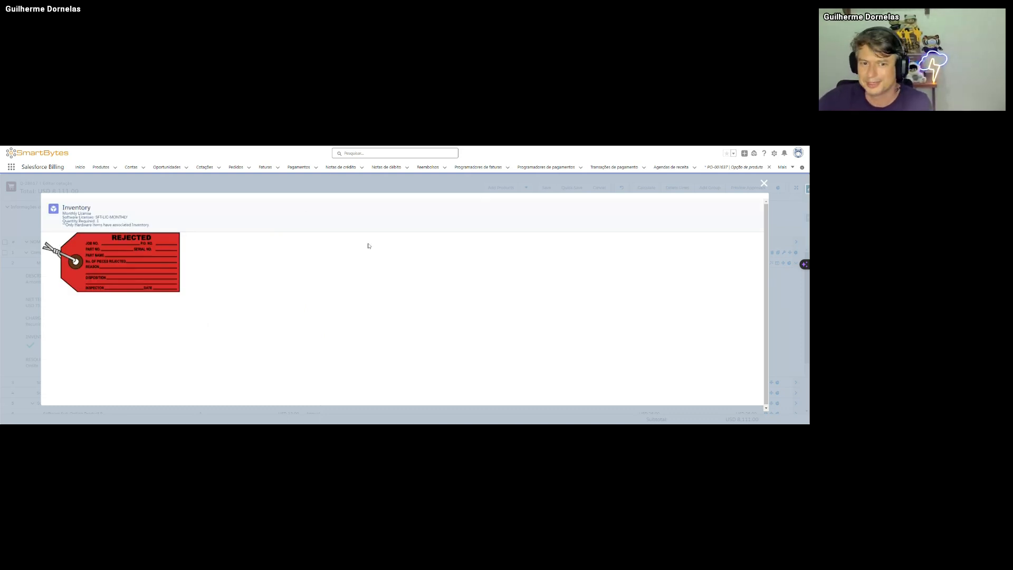
{"action": "left_click", "coordinate": [763, 183]}
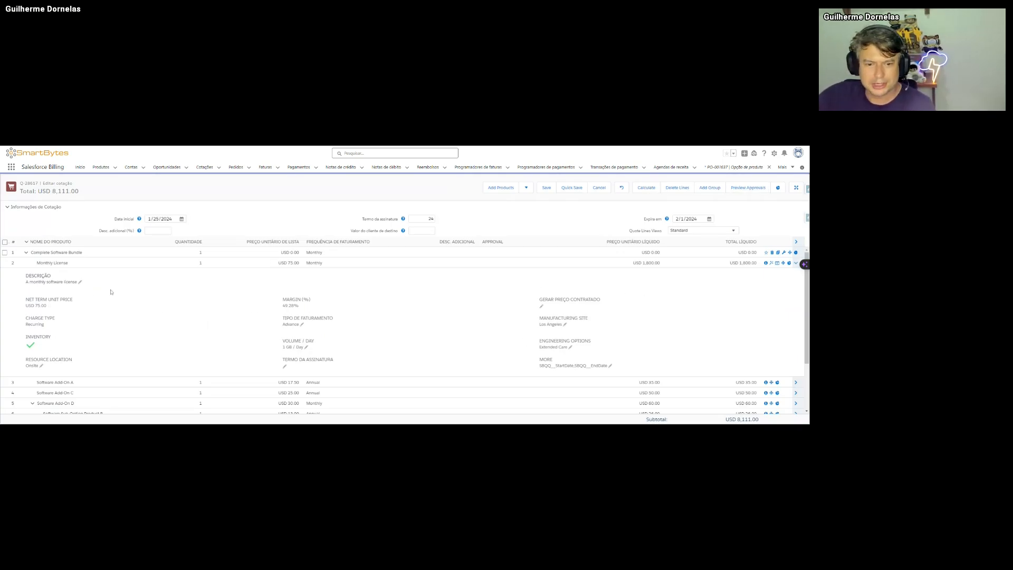
{"action": "left_click", "coordinate": [196, 263]}
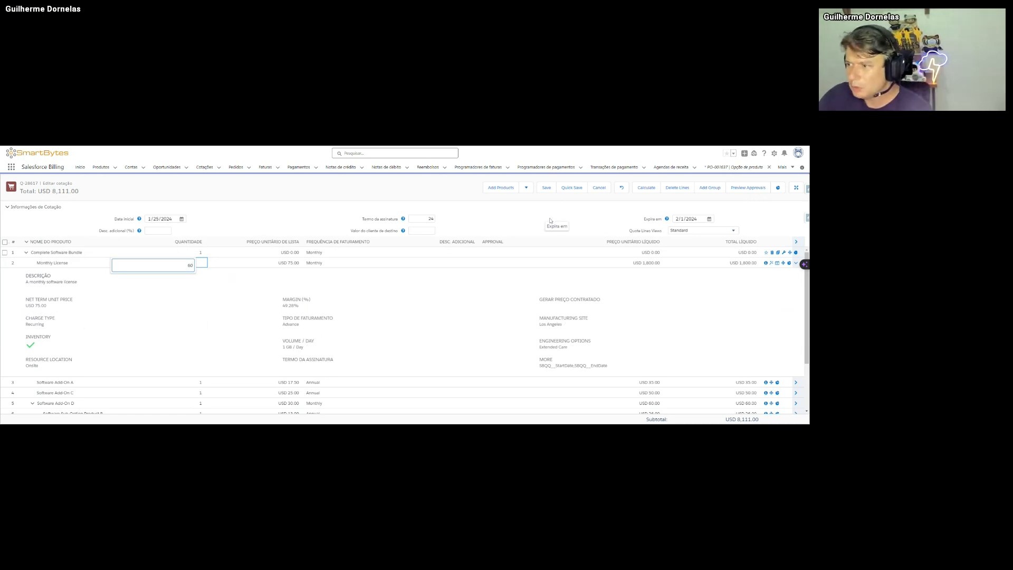
- Recalculate with Monthly License quantity 60, hide its details and quick save the quote
{"action": "left_click", "coordinate": [646, 188]}
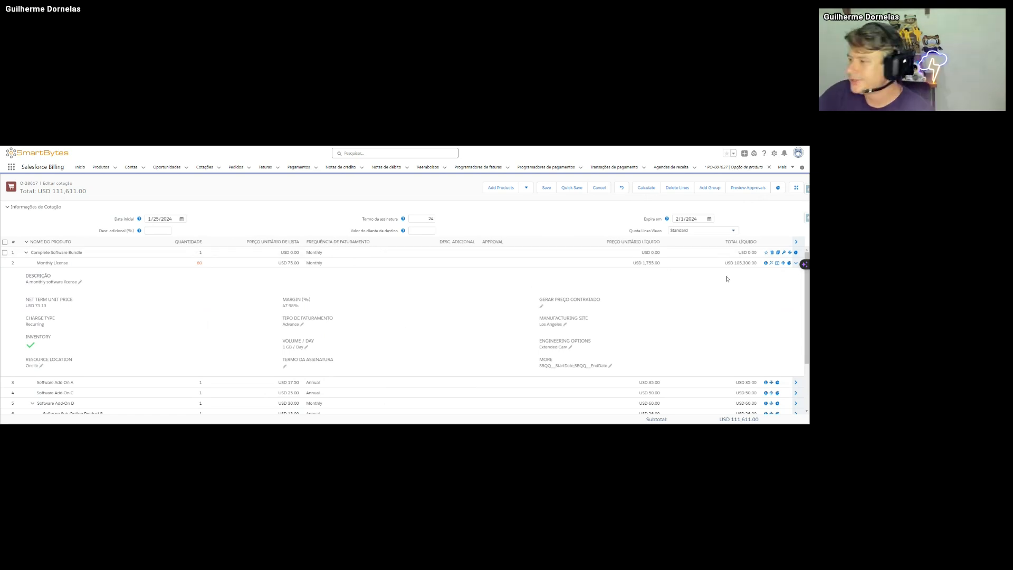
{"action": "left_click", "coordinate": [796, 263]}
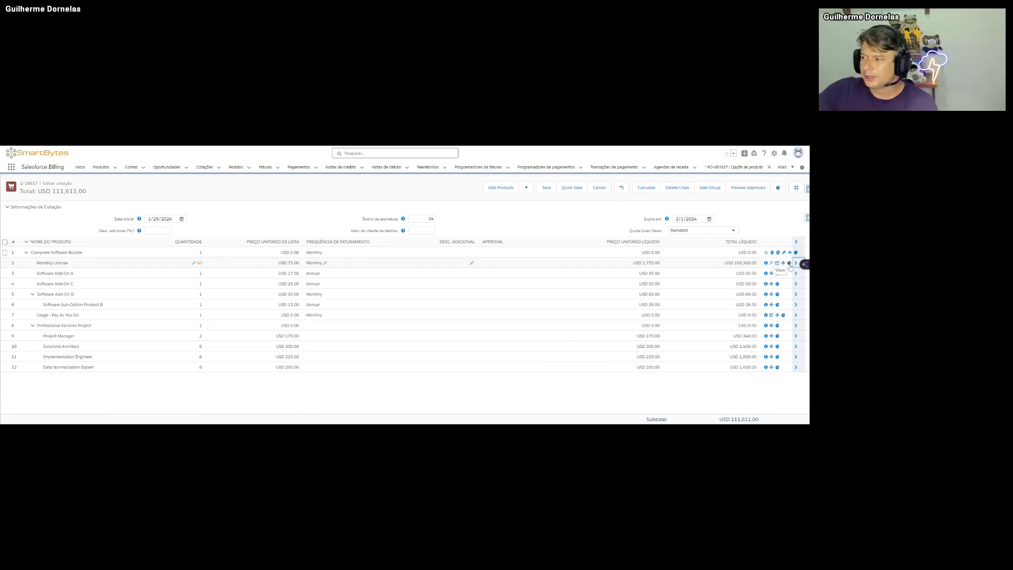
{"action": "left_click", "coordinate": [574, 189]}
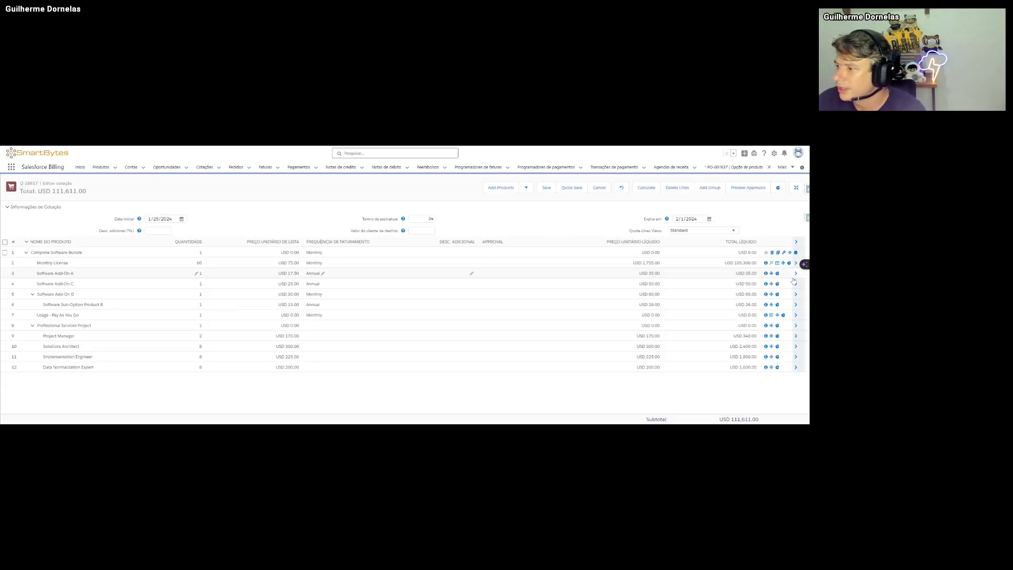
{"action": "left_click", "coordinate": [788, 264]}
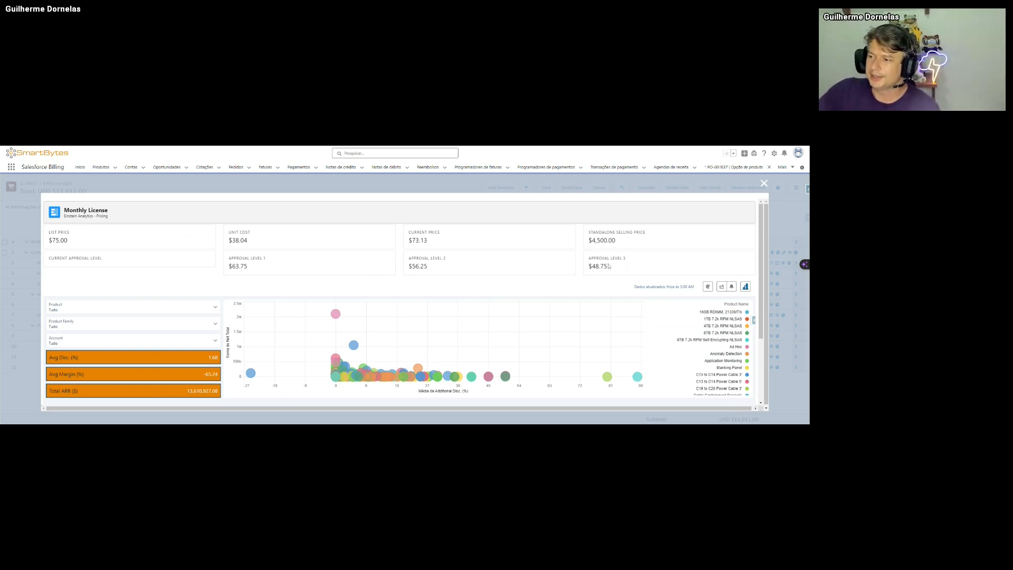
{"action": "left_click", "coordinate": [764, 183]}
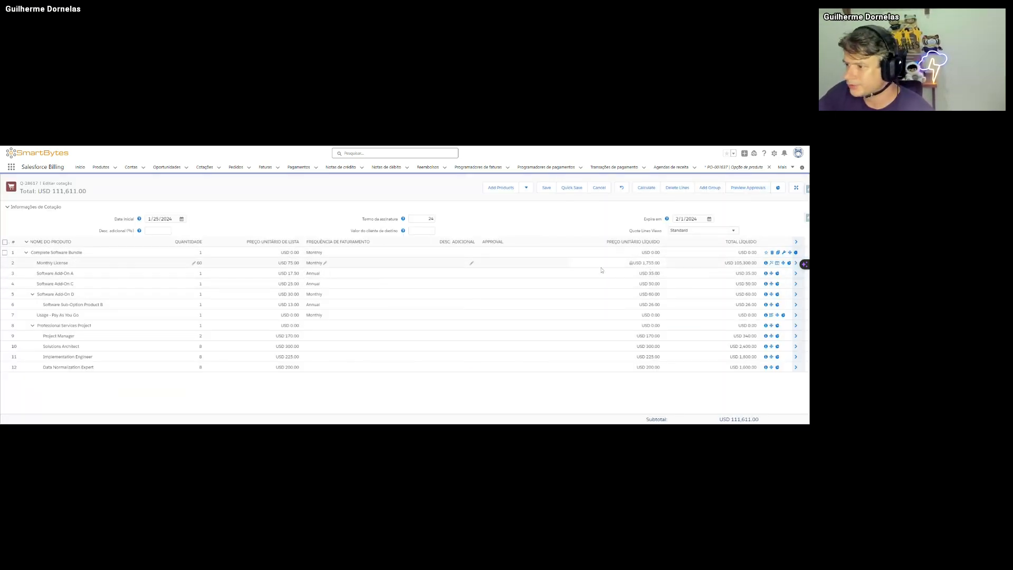
- Give the Monthly License a 70% additional discount, quick-save, and preview the required approvals
{"action": "left_click", "coordinate": [465, 267]}
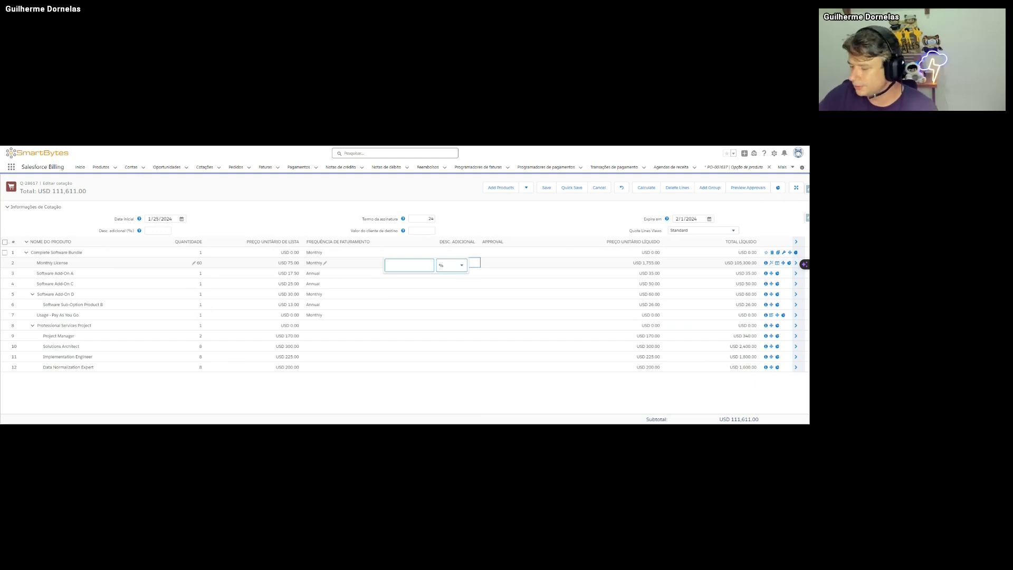
{"action": "type", "text": "70"}
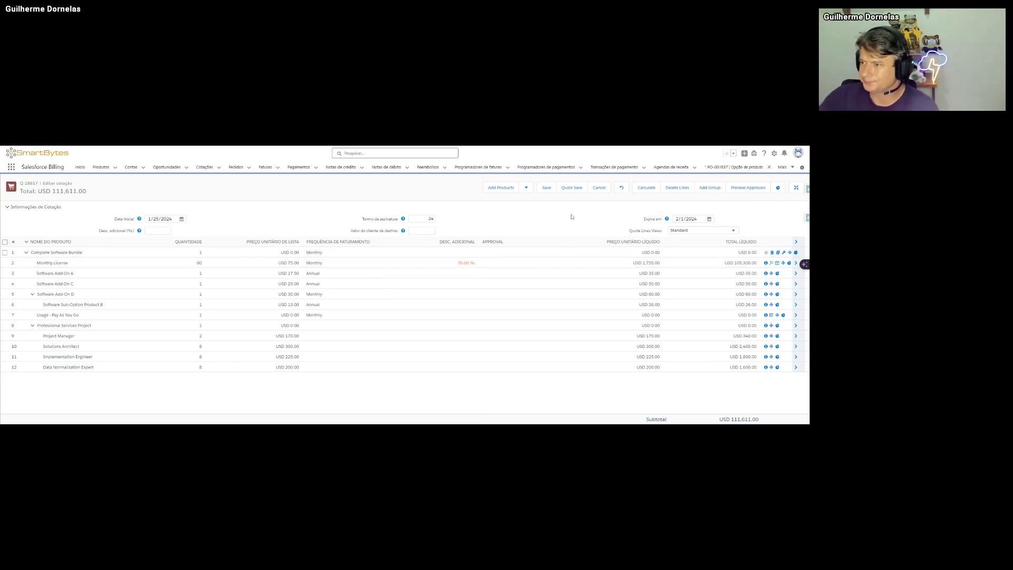
{"action": "left_click", "coordinate": [571, 189]}
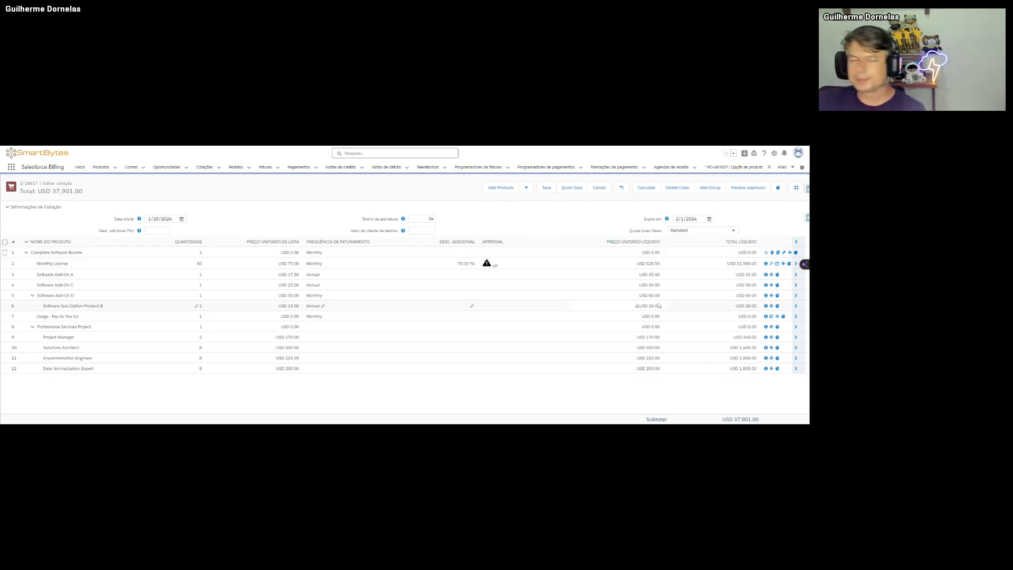
{"action": "left_click", "coordinate": [747, 188]}
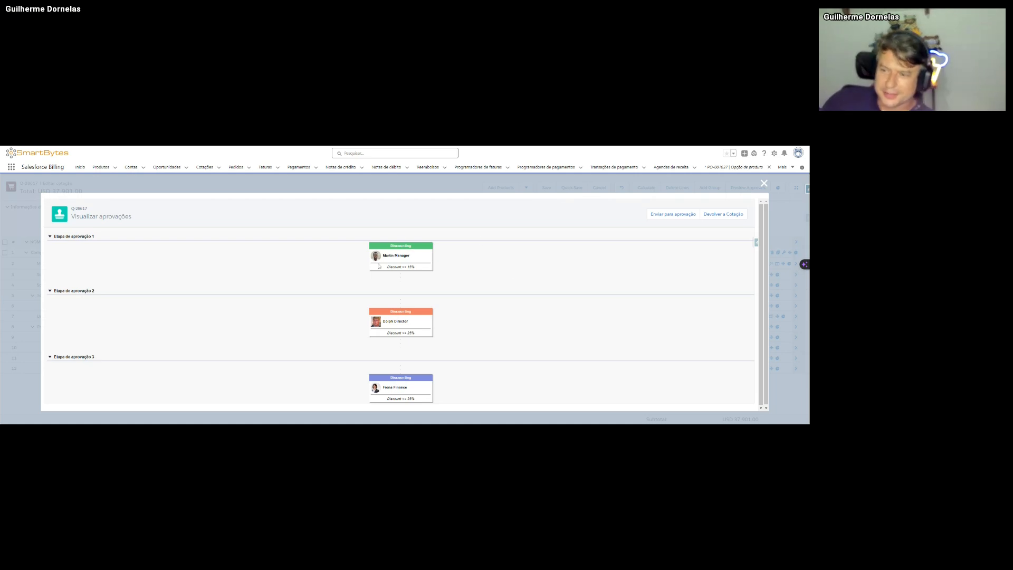
- Leave the three-step approvals preview and return to the quote line editor at USD 37,901.00
{"action": "scroll", "coordinate": [399, 301], "scroll_direction": "down", "scroll_amount": 1}
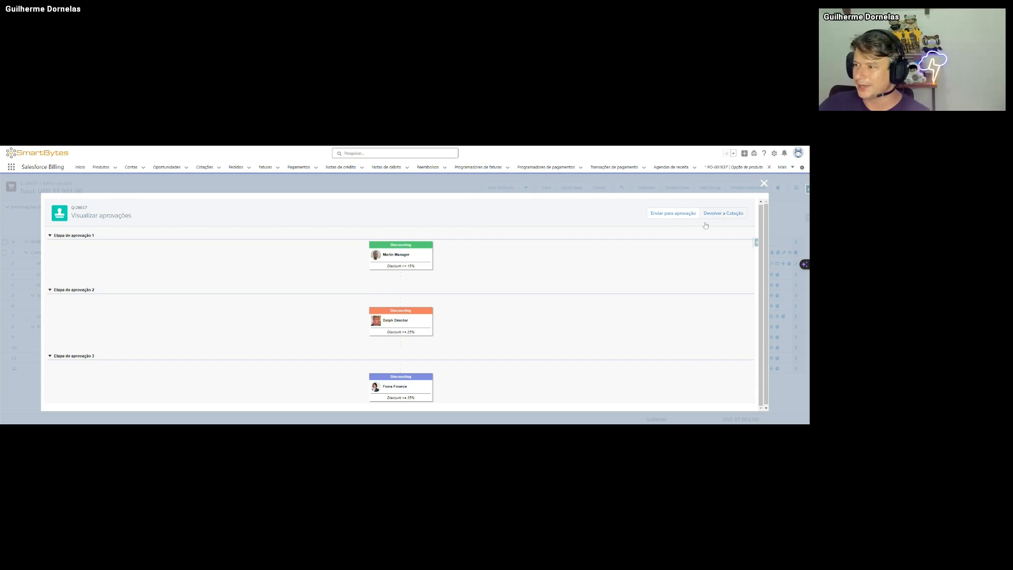
{"action": "left_click", "coordinate": [764, 183]}
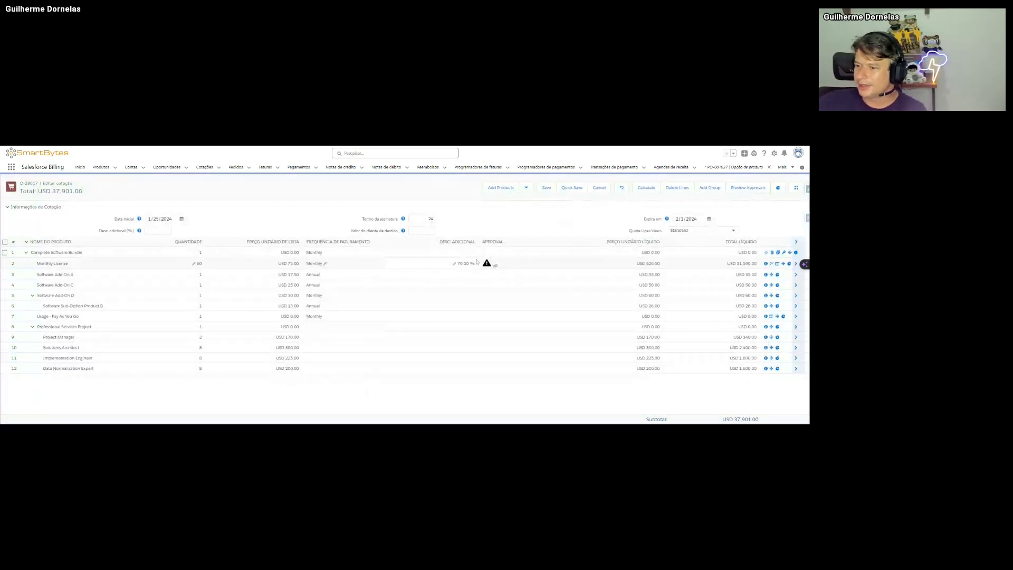
- Change the Monthly License additional discount from 70% to 15% and quick-save the quote
{"action": "left_click", "coordinate": [458, 266]}
{"action": "type", "text": "15"}
{"action": "key", "text": "Return"}
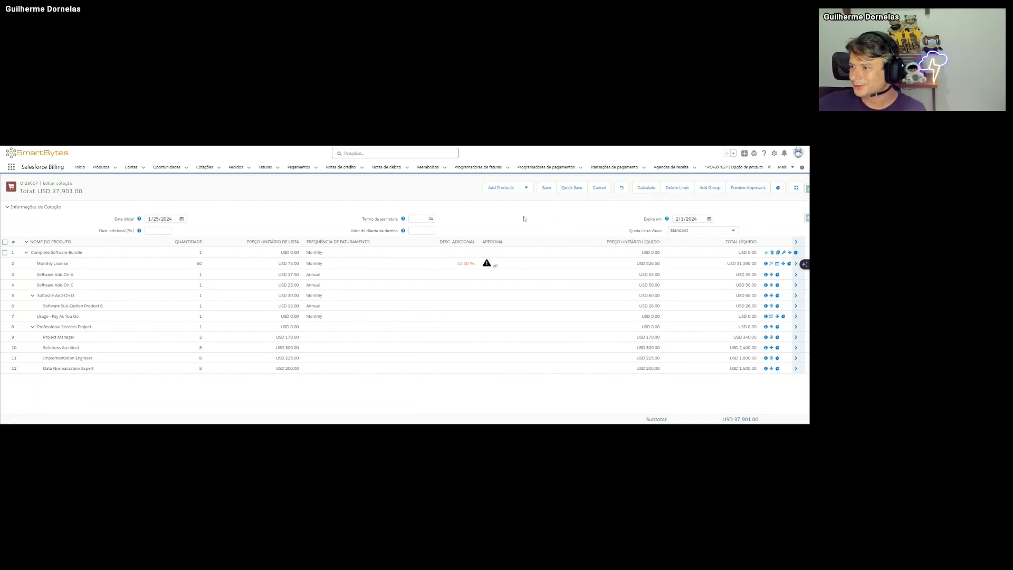
{"action": "left_click", "coordinate": [565, 190]}
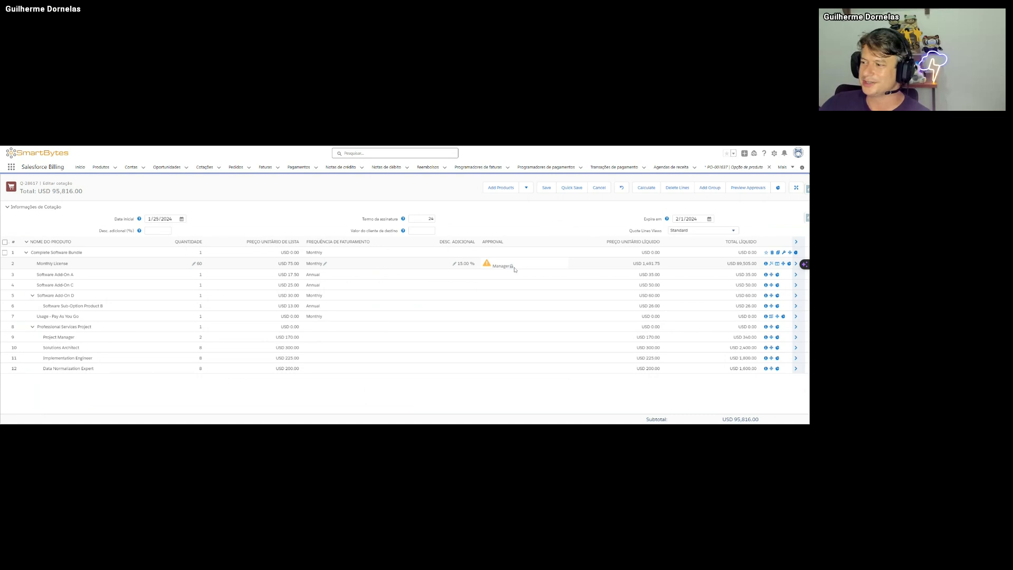
- View the Usage - Pay As You Go consumption schedule, then return to the quote line editor
{"action": "left_click", "coordinate": [771, 317]}
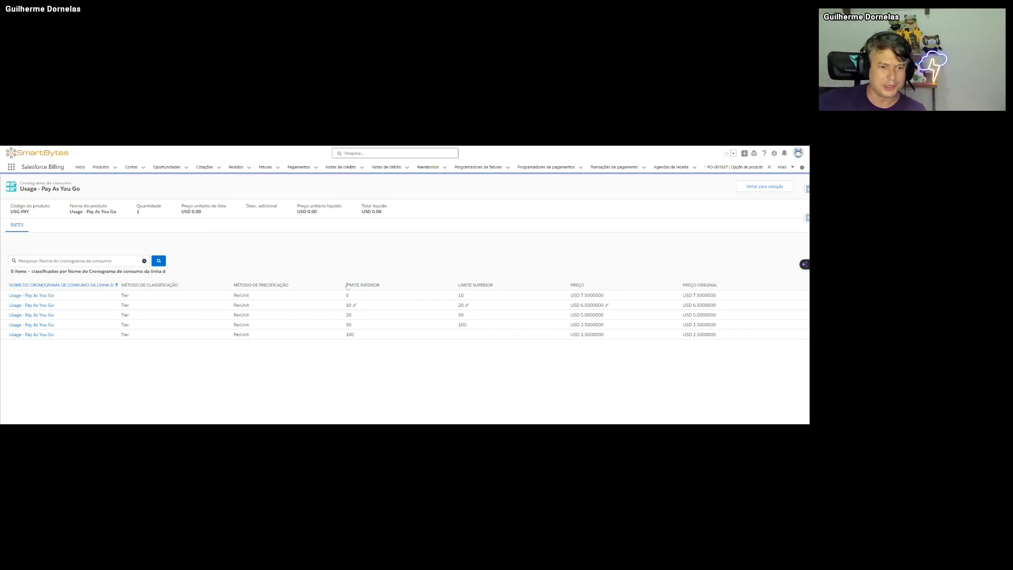
{"action": "left_click", "coordinate": [766, 187]}
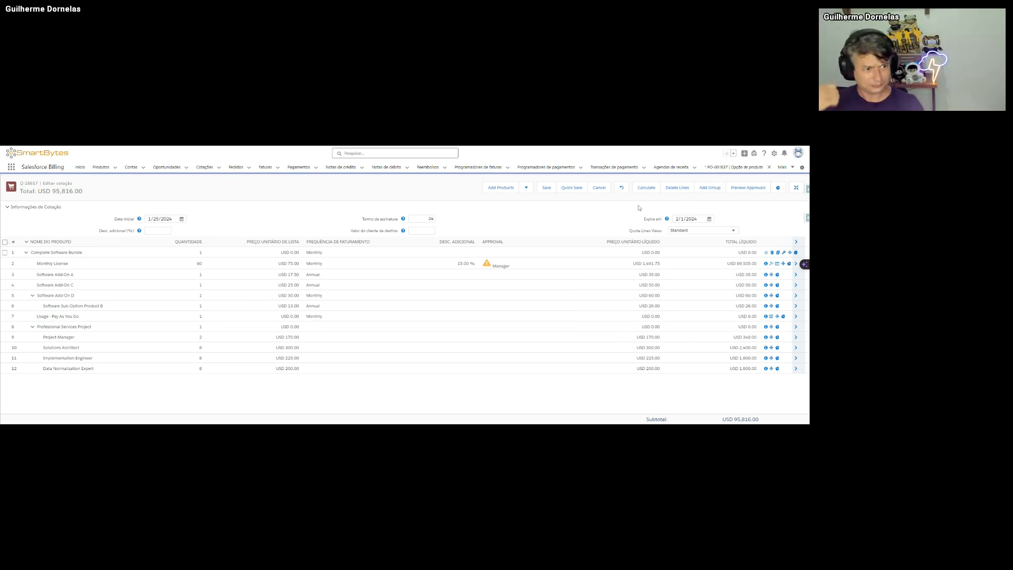
- Save quote Q-28617 and start a document using the Quote template instead of Proposal
{"action": "left_click", "coordinate": [546, 188]}
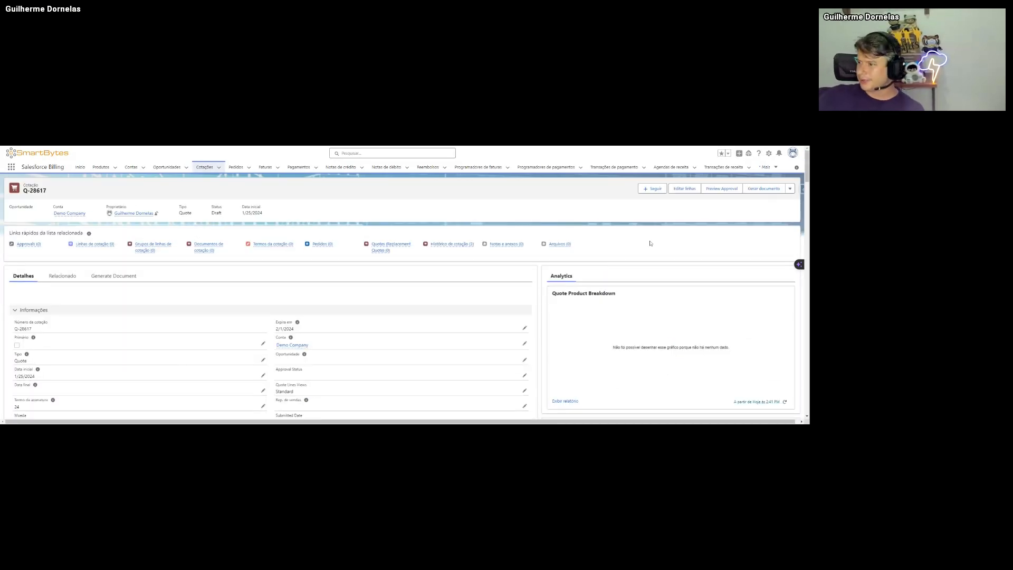
{"action": "left_click", "coordinate": [774, 188]}
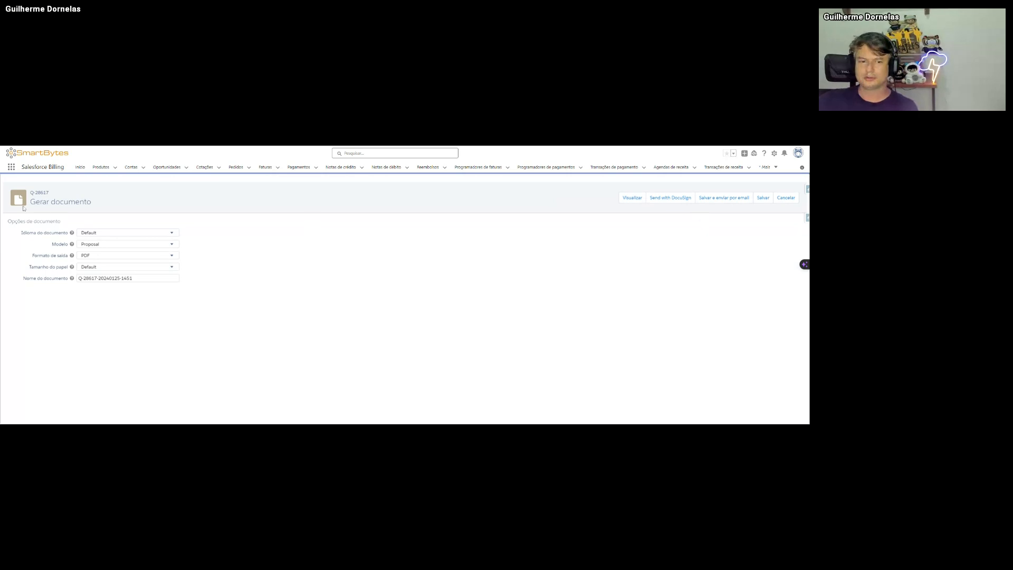
{"action": "left_click", "coordinate": [108, 247]}
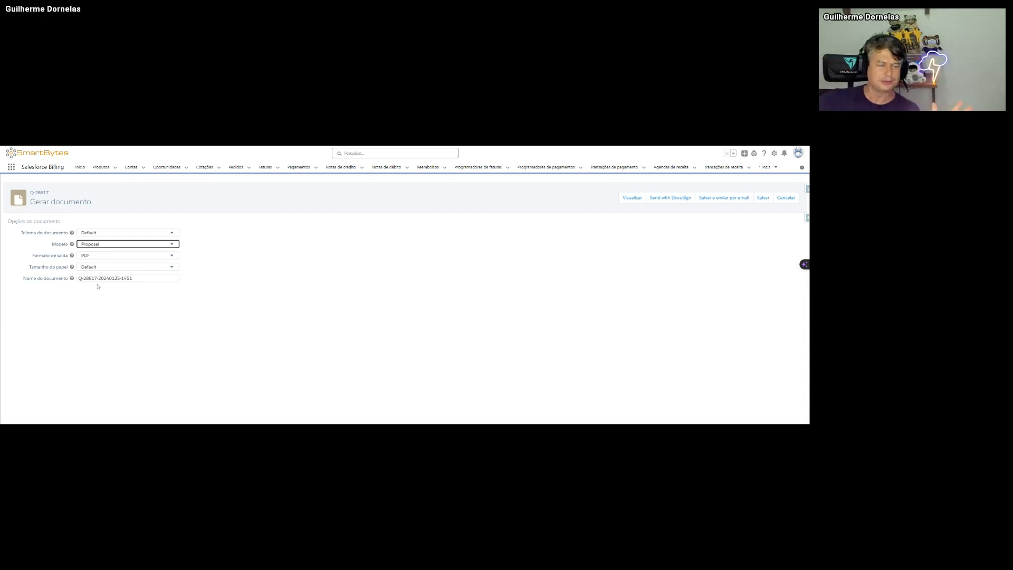
{"action": "key", "text": "Down"}
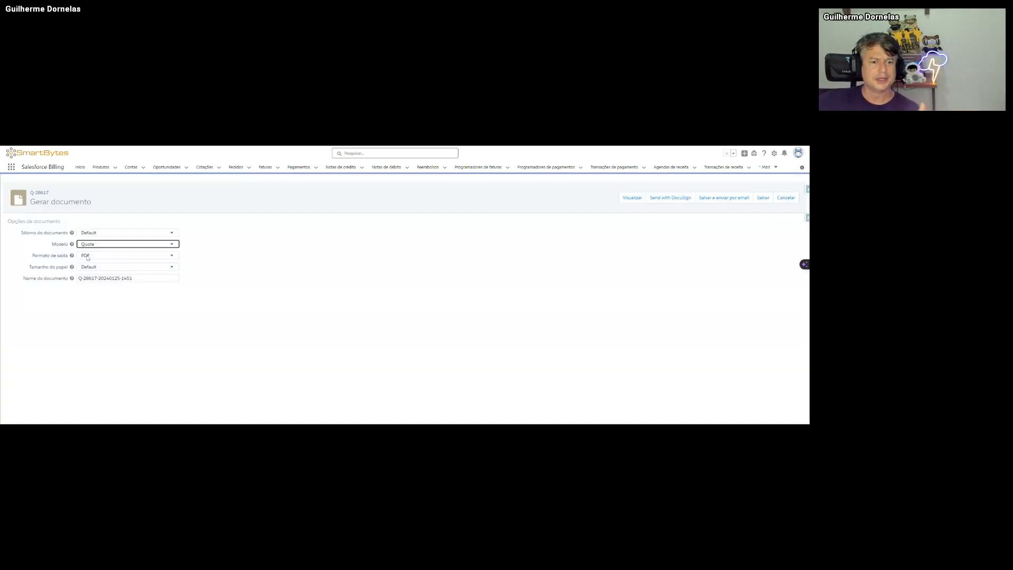
{"action": "left_click", "coordinate": [89, 257]}
- Keep the document's PDF output, Default paper size and Default language
{"action": "left_click", "coordinate": [248, 258]}
{"action": "left_click", "coordinate": [110, 268]}
{"action": "left_click", "coordinate": [95, 301]}
{"action": "left_click", "coordinate": [103, 232]}
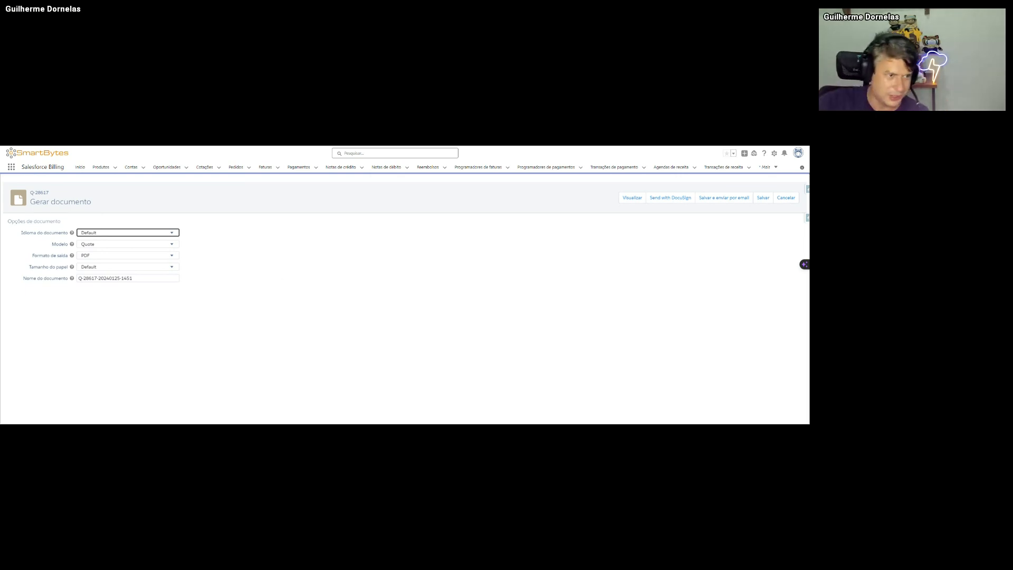
{"action": "left_click", "coordinate": [281, 274]}
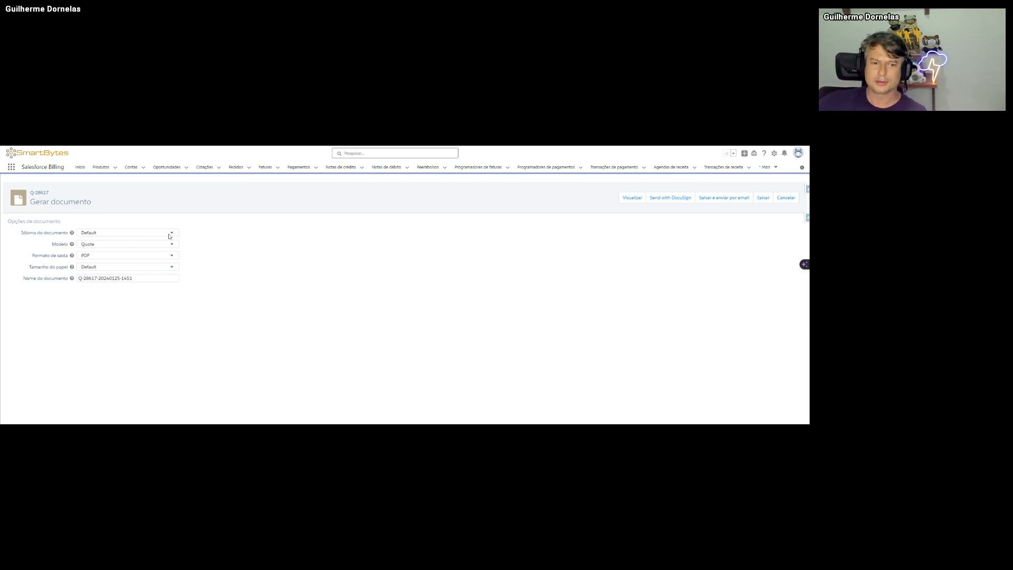
{"action": "left_click", "coordinate": [626, 200]}
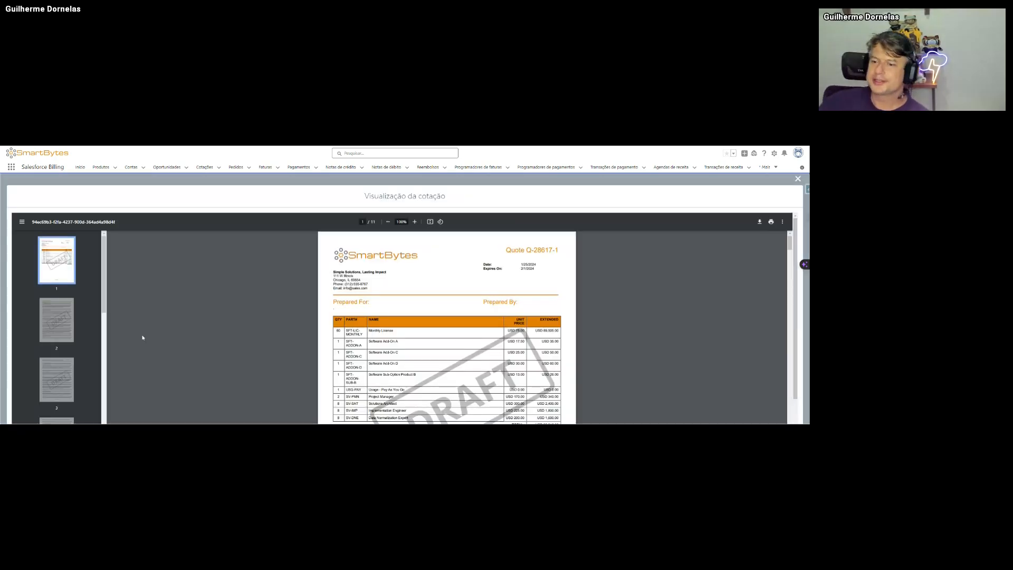
{"action": "scroll", "coordinate": [188, 340], "scroll_direction": "down", "scroll_amount": 2}
{"action": "scroll", "coordinate": [189, 341], "scroll_direction": "up", "scroll_amount": 1}
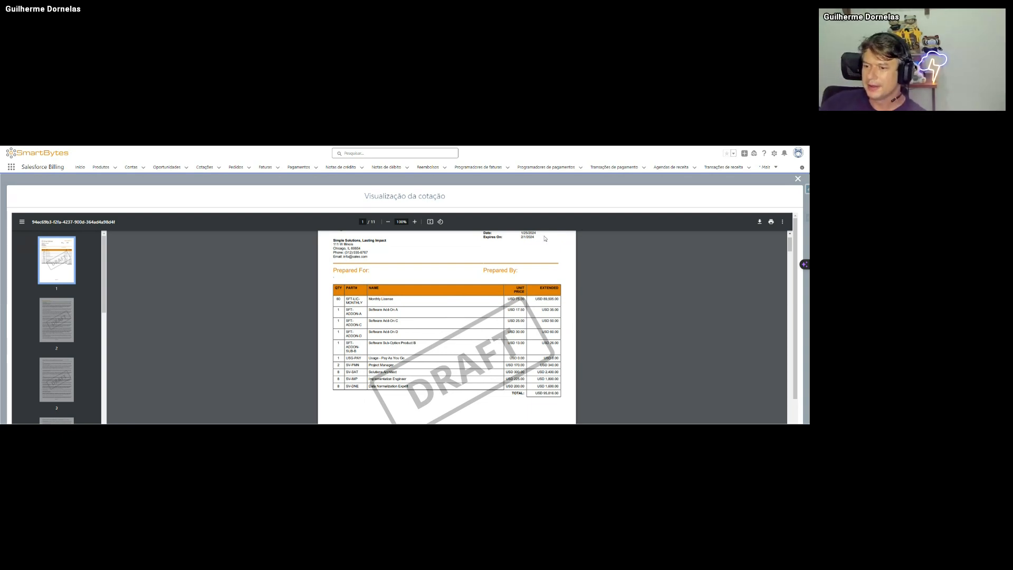
{"action": "scroll", "coordinate": [569, 307], "scroll_direction": "down", "scroll_amount": 1}
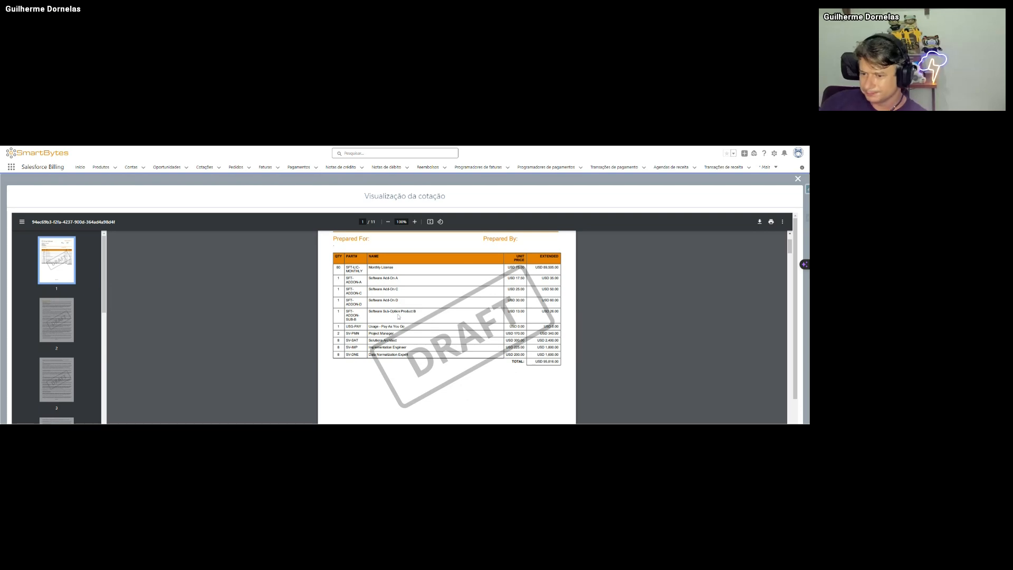
{"action": "scroll", "coordinate": [398, 317], "scroll_direction": "down", "scroll_amount": 10}
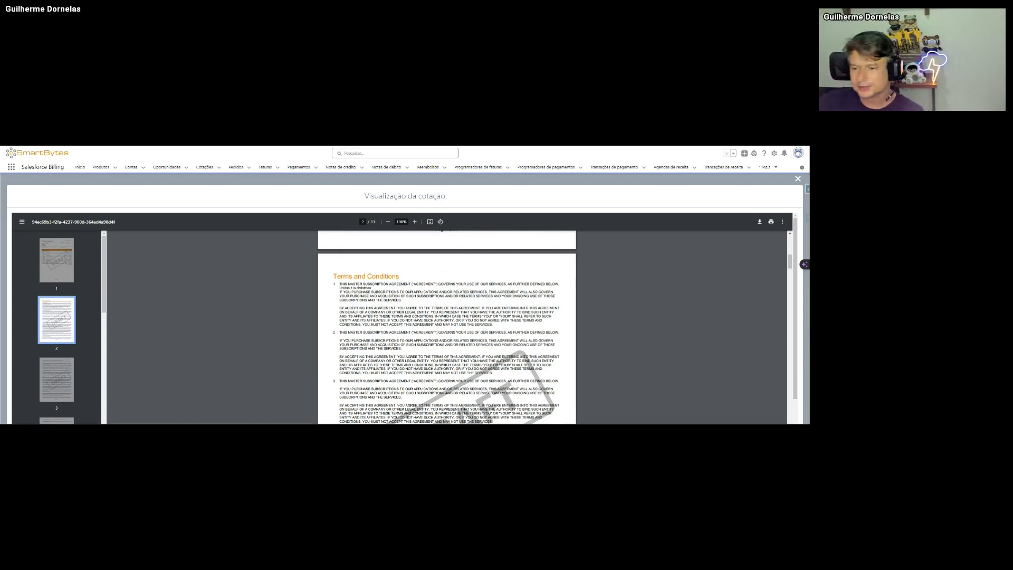
{"action": "scroll", "coordinate": [447, 327], "scroll_direction": "down", "scroll_amount": 20}
{"action": "scroll", "coordinate": [446, 327], "scroll_direction": "down", "scroll_amount": 20}
{"action": "scroll", "coordinate": [302, 259], "scroll_direction": "down", "scroll_amount": 15}
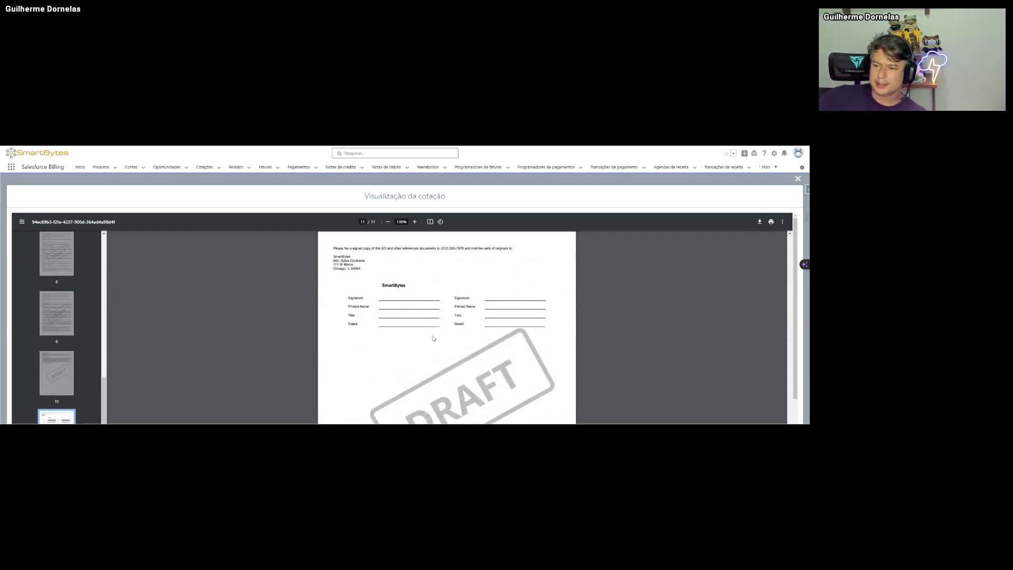
{"action": "scroll", "coordinate": [482, 349], "scroll_direction": "down", "scroll_amount": 5}
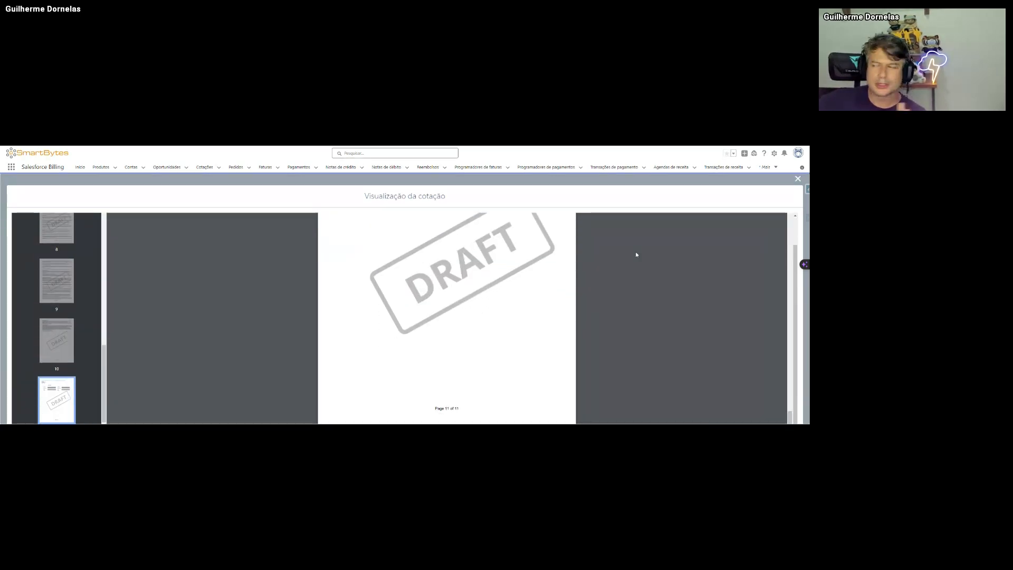
{"action": "left_click", "coordinate": [797, 179]}
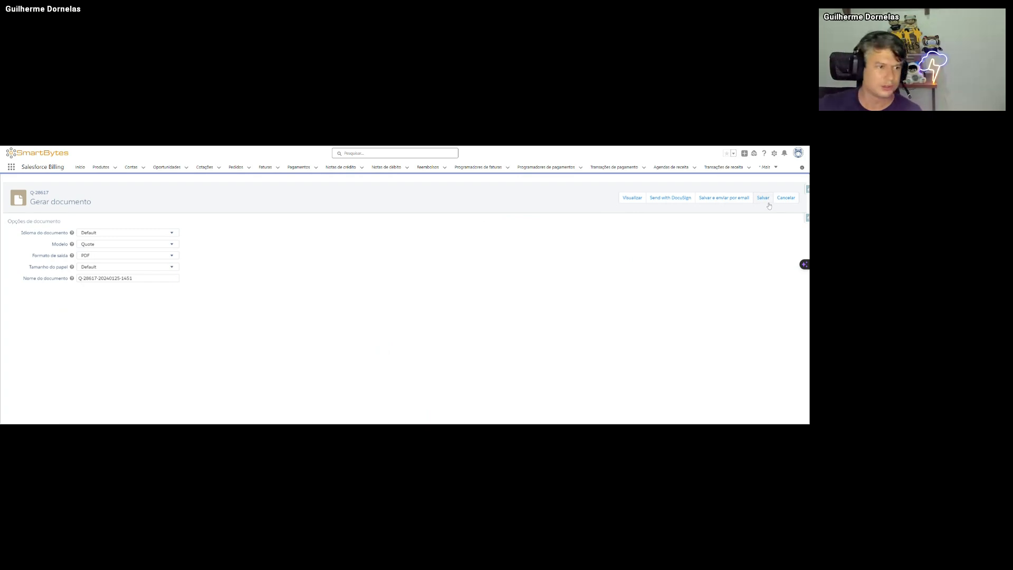
- Save the quote document, then set the Monthly License discount to 0 and save the lines
{"action": "left_click", "coordinate": [785, 197]}
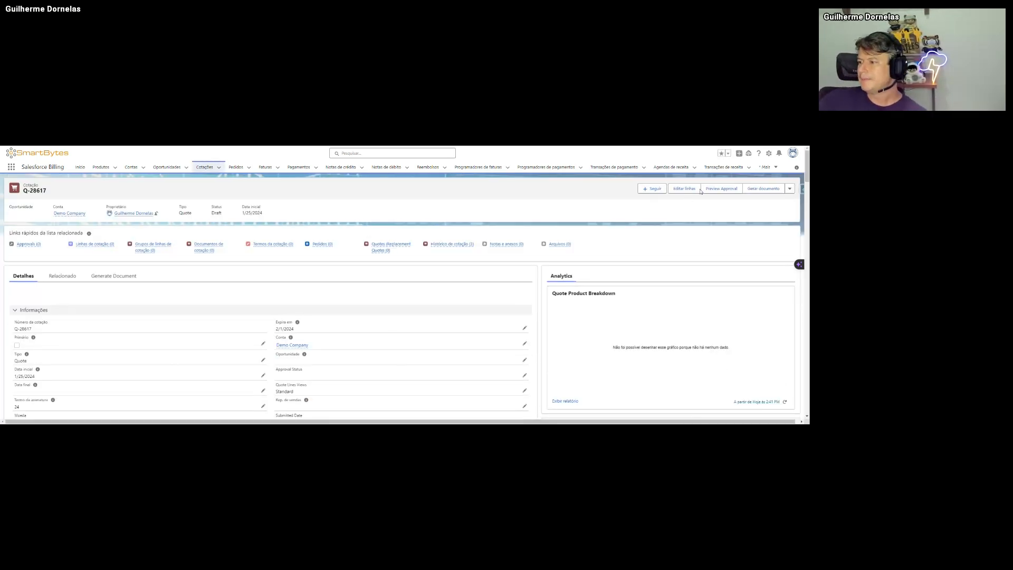
{"action": "left_click", "coordinate": [684, 191]}
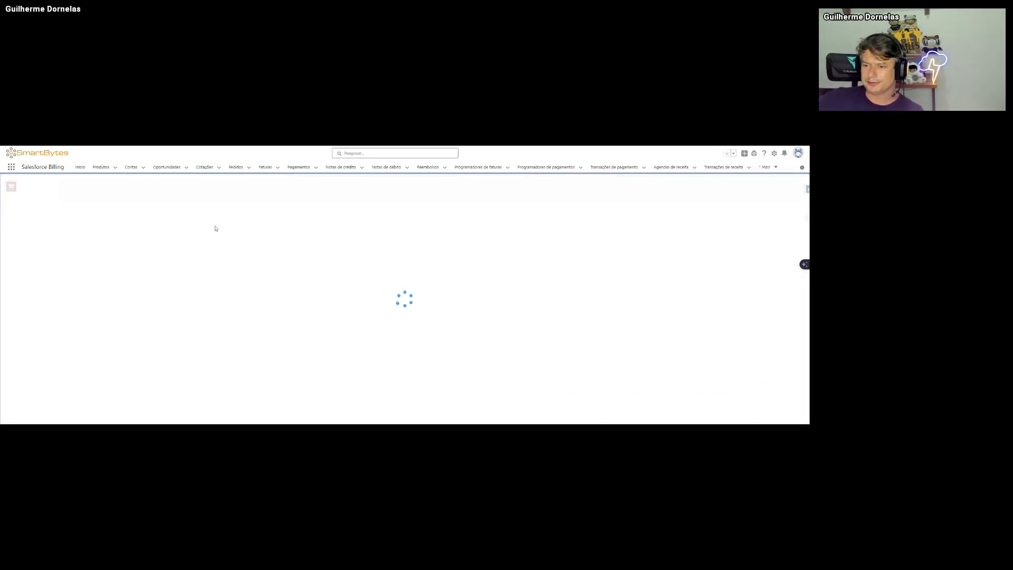
{"action": "left_click", "coordinate": [455, 267]}
{"action": "key", "text": "BackSpace"}
{"action": "left_click", "coordinate": [561, 212]}
{"action": "left_click", "coordinate": [570, 188]}
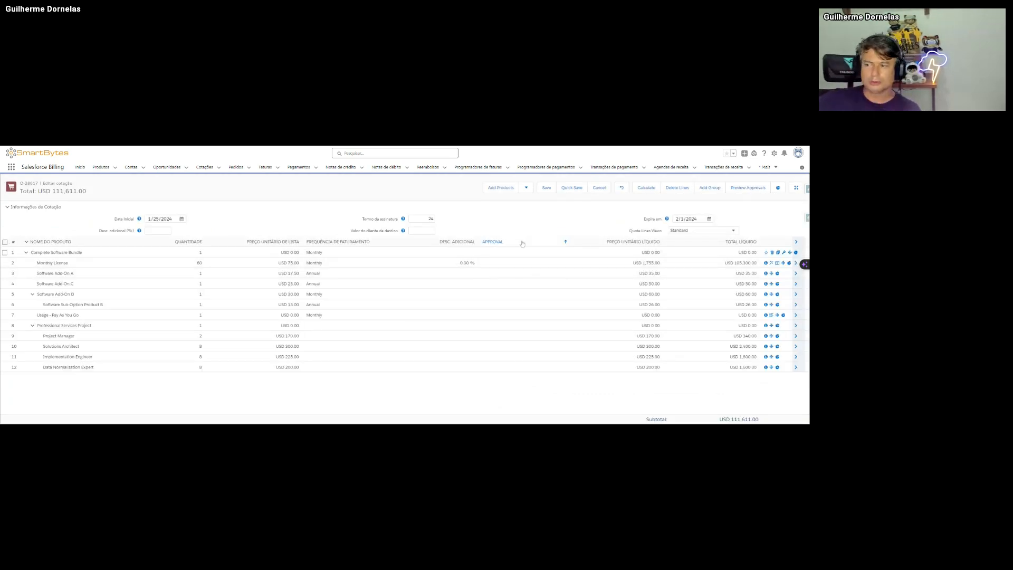
{"action": "left_click", "coordinate": [547, 191]}
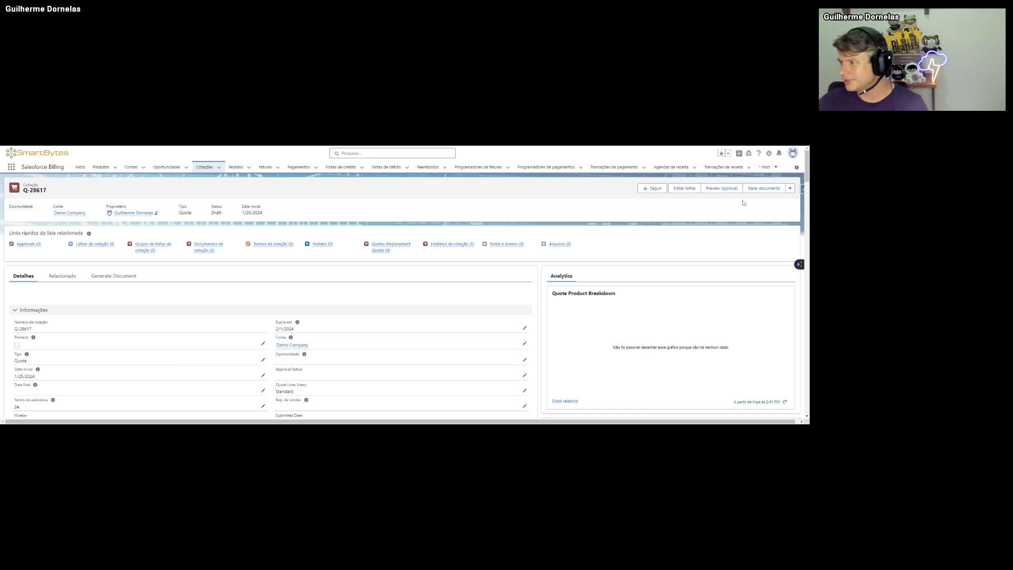
- Scroll through quote Q-28617's record page to review its Draft details
{"action": "scroll", "coordinate": [428, 298], "scroll_direction": "down", "scroll_amount": 2}
{"action": "scroll", "coordinate": [429, 294], "scroll_direction": "up", "scroll_amount": 2}
{"action": "scroll", "coordinate": [414, 345], "scroll_direction": "down", "scroll_amount": 10}
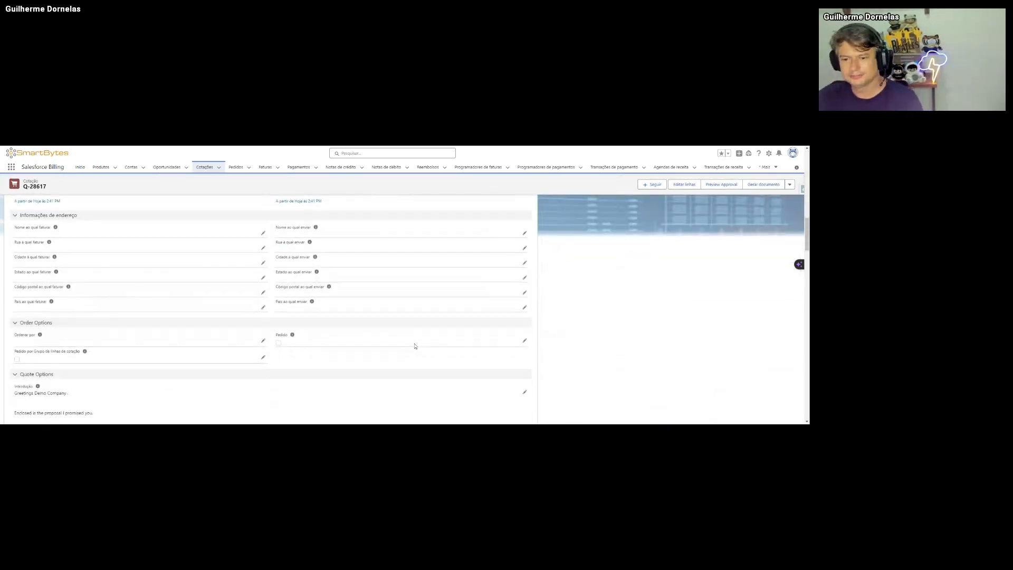
{"action": "scroll", "coordinate": [412, 349], "scroll_direction": "down", "scroll_amount": 10}
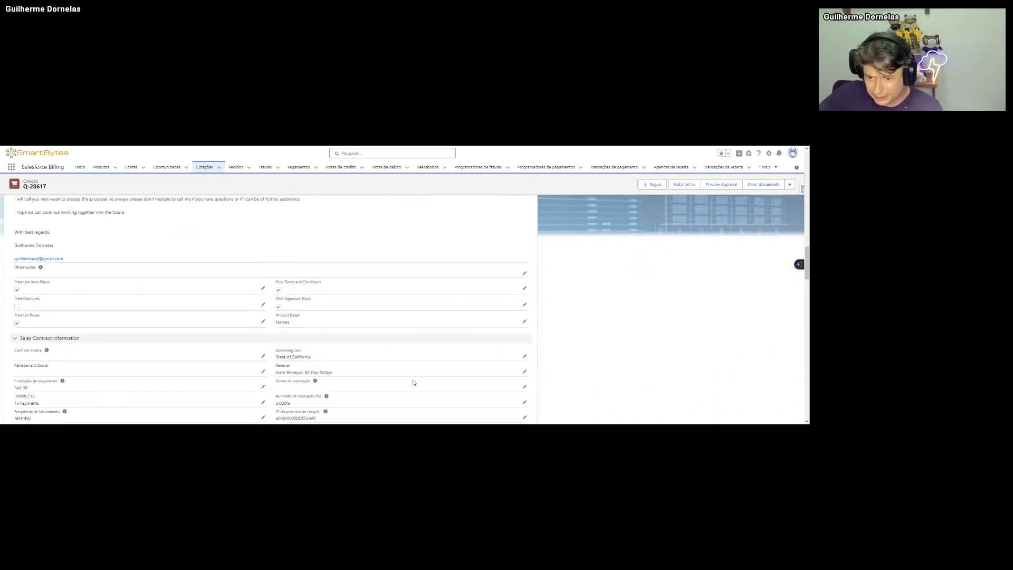
{"action": "scroll", "coordinate": [411, 353], "scroll_direction": "down", "scroll_amount": 10}
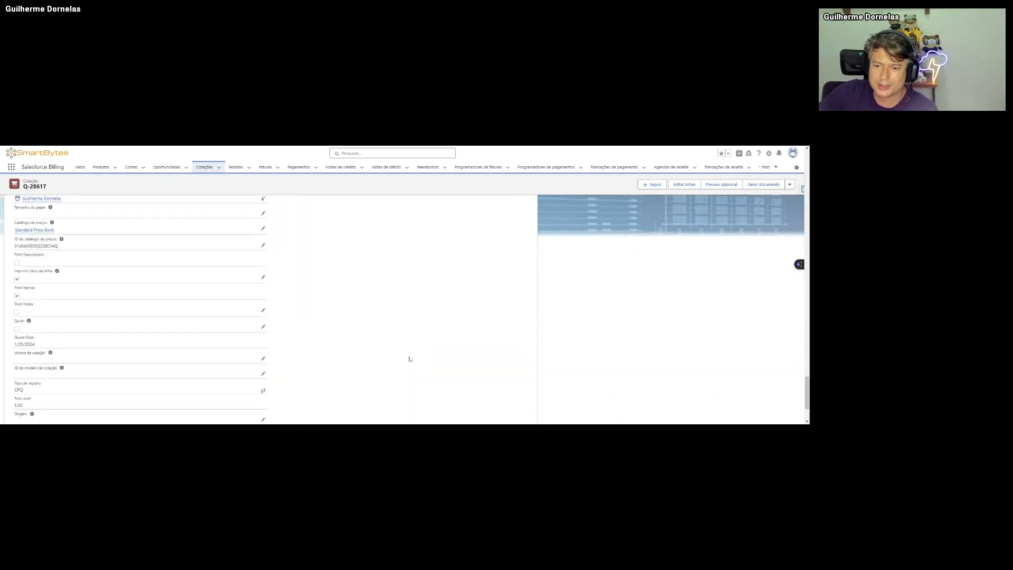
{"action": "scroll", "coordinate": [251, 319], "scroll_direction": "up", "scroll_amount": 10}
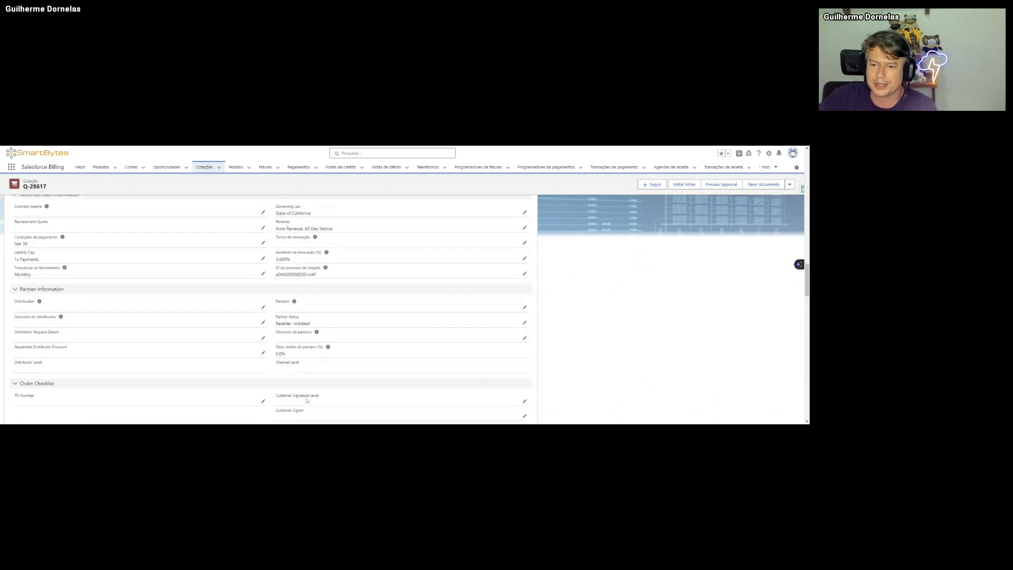
{"action": "scroll", "coordinate": [330, 368], "scroll_direction": "down", "scroll_amount": 5}
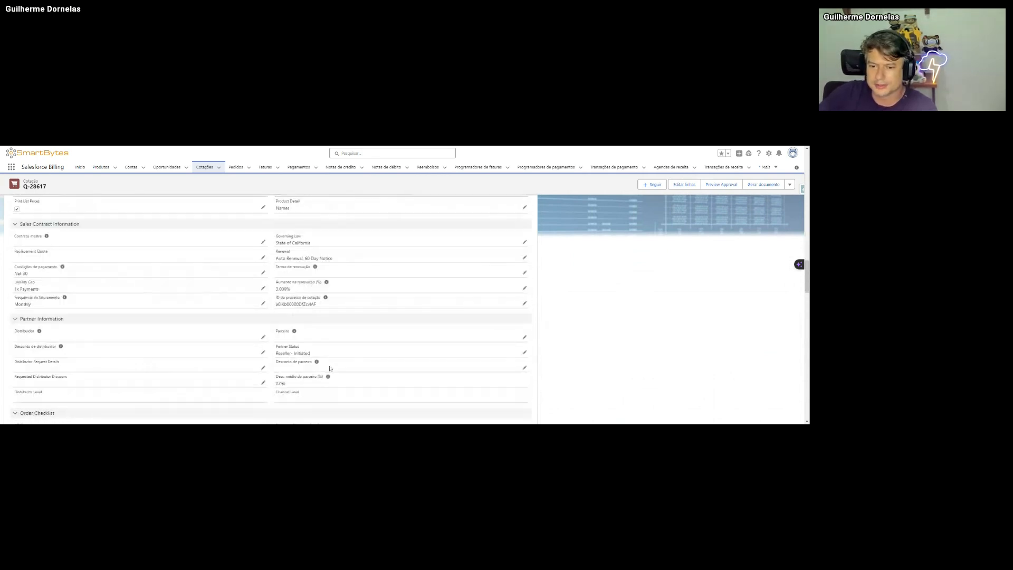
{"action": "scroll", "coordinate": [316, 345], "scroll_direction": "down", "scroll_amount": 5}
{"action": "scroll", "coordinate": [380, 357], "scroll_direction": "up", "scroll_amount": 10}
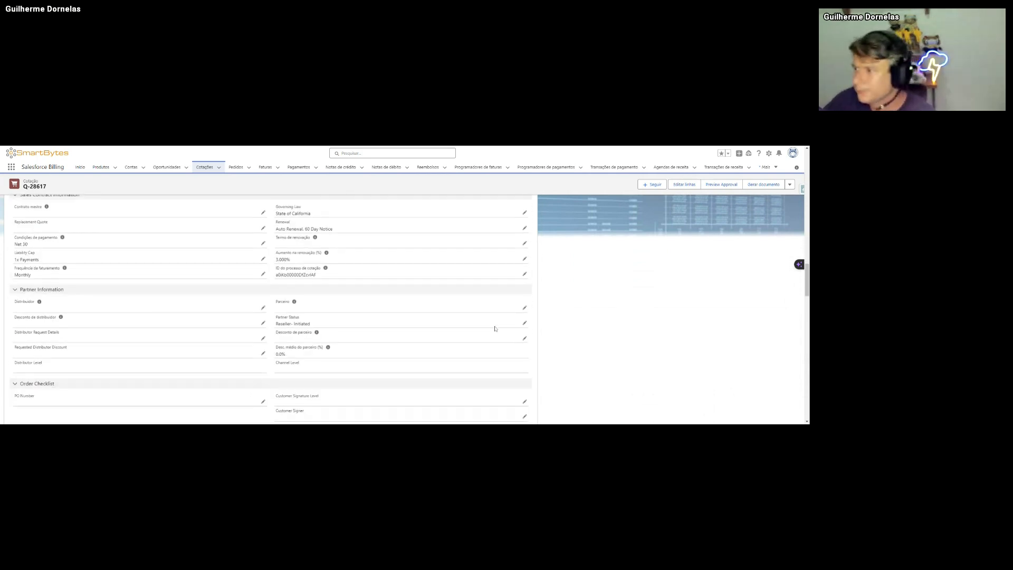
{"action": "scroll", "coordinate": [530, 327], "scroll_direction": "up", "scroll_amount": 10}
{"action": "scroll", "coordinate": [430, 296], "scroll_direction": "down", "scroll_amount": 3}
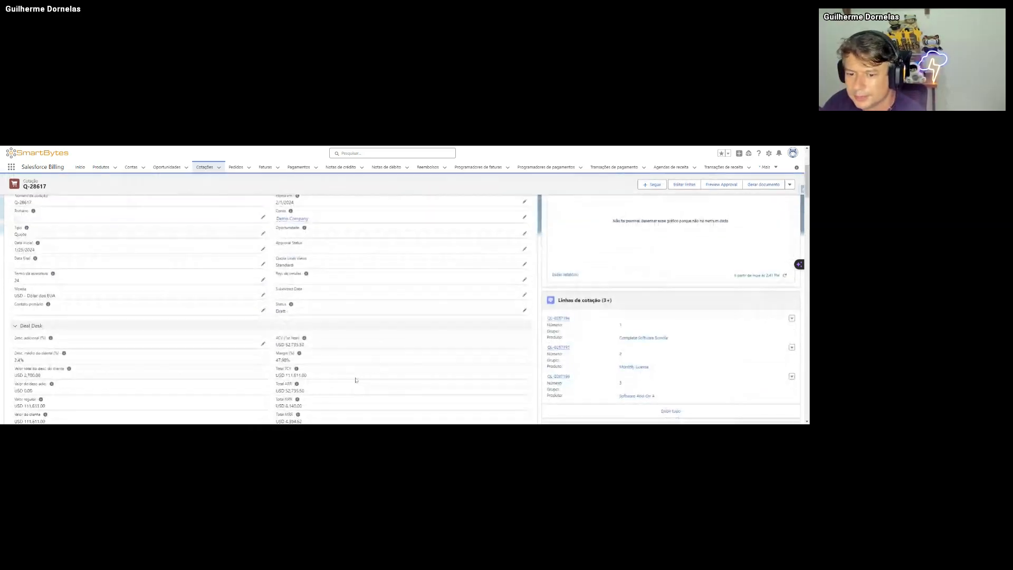
{"action": "scroll", "coordinate": [353, 227], "scroll_direction": "up", "scroll_amount": 3}
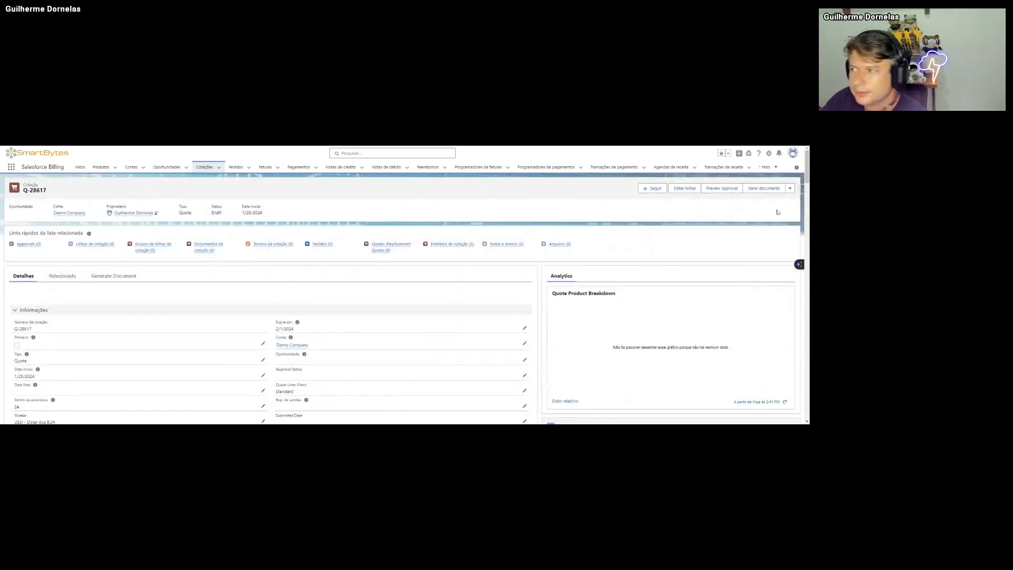
- Create an order from quote Q-28617 with Order Now and reload to see the related order
{"action": "left_click", "coordinate": [790, 189]}
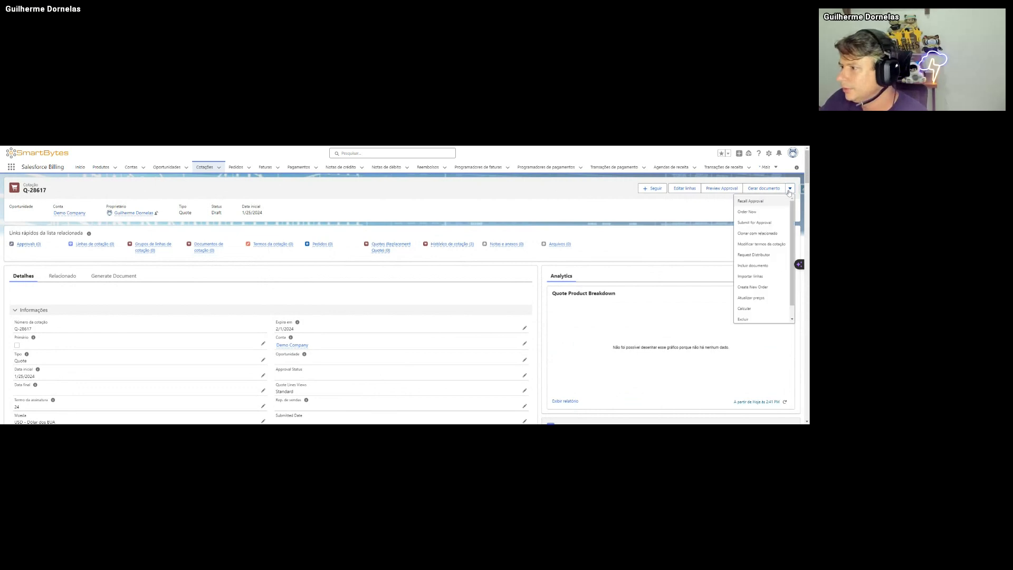
{"action": "left_click", "coordinate": [755, 213]}
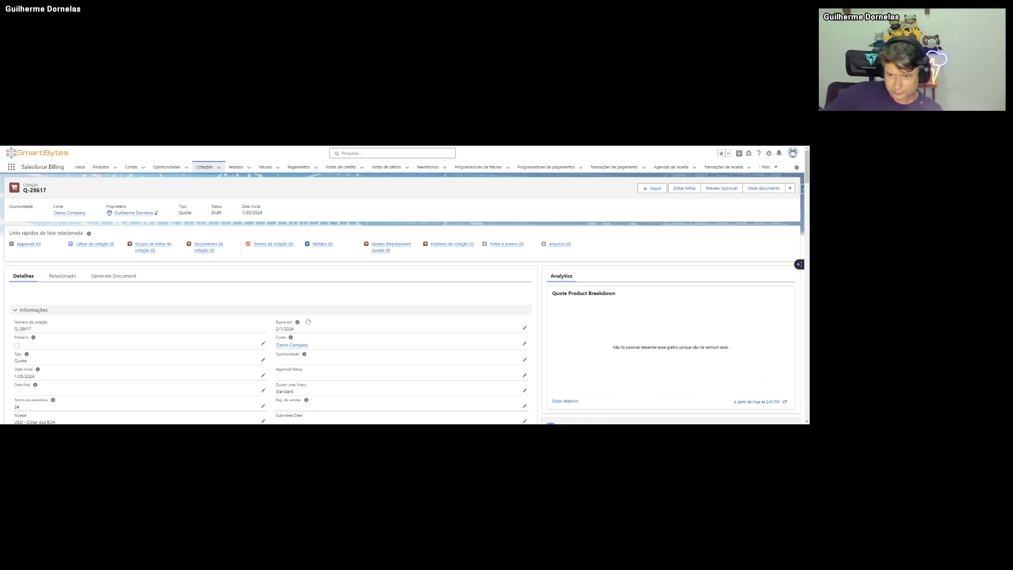
{"action": "left_click", "coordinate": [102, 145]}
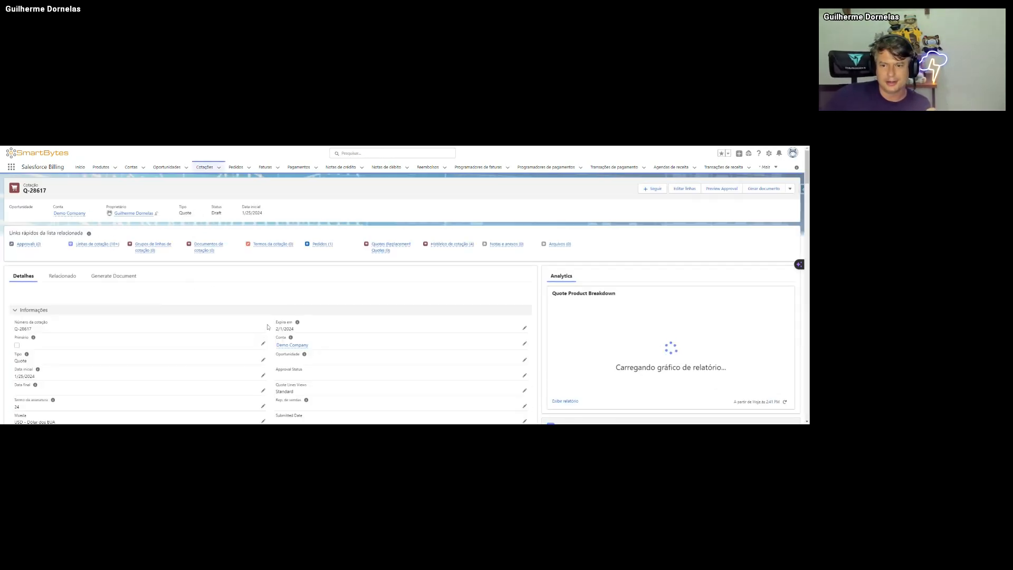
{"action": "mouse_move", "coordinate": [324, 245]}
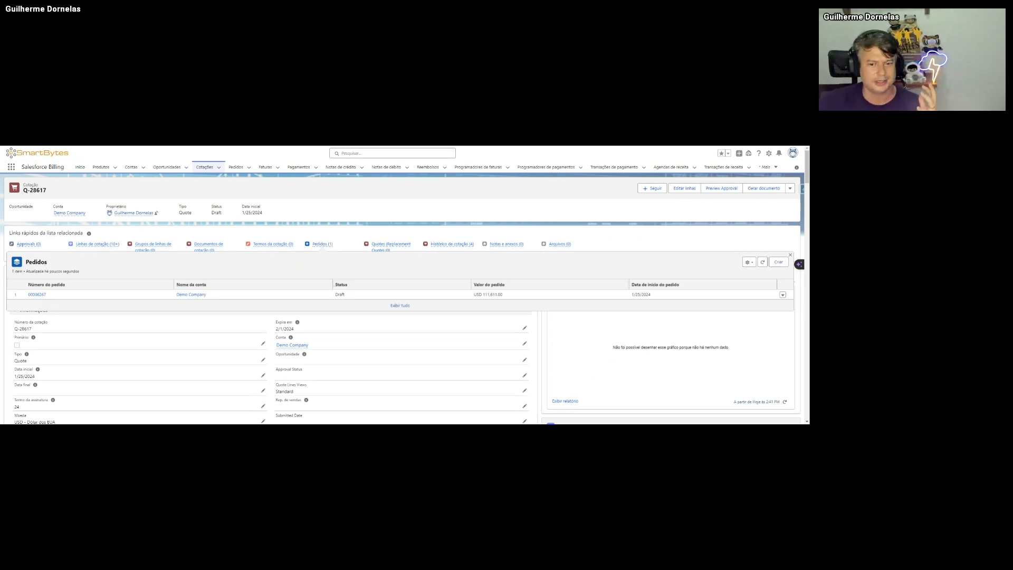
- Open order 00006267 from the quote's Pedidos preview
{"action": "left_click", "coordinate": [36, 294]}
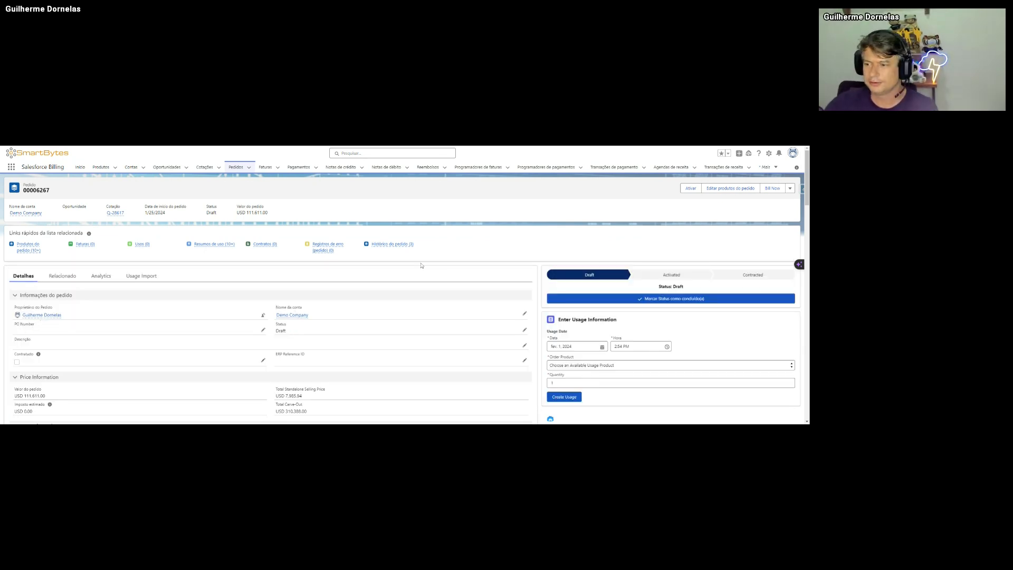
{"action": "mouse_move", "coordinate": [22, 250]}
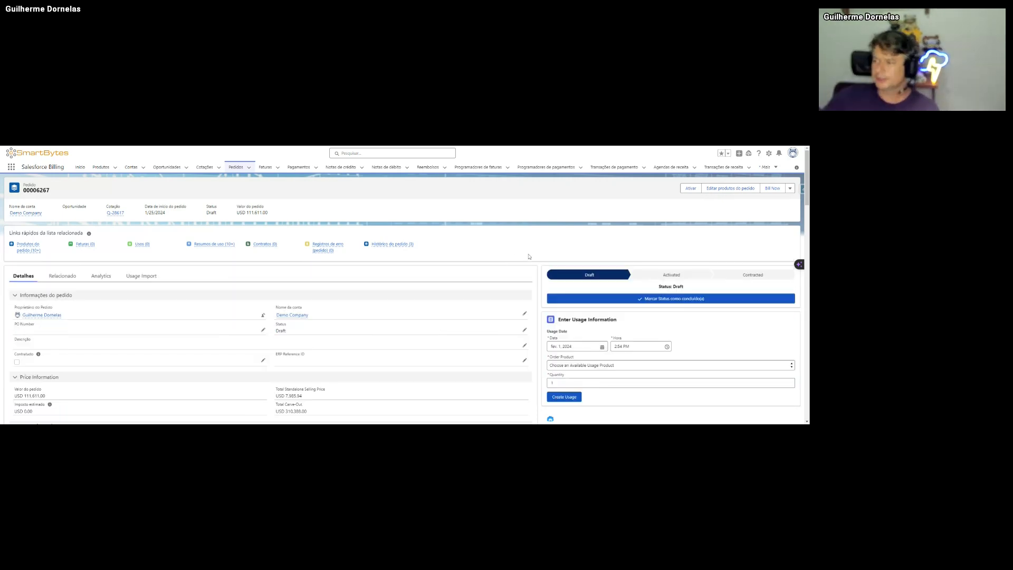
- Activate order 00006267 and mark Activated as its current status on the path
{"action": "left_click", "coordinate": [690, 187]}
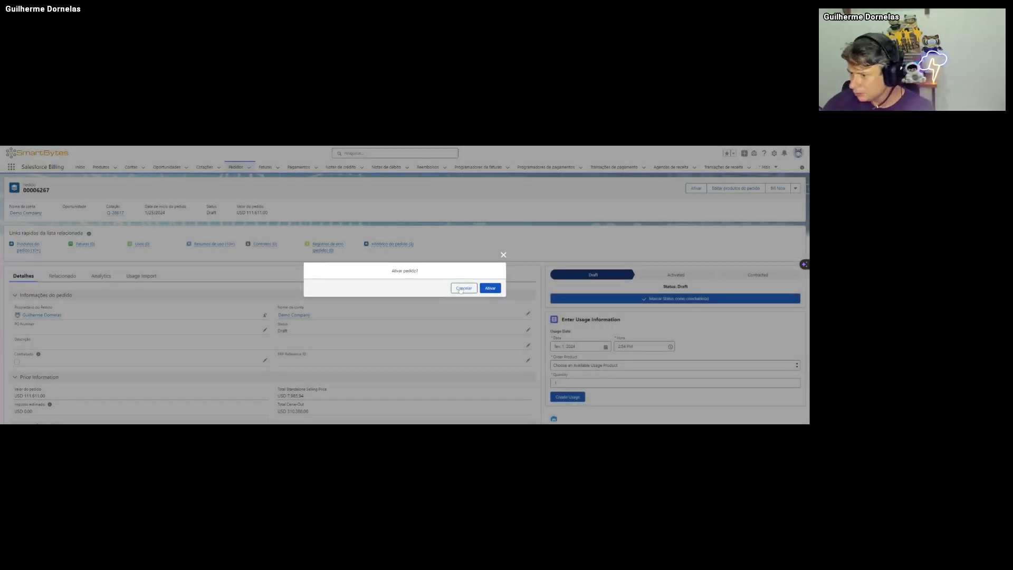
{"action": "left_click", "coordinate": [489, 288]}
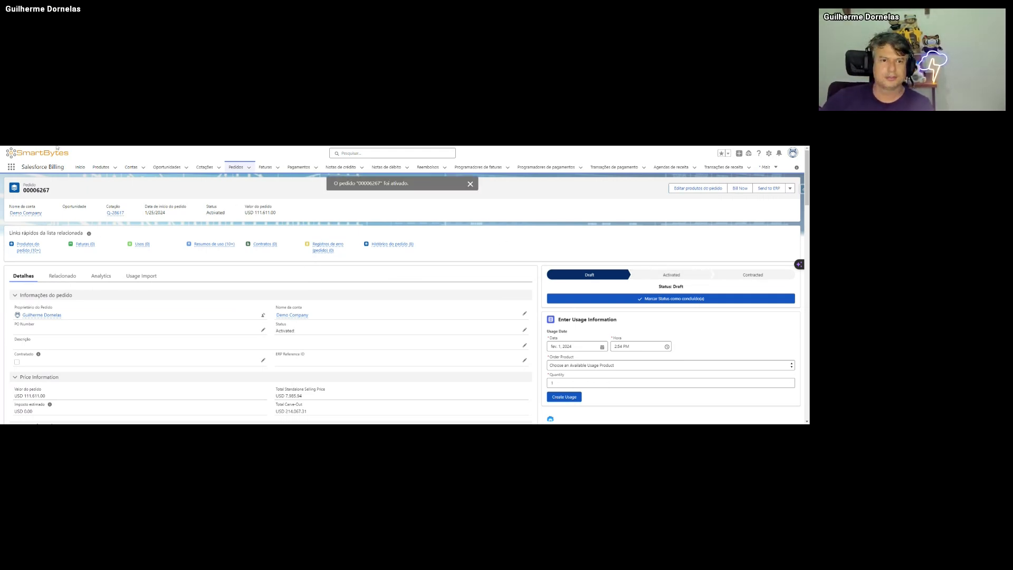
{"action": "key", "text": "F5"}
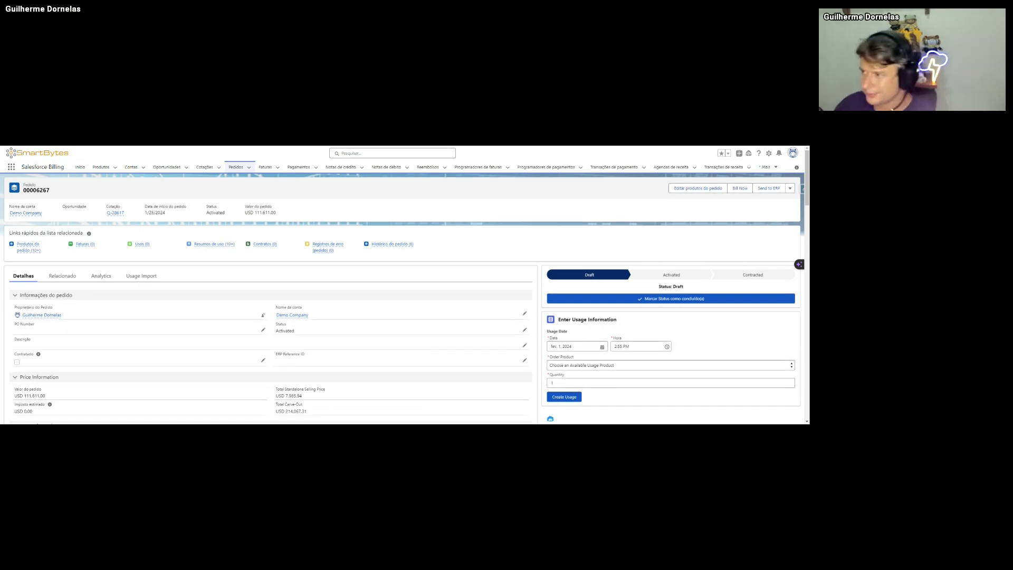
{"action": "left_click", "coordinate": [654, 276]}
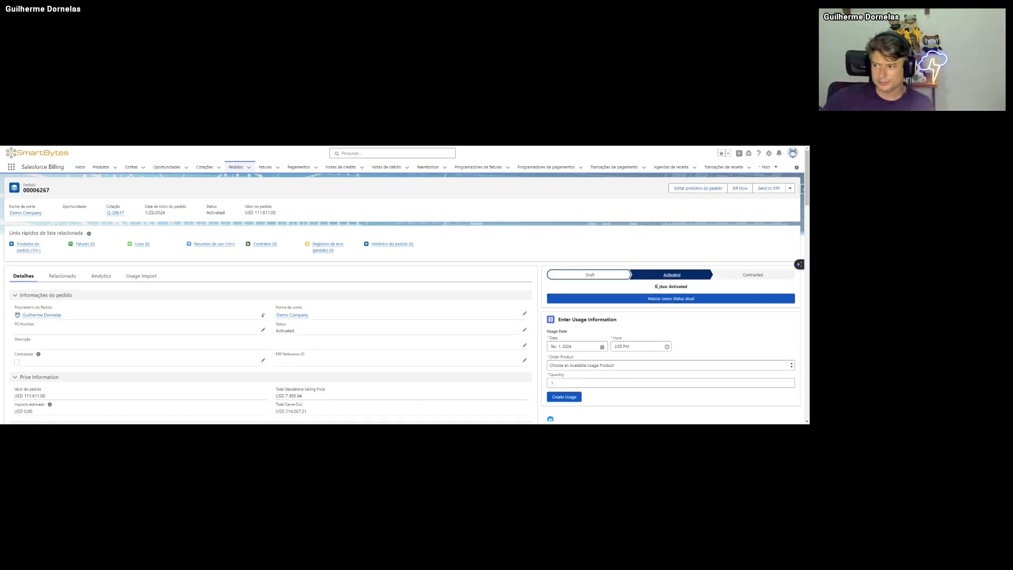
{"action": "left_click", "coordinate": [659, 298]}
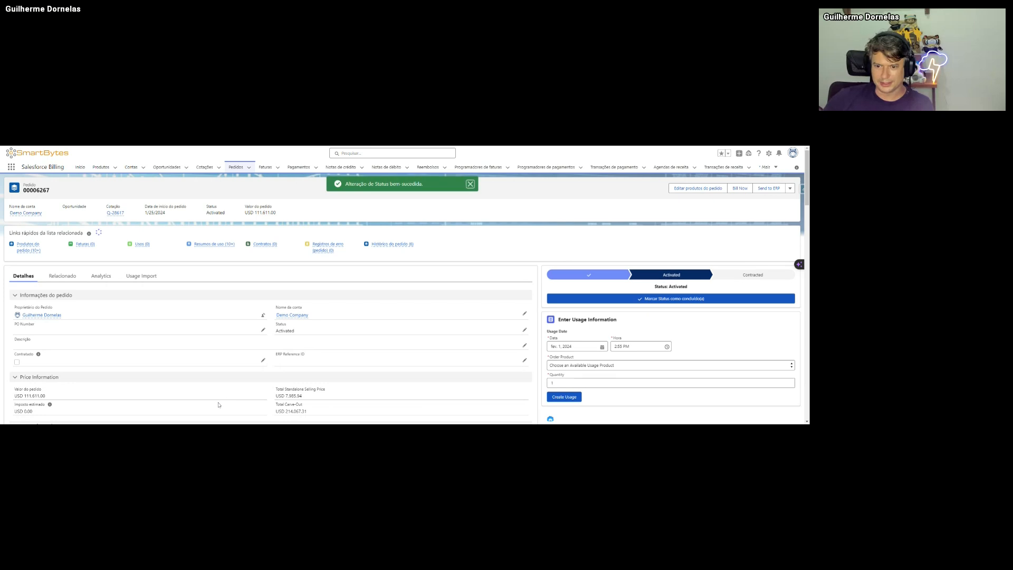
{"action": "scroll", "coordinate": [88, 339], "scroll_direction": "down", "scroll_amount": 2}
{"action": "scroll", "coordinate": [87, 339], "scroll_direction": "down", "scroll_amount": 2}
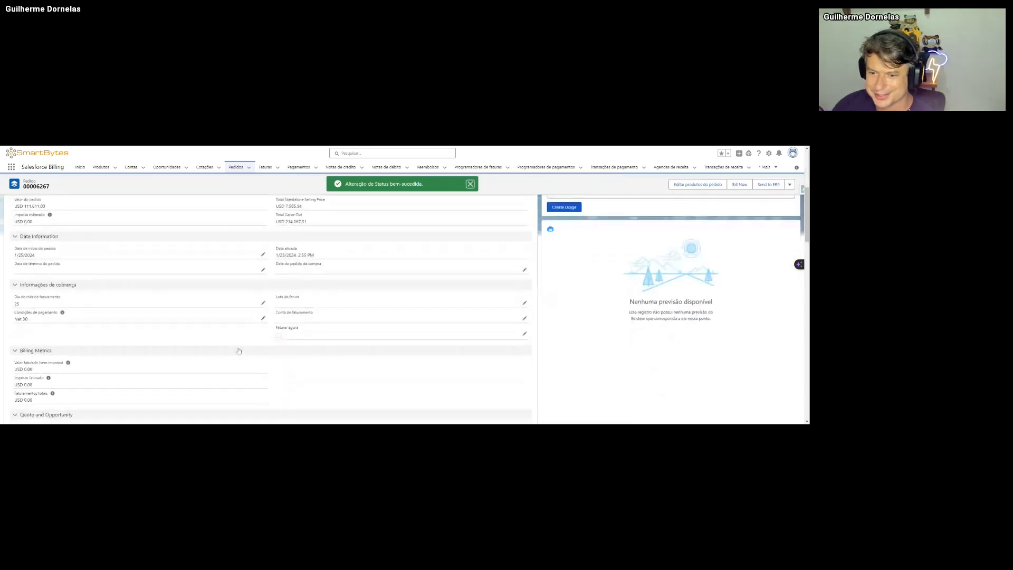
- Run Bill Now on order 00006267 and reload to confirm one invoice appears
{"action": "scroll", "coordinate": [241, 343], "scroll_direction": "up", "scroll_amount": 4}
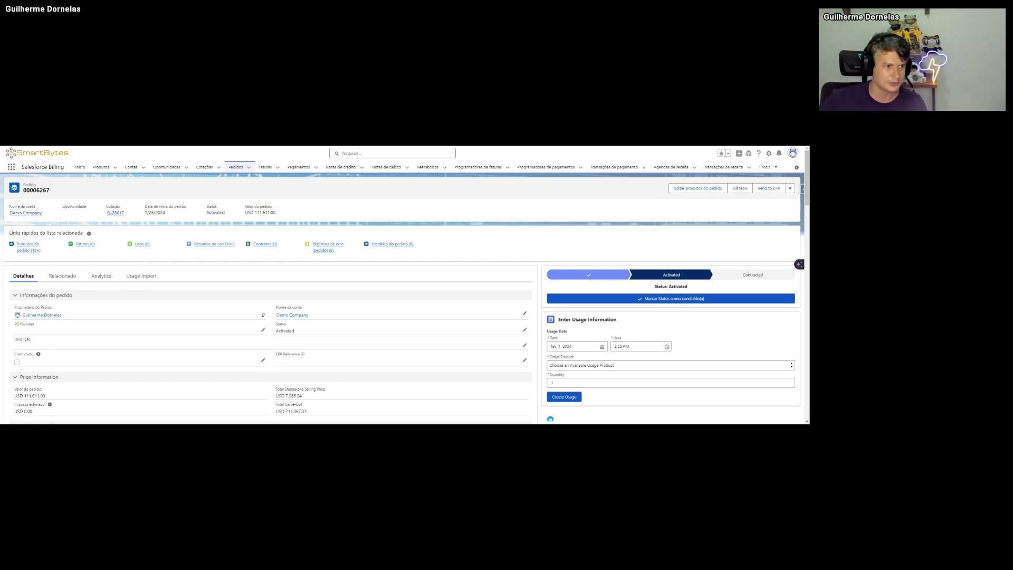
{"action": "left_click", "coordinate": [739, 188]}
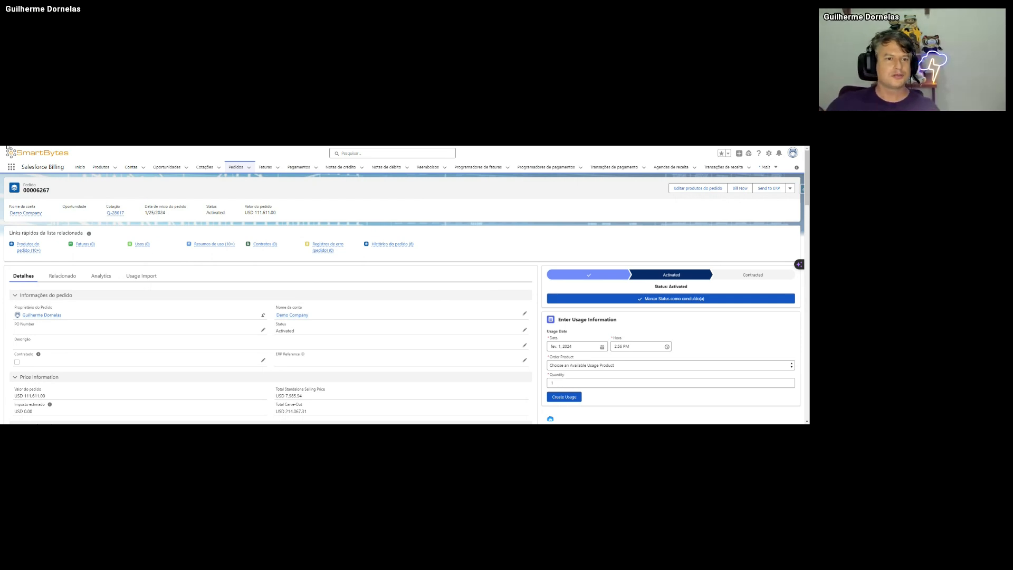
{"action": "key", "text": "F5"}
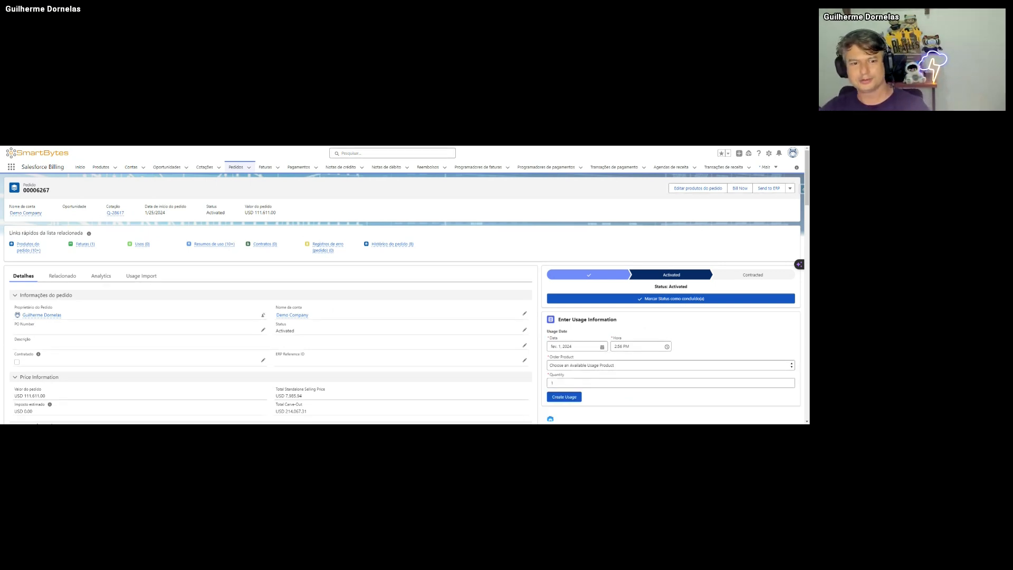
- Open draft invoice INV-3645 (USD 10,585.50, Demo Company) from the Faturas preview and review it
{"action": "mouse_move", "coordinate": [87, 246]}
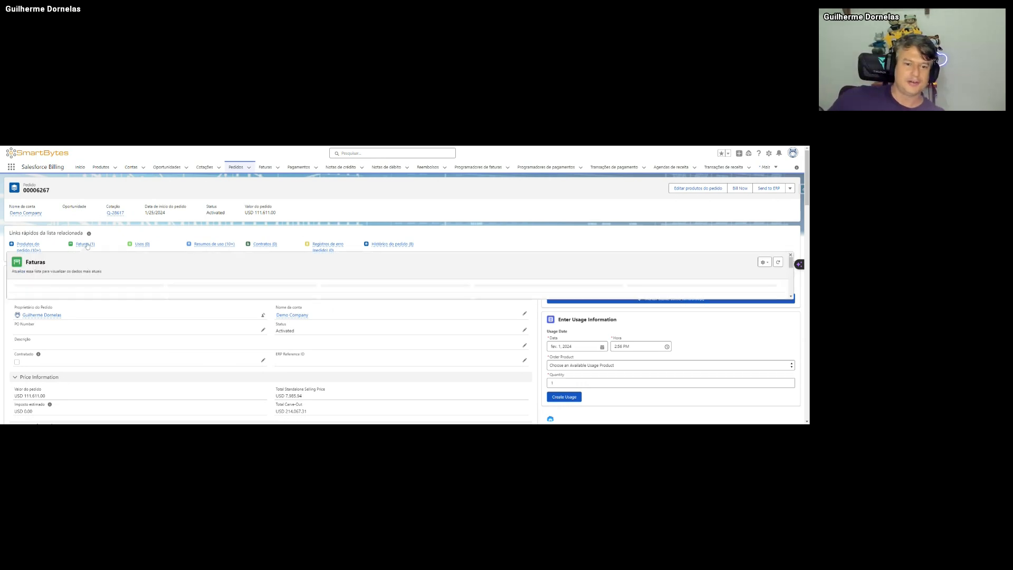
{"action": "left_click", "coordinate": [40, 298]}
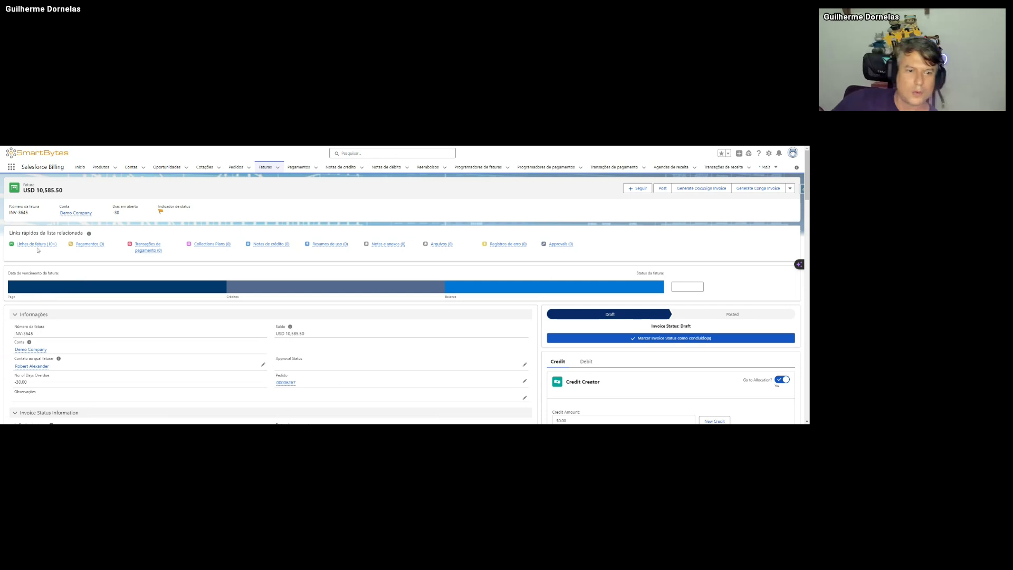
{"action": "mouse_move", "coordinate": [35, 246]}
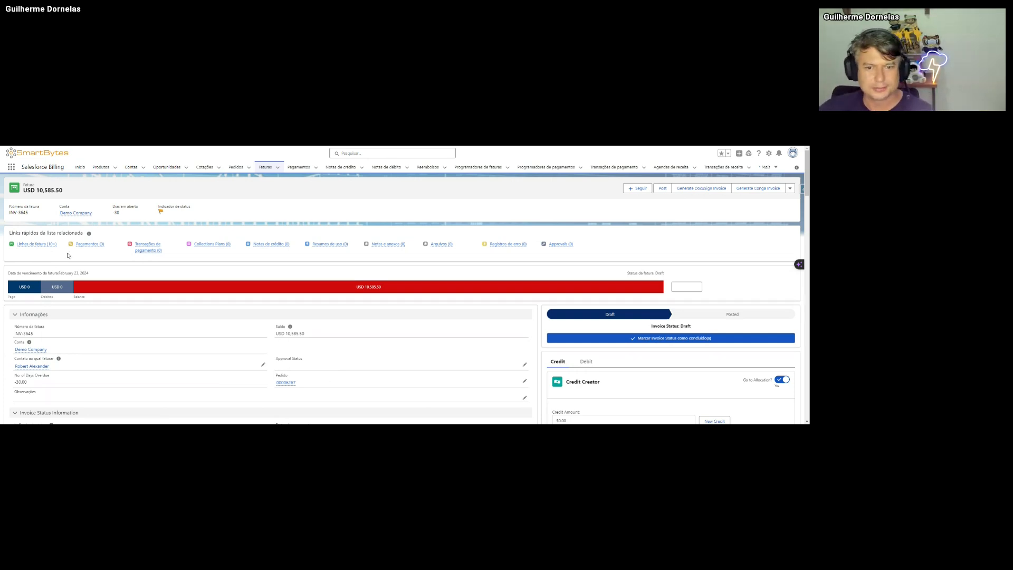
{"action": "scroll", "coordinate": [658, 311], "scroll_direction": "down", "scroll_amount": 2}
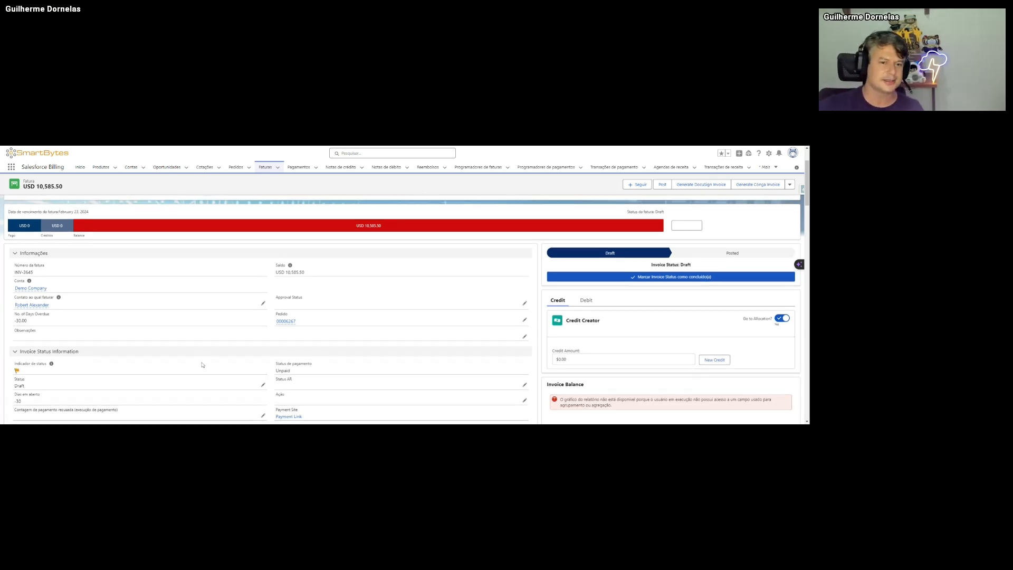
{"action": "scroll", "coordinate": [82, 348], "scroll_direction": "up", "scroll_amount": 2}
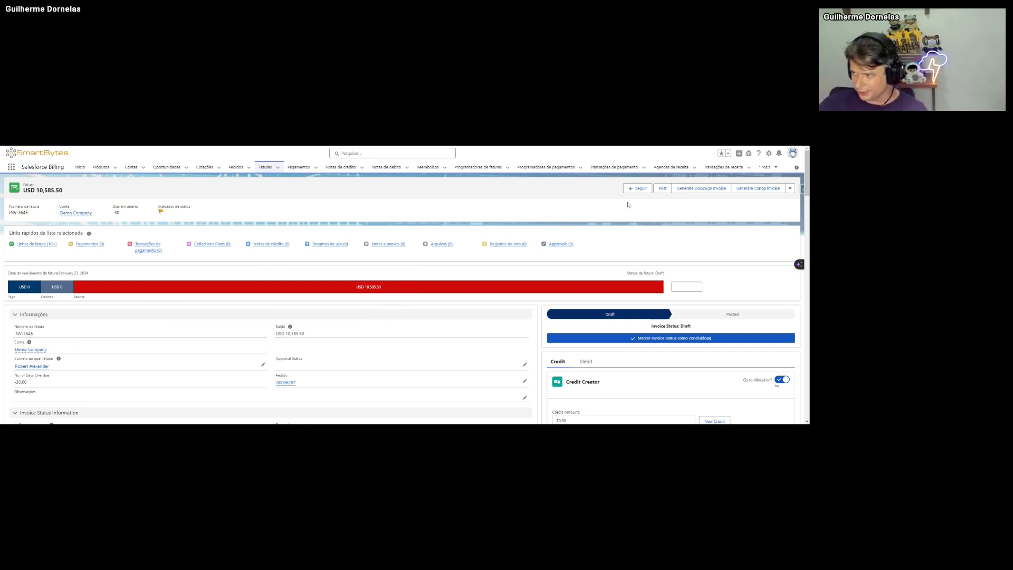
- Post the draft invoice INV-3645 and reload the record to check it
{"action": "left_click", "coordinate": [659, 190]}
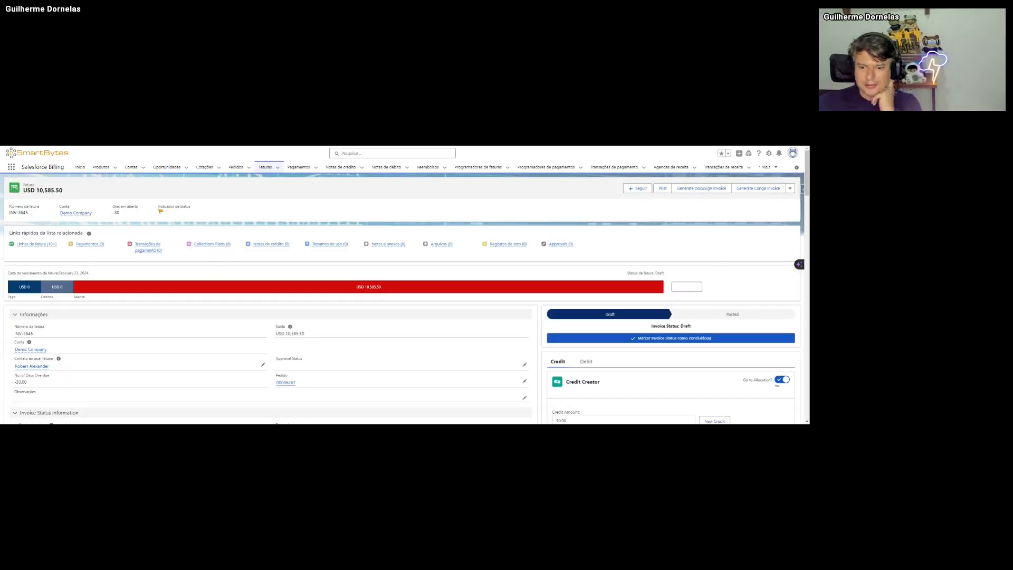
{"action": "scroll", "coordinate": [476, 273], "scroll_direction": "down", "scroll_amount": 3}
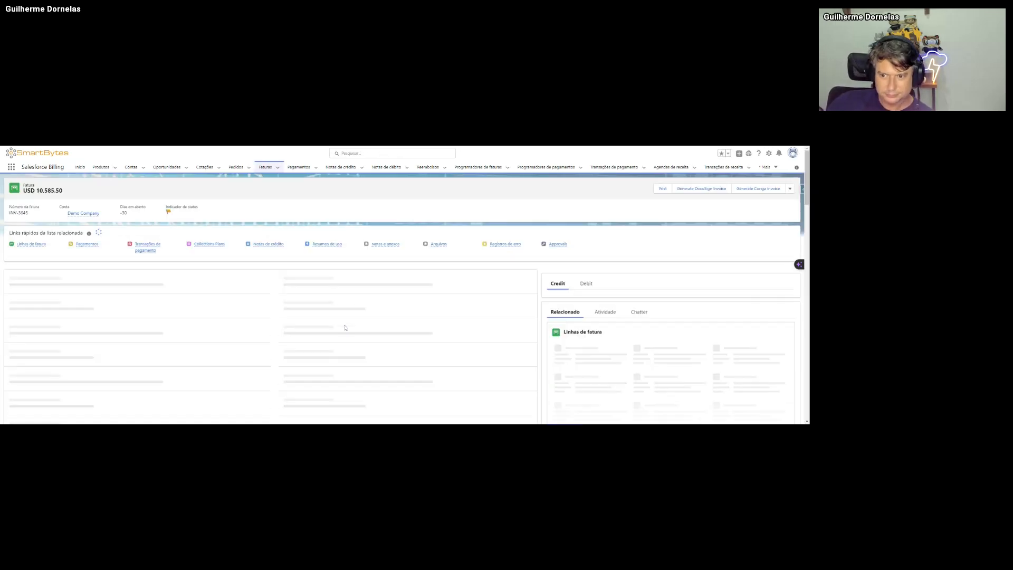
{"action": "scroll", "coordinate": [343, 328], "scroll_direction": "down", "scroll_amount": 2}
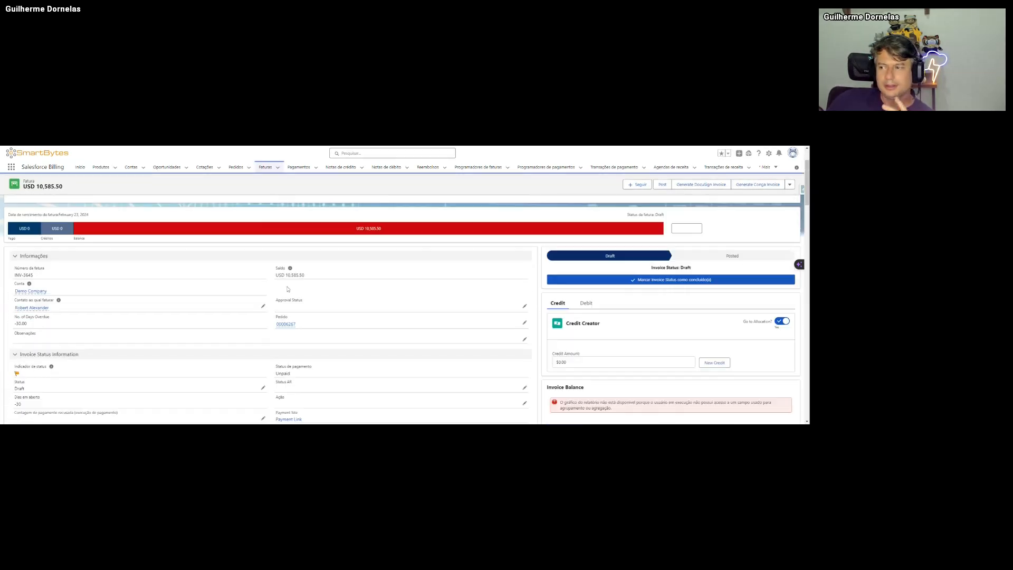
{"action": "scroll", "coordinate": [414, 310], "scroll_direction": "up", "scroll_amount": 3}
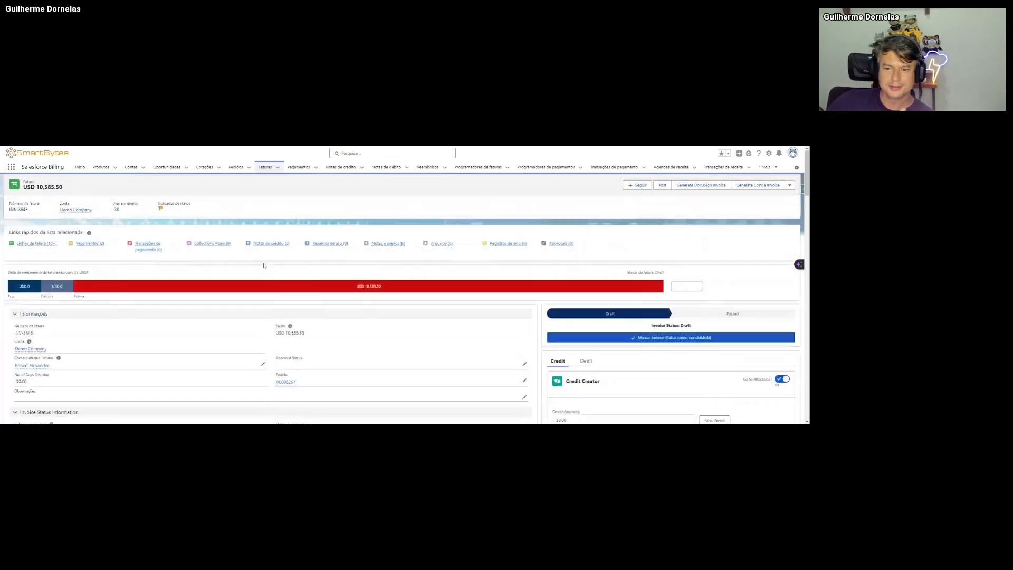
{"action": "key", "text": "F5"}
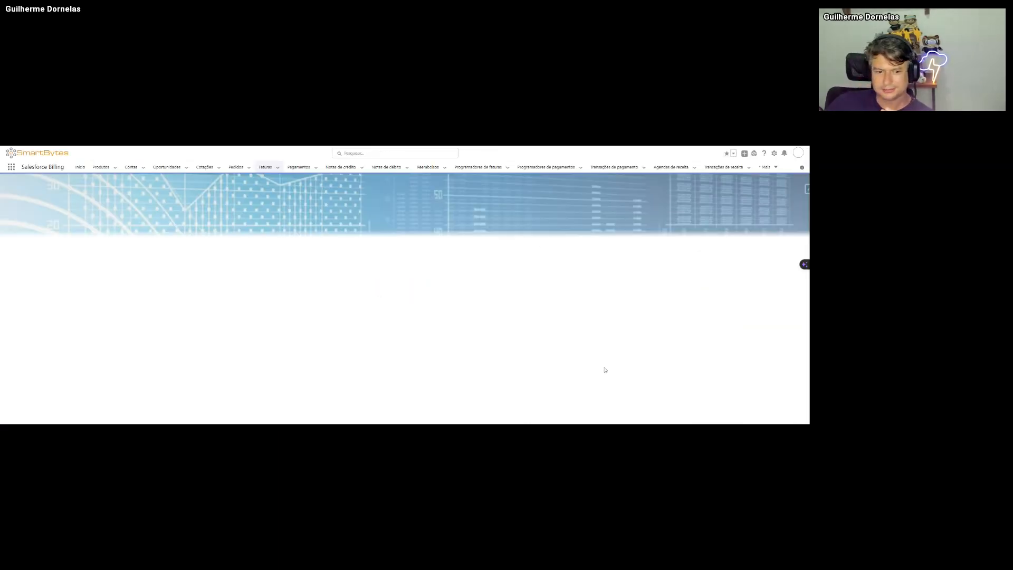
{"action": "scroll", "coordinate": [405, 232], "scroll_direction": "down", "scroll_amount": 2}
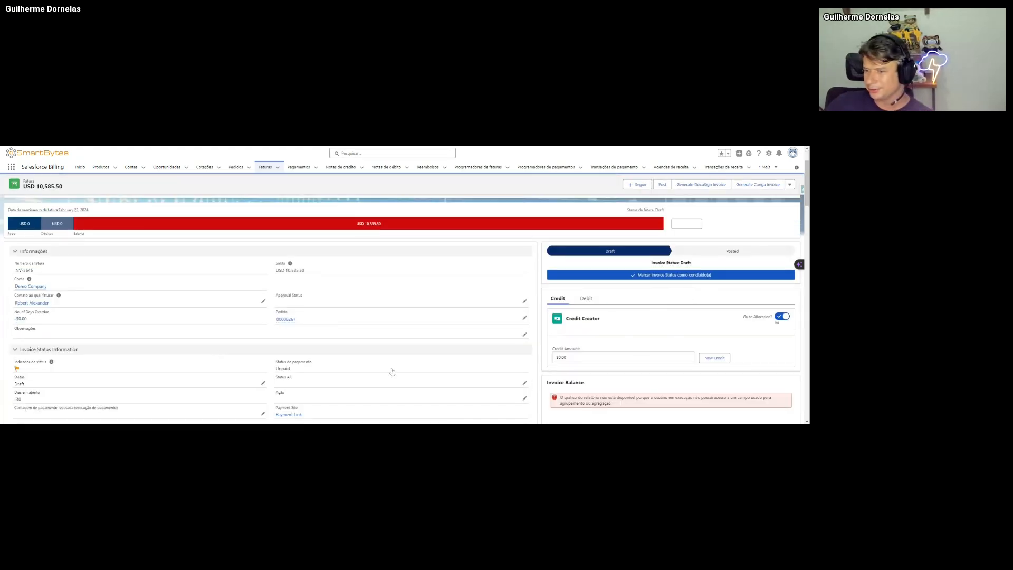
{"action": "scroll", "coordinate": [610, 321], "scroll_direction": "down", "scroll_amount": 5}
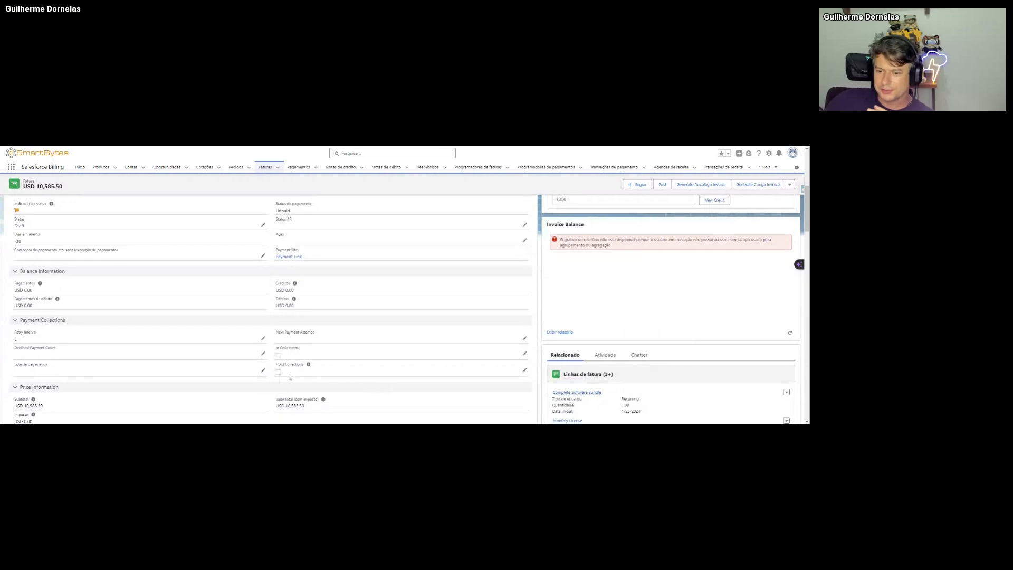
{"action": "scroll", "coordinate": [386, 369], "scroll_direction": "up", "scroll_amount": 3}
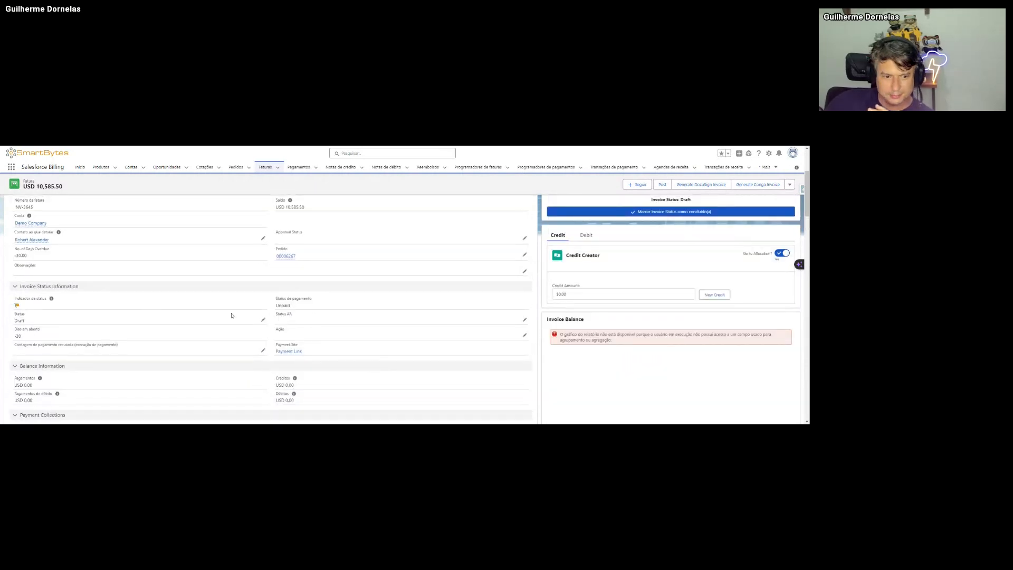
- Change the invoice's Status field inline to Posted and save
{"action": "left_click", "coordinate": [262, 320]}
{"action": "left_click", "coordinate": [48, 326]}
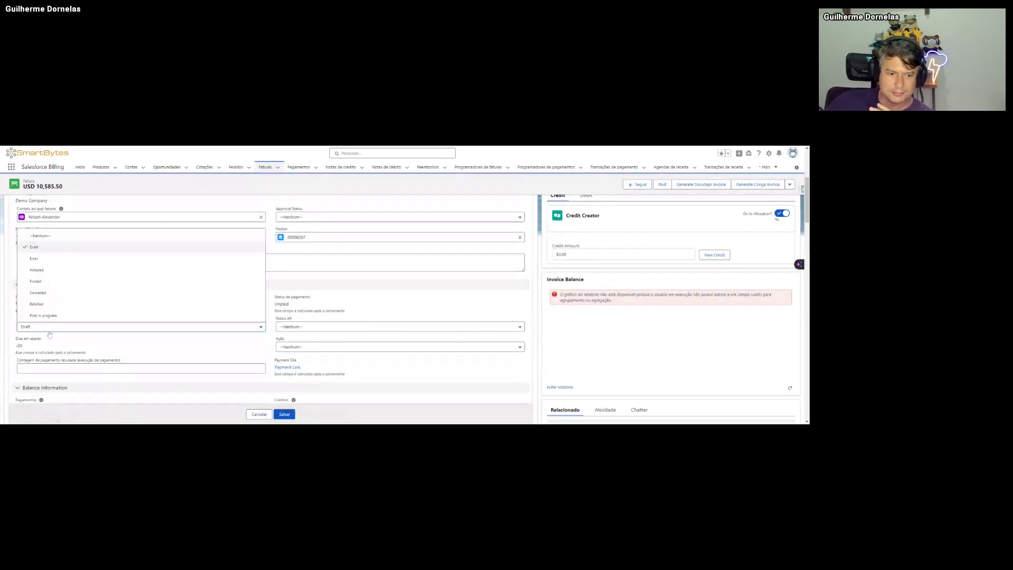
{"action": "left_click", "coordinate": [53, 285]}
{"action": "left_click", "coordinate": [285, 414]}
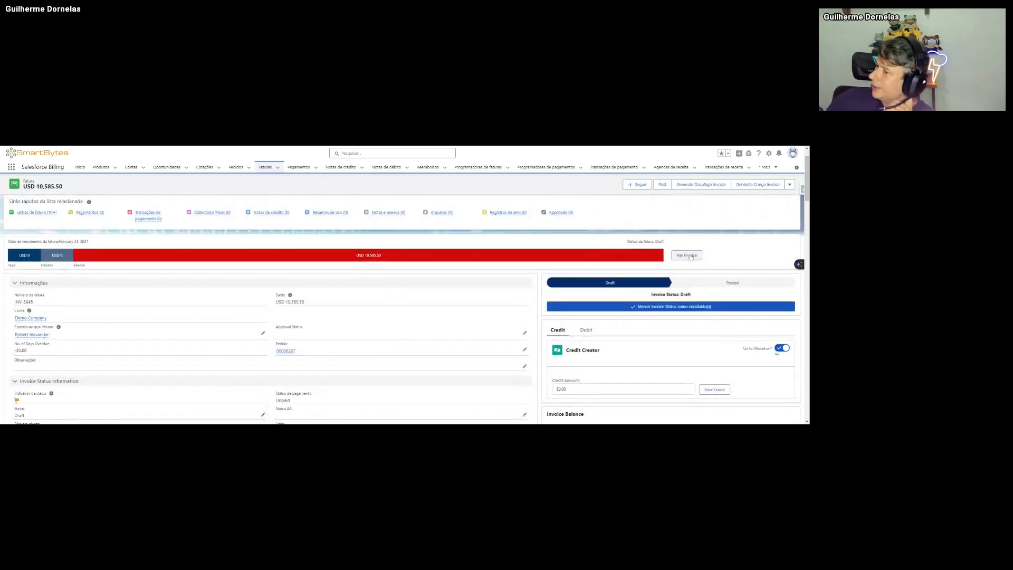
- Mark Posted as the current status on the invoice's status path, then reload the page
{"action": "left_click", "coordinate": [714, 284]}
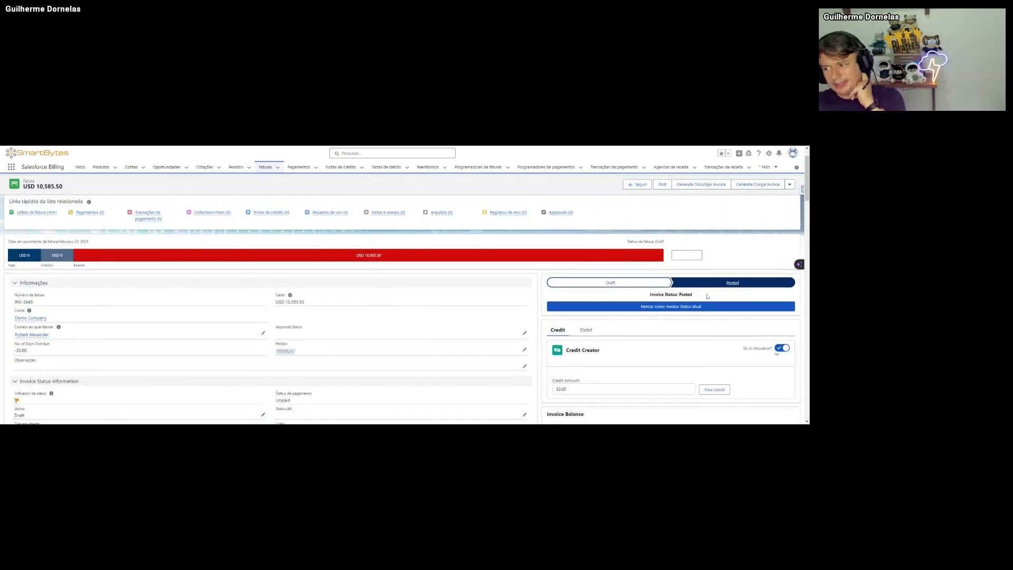
{"action": "left_click", "coordinate": [680, 309]}
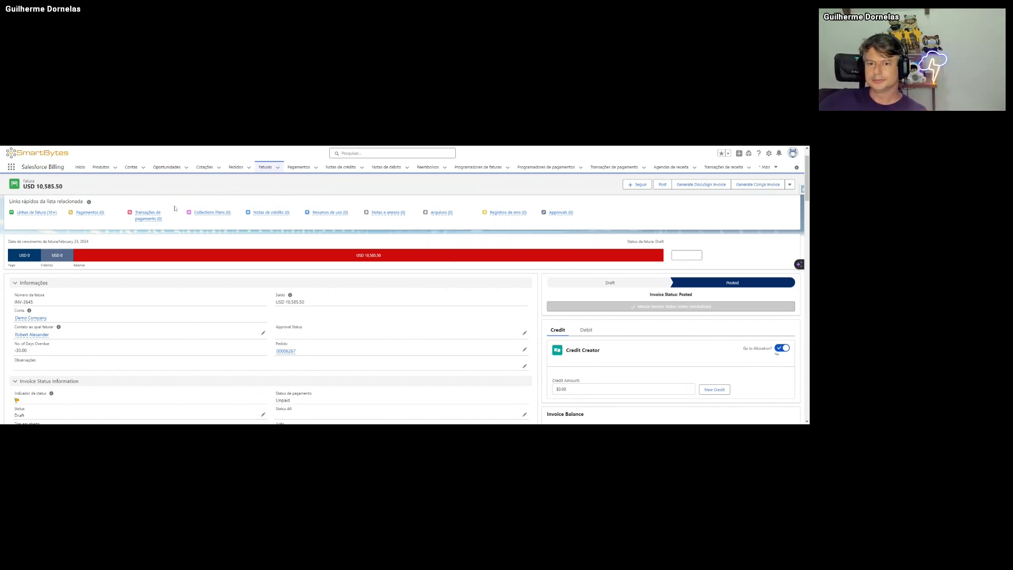
{"action": "mouse_move", "coordinate": [158, 219]}
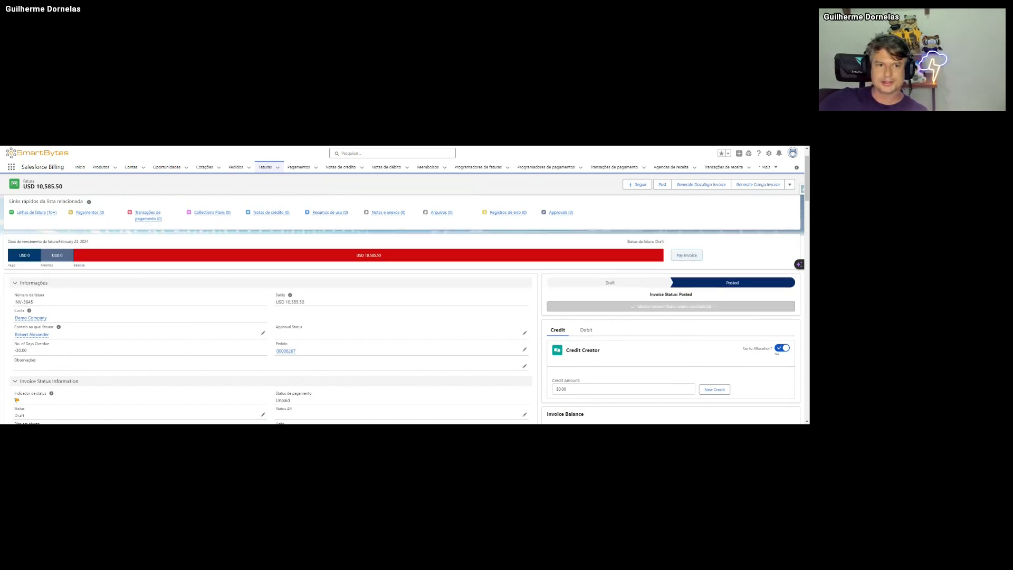
{"action": "key", "text": "F5"}
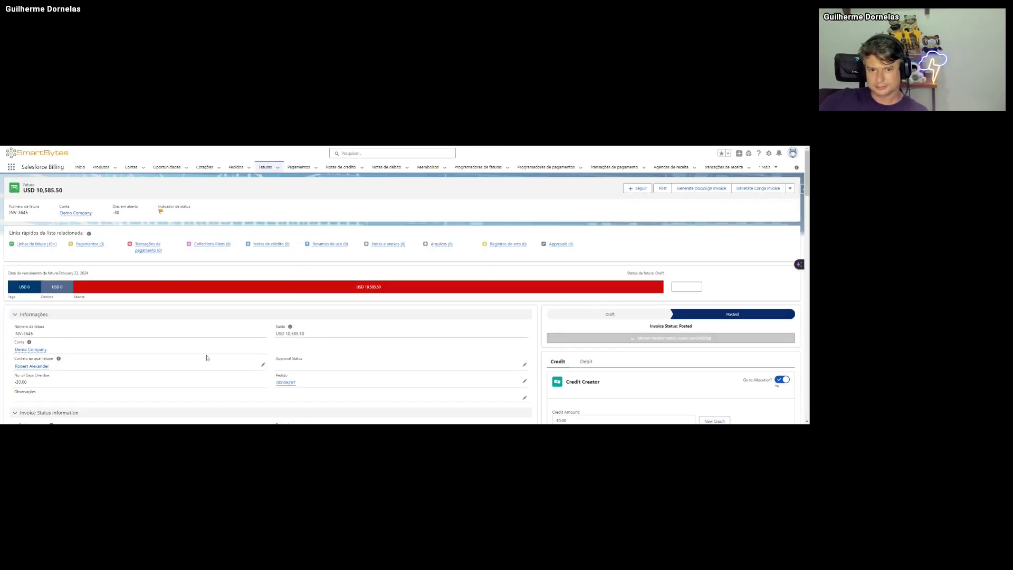
- Submit INV-3645 for approval and post it, then return to the Faturas invoice list
{"action": "left_click", "coordinate": [790, 189]}
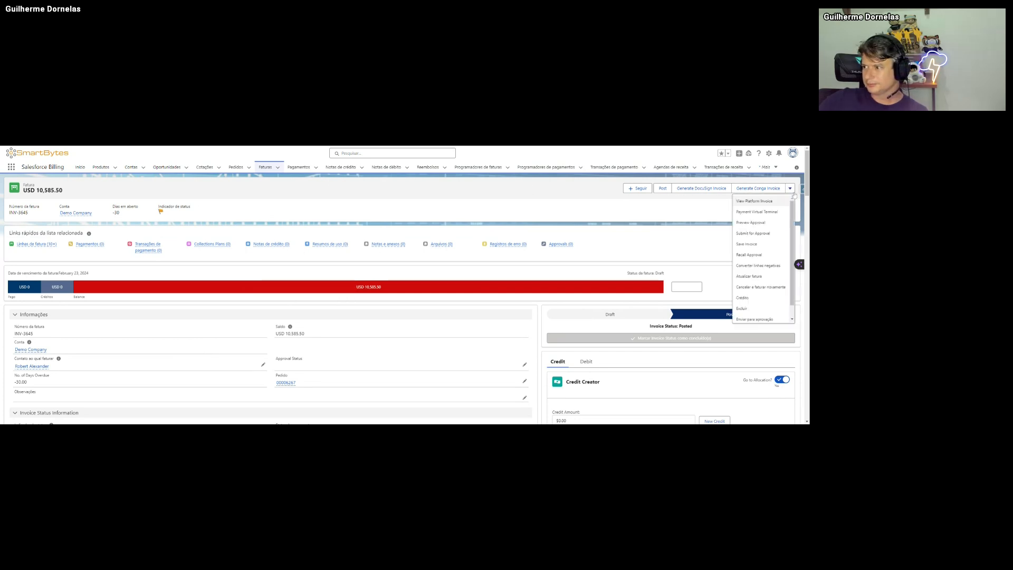
{"action": "left_click", "coordinate": [776, 237]}
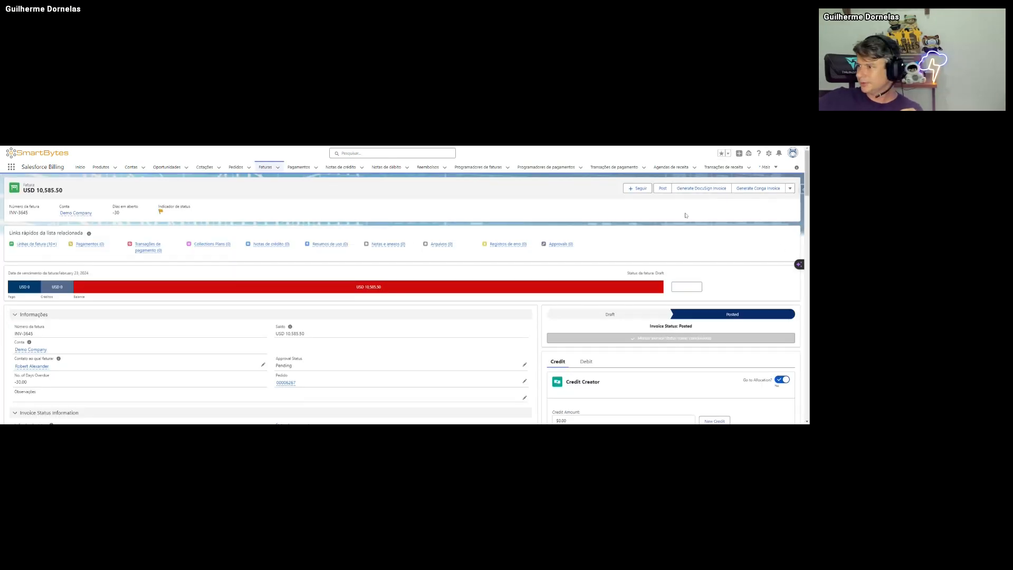
{"action": "left_click", "coordinate": [662, 191]}
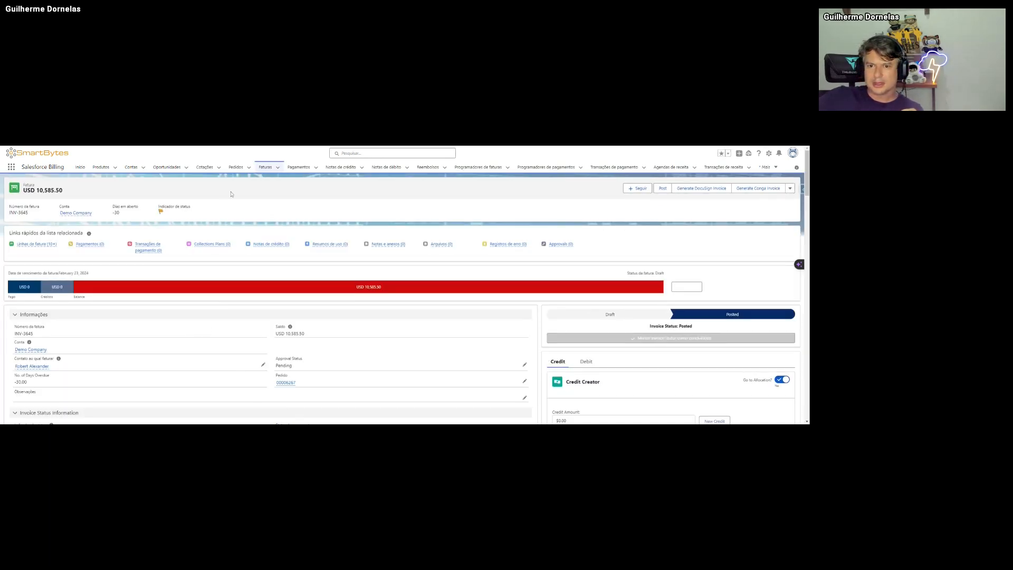
{"action": "left_click", "coordinate": [265, 166]}
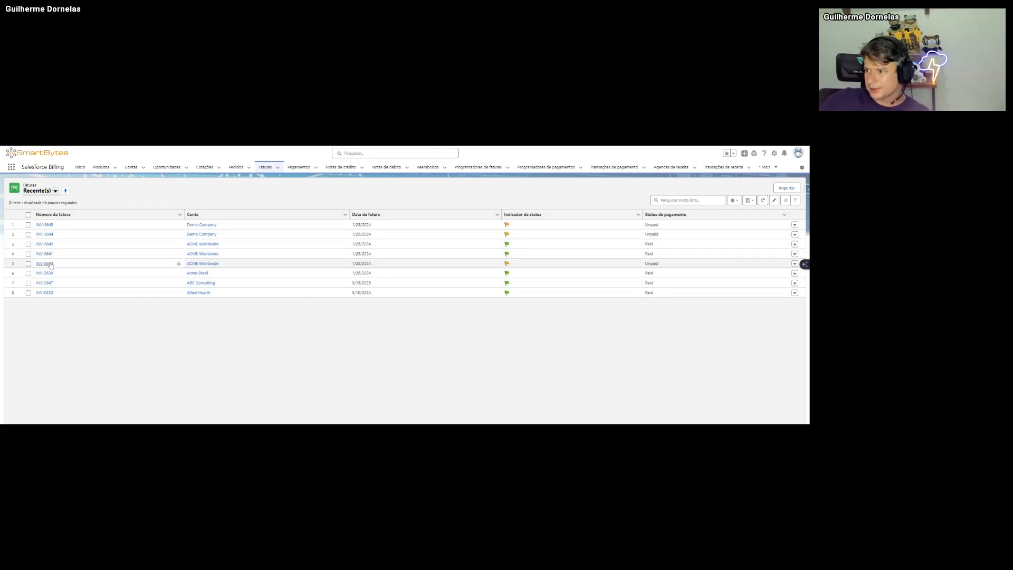
- Open ACME Worldwide's invoice INV-3643 and review its Posted, Unpaid USD 382.50 balance details
{"action": "left_click", "coordinate": [44, 263]}
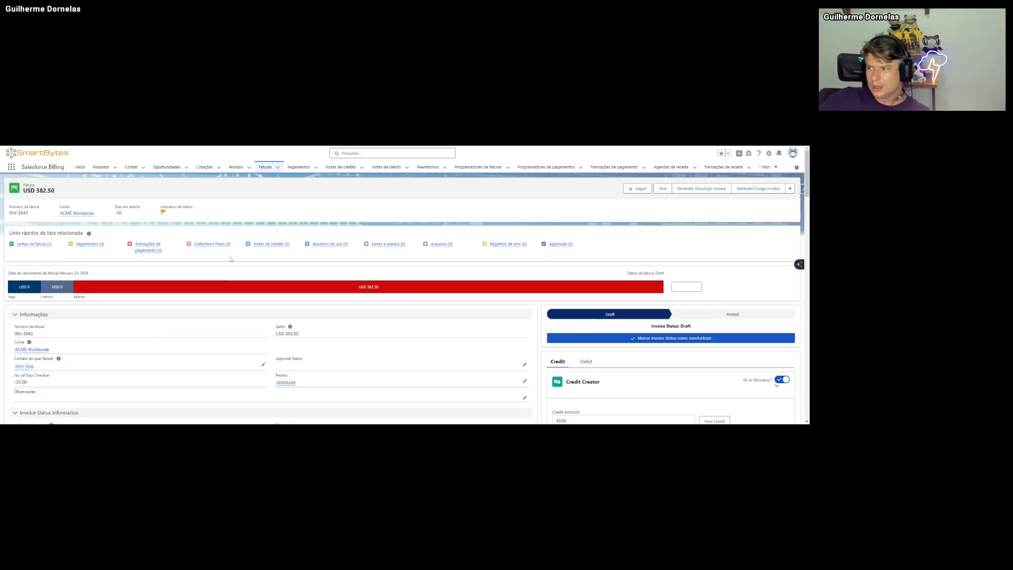
{"action": "scroll", "coordinate": [147, 327], "scroll_direction": "down", "scroll_amount": 2}
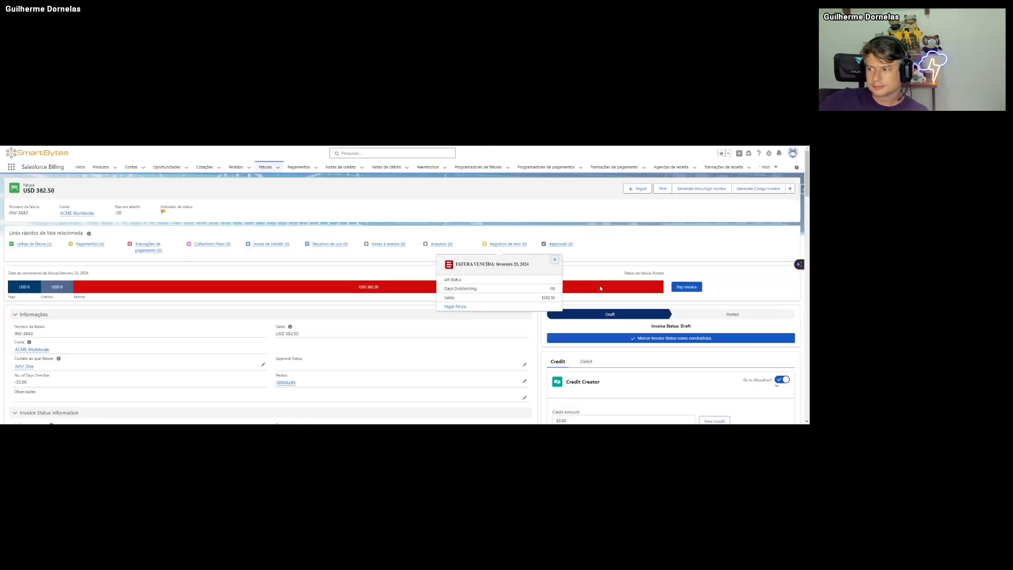
{"action": "scroll", "coordinate": [131, 323], "scroll_direction": "down", "scroll_amount": 3}
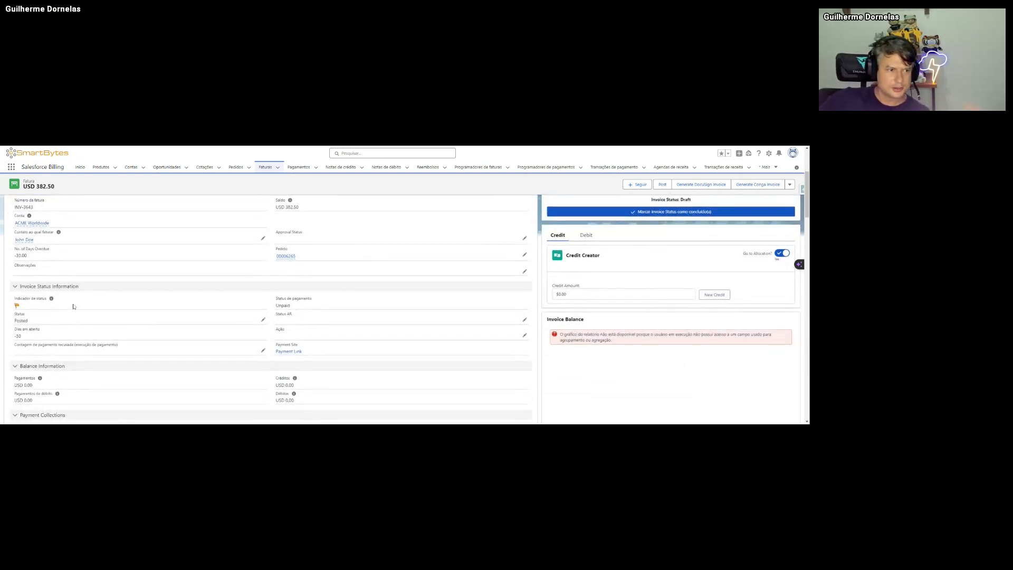
{"action": "scroll", "coordinate": [73, 306], "scroll_direction": "up", "scroll_amount": 3}
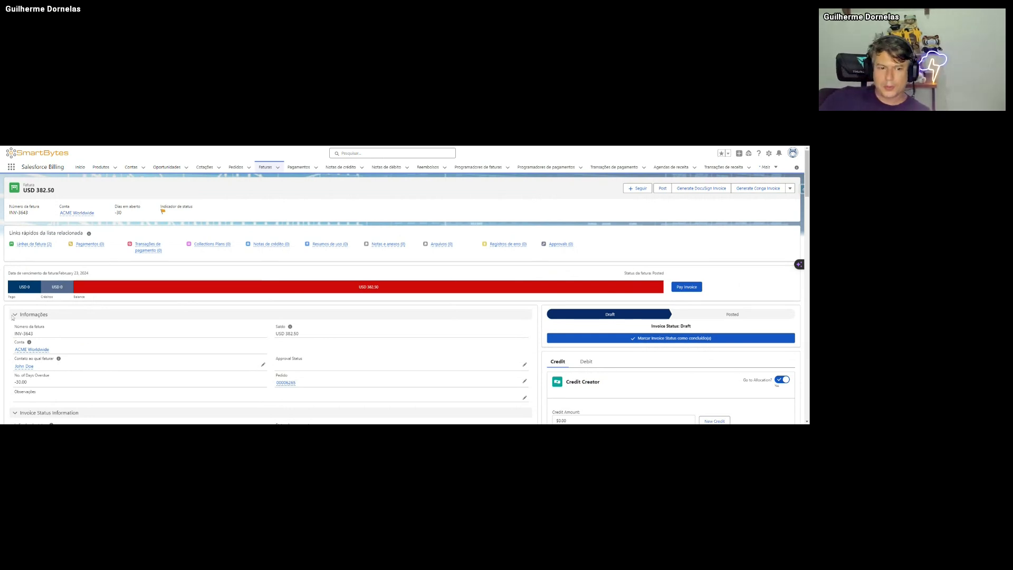
{"action": "scroll", "coordinate": [141, 345], "scroll_direction": "down", "scroll_amount": 1}
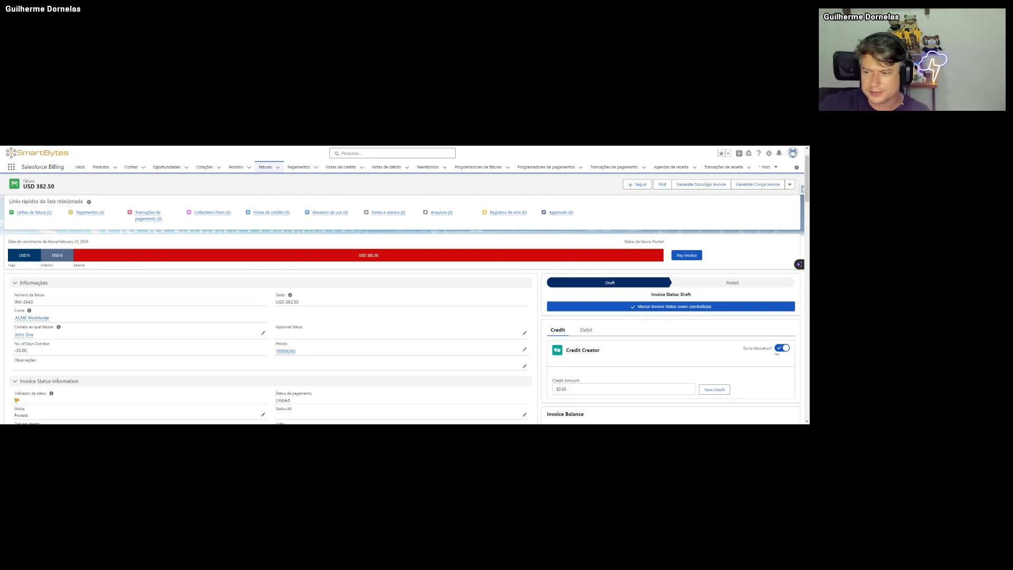
{"action": "scroll", "coordinate": [369, 266], "scroll_direction": "up", "scroll_amount": 1}
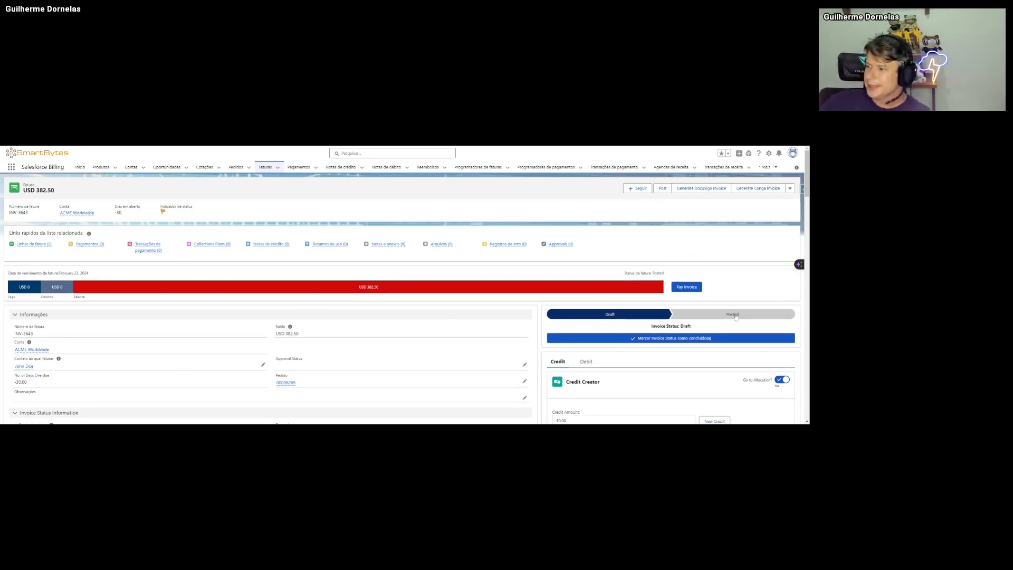
- Start paying INV-3643 for the full USD 382.50 balance (Saldo total) with ACH selected
{"action": "left_click", "coordinate": [686, 288]}
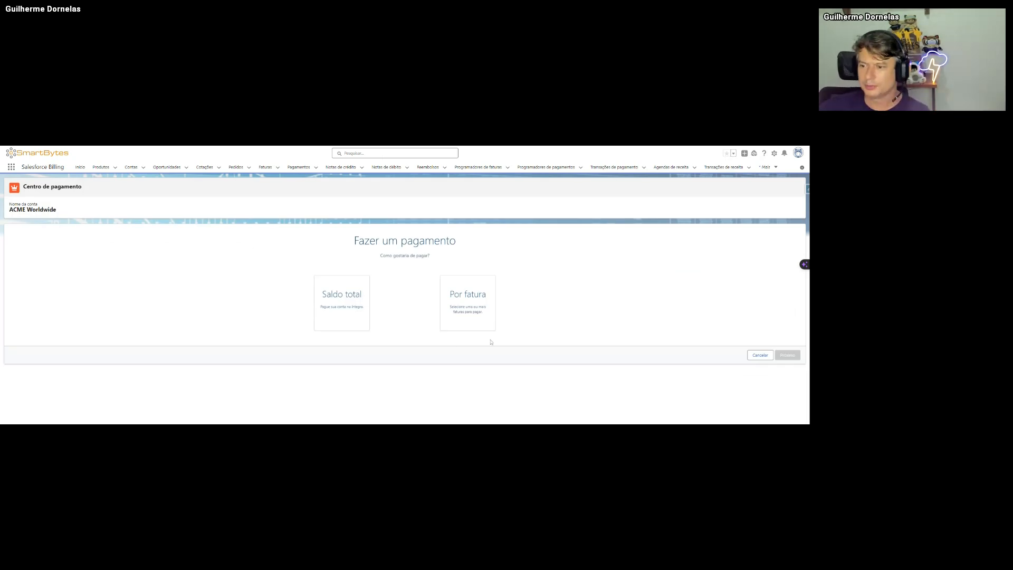
{"action": "left_click", "coordinate": [339, 306]}
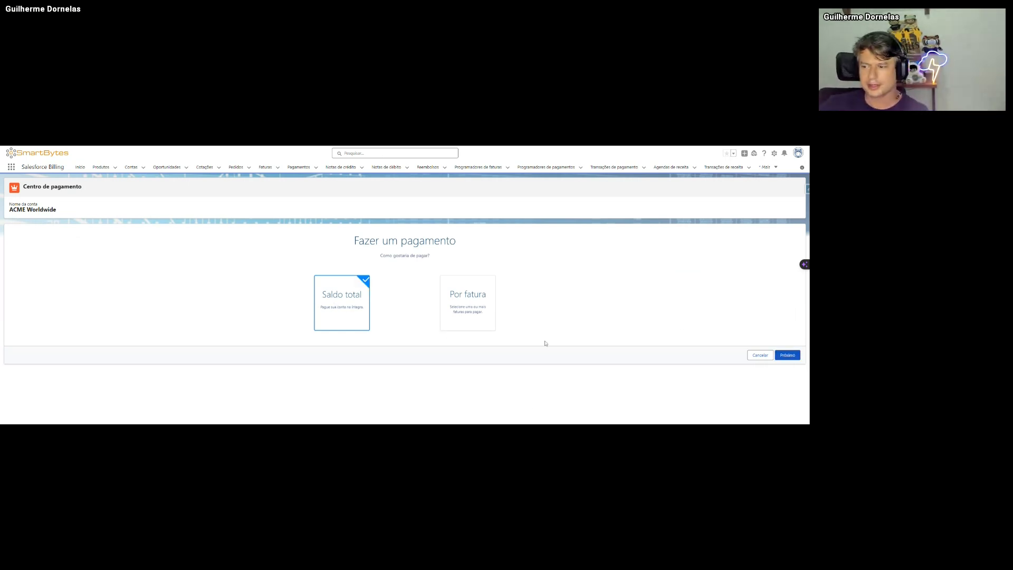
{"action": "left_click", "coordinate": [787, 355]}
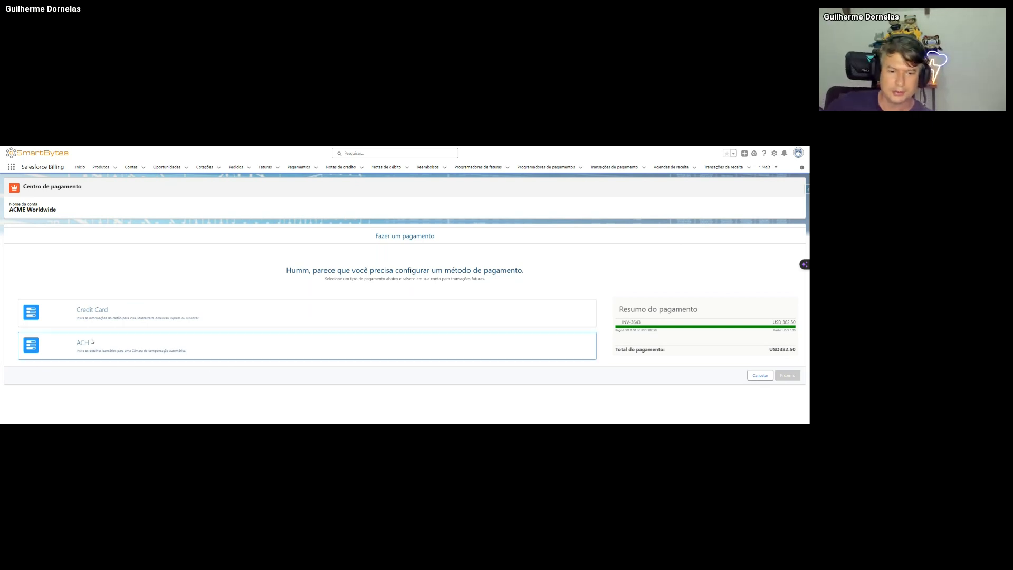
{"action": "left_click", "coordinate": [130, 356]}
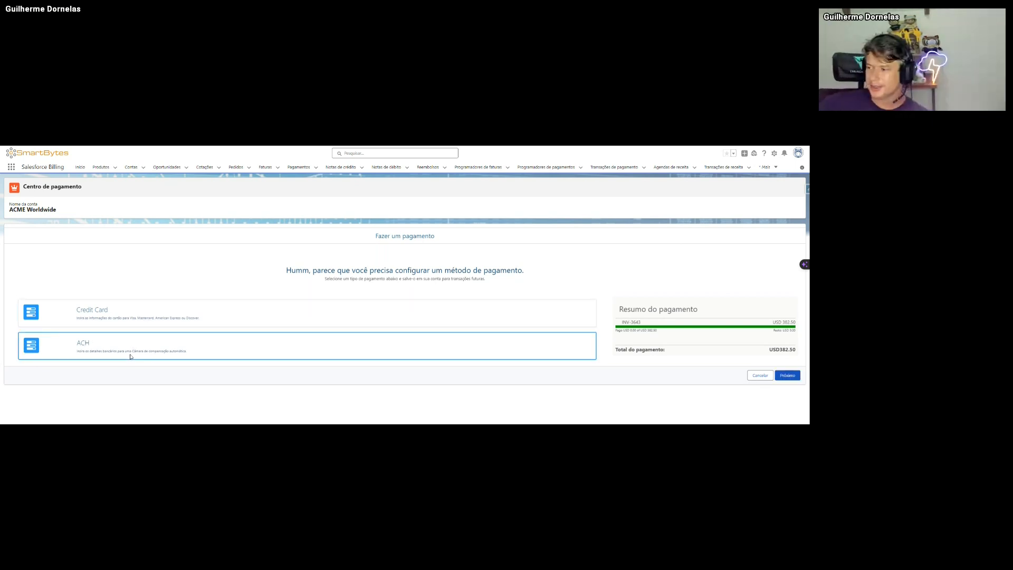
- Enter the bank account number and routing code with Checking account type, pay USD 382.50, and view payments
{"action": "left_click", "coordinate": [787, 375]}
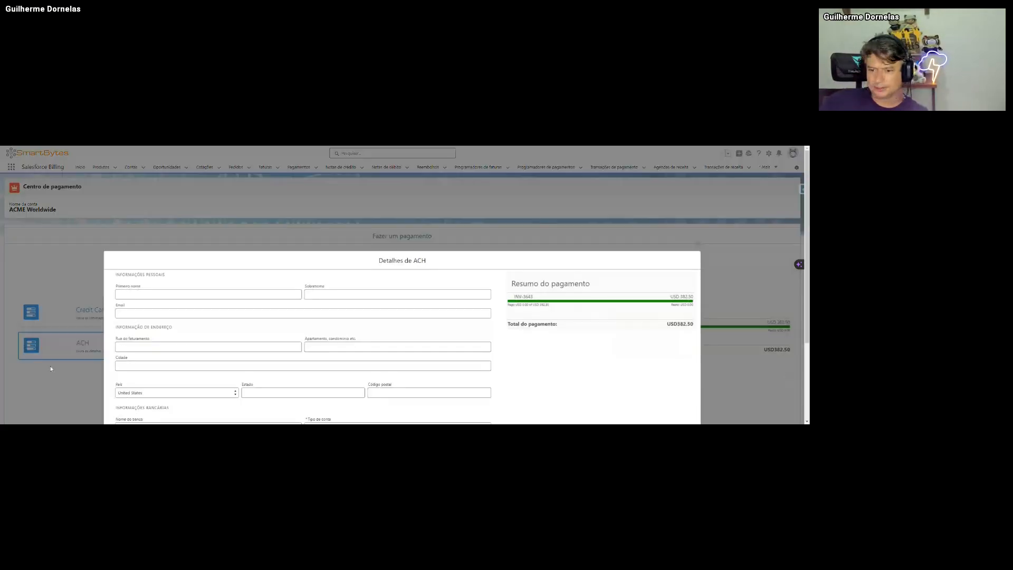
{"action": "left_click", "coordinate": [353, 336]}
{"action": "type", "text": "134134134"}
{"action": "key", "text": "Tab"}
{"action": "type", "text": "•••••••"}
{"action": "left_click", "coordinate": [352, 318]}
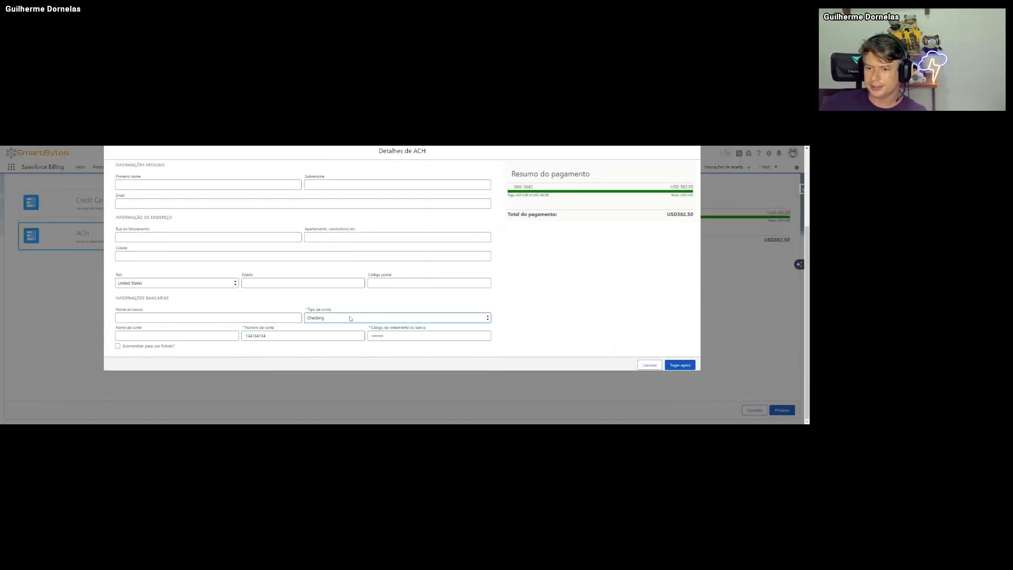
{"action": "left_click", "coordinate": [570, 304]}
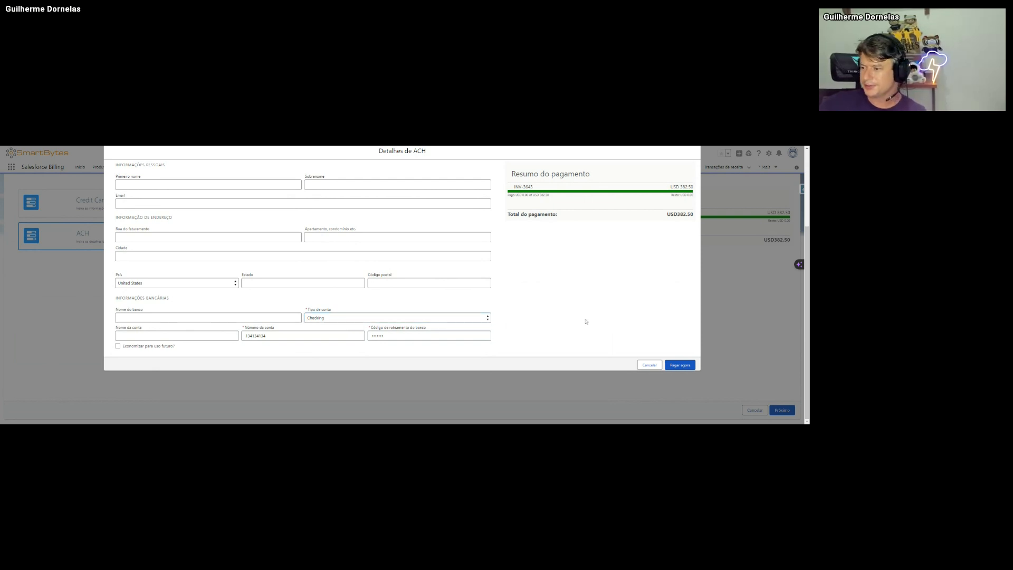
{"action": "left_click", "coordinate": [672, 364]}
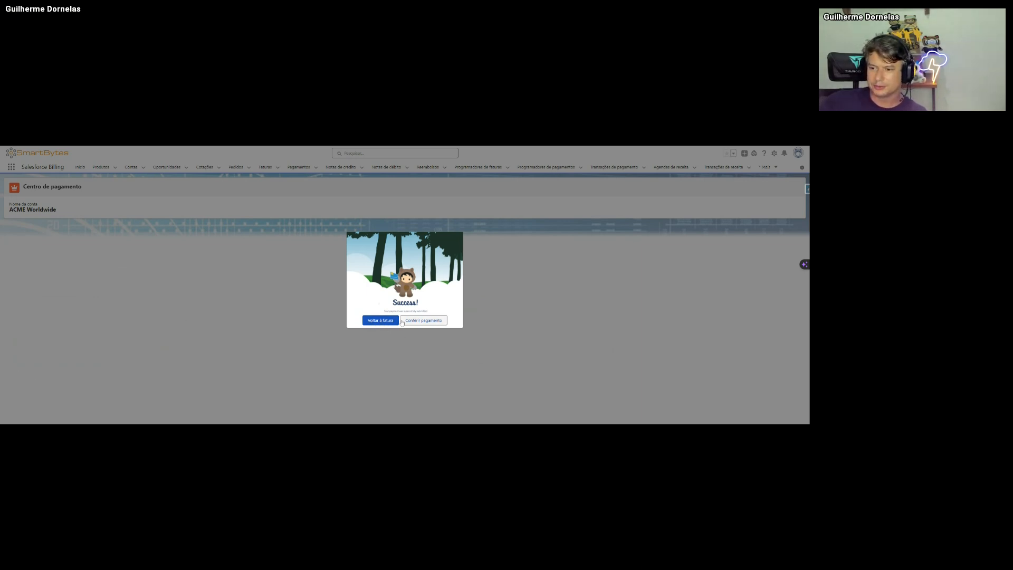
{"action": "left_click", "coordinate": [435, 324]}
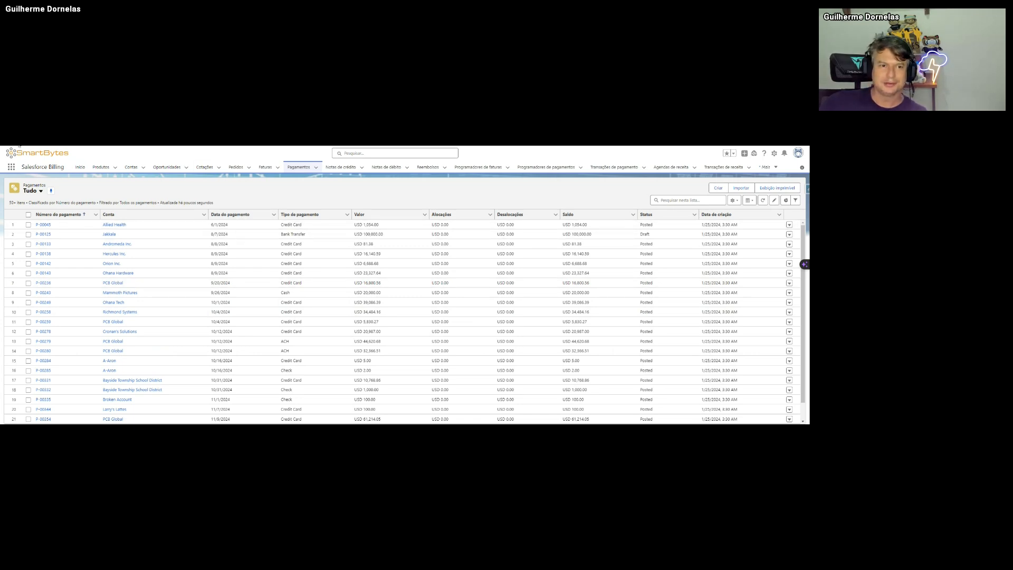
- Return to INV-3643, refresh it, and confirm Paid status, USD 0.00 balance and one USD 382.50 payment
{"action": "left_click", "coordinate": [19, 145]}
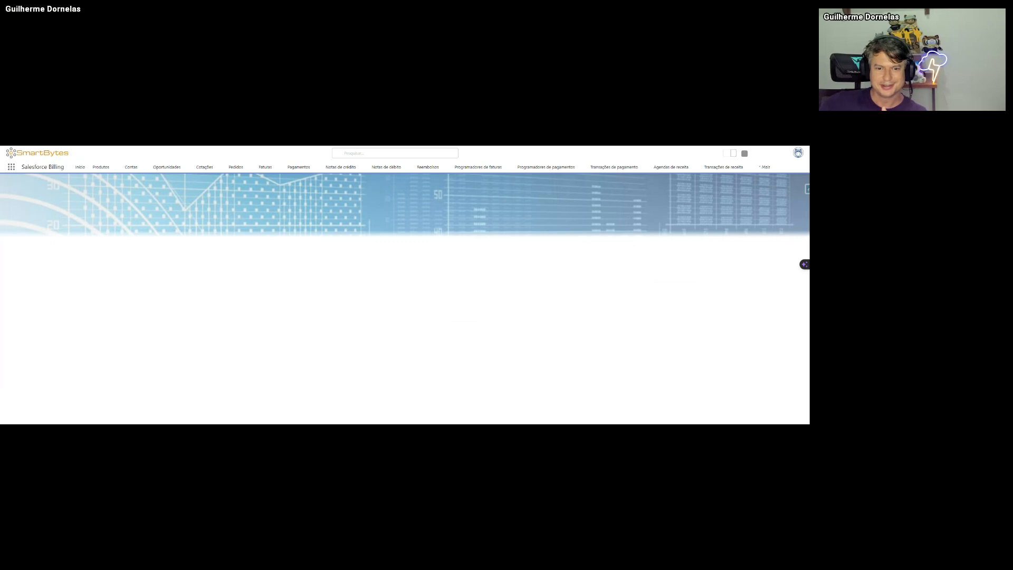
{"action": "key", "text": "alt+Left"}
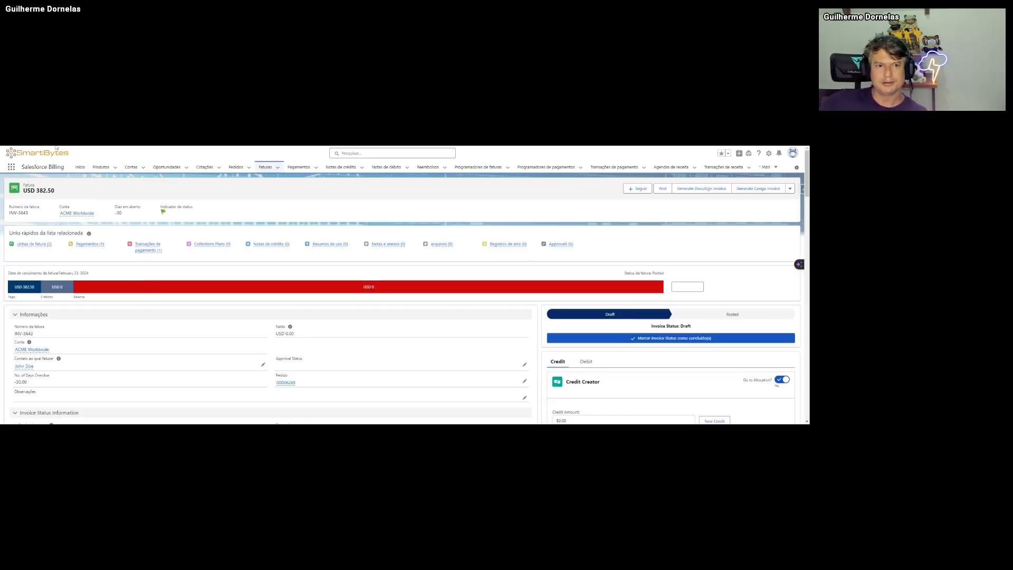
{"action": "key", "text": "F5"}
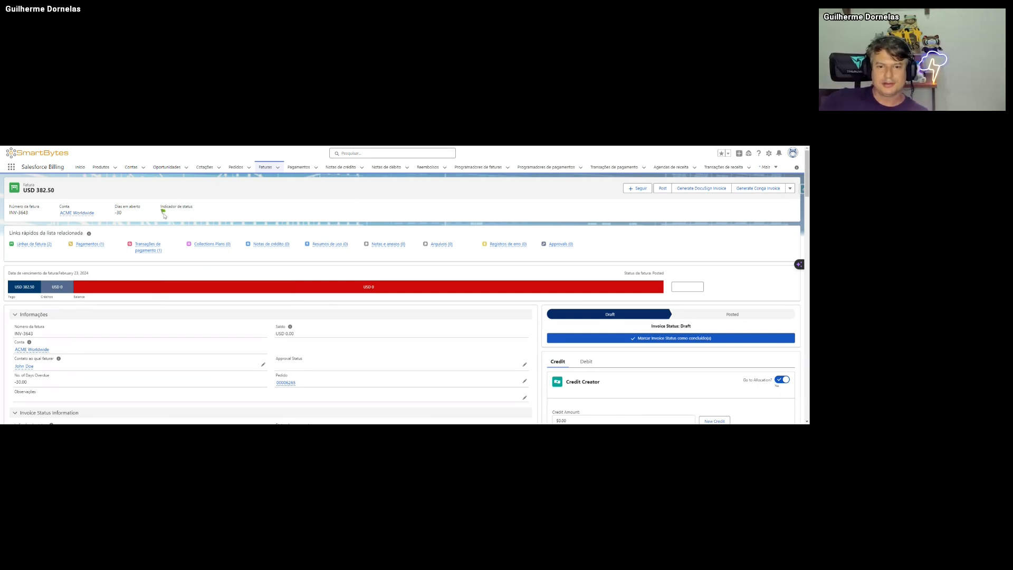
{"action": "scroll", "coordinate": [127, 335], "scroll_direction": "down", "scroll_amount": 3}
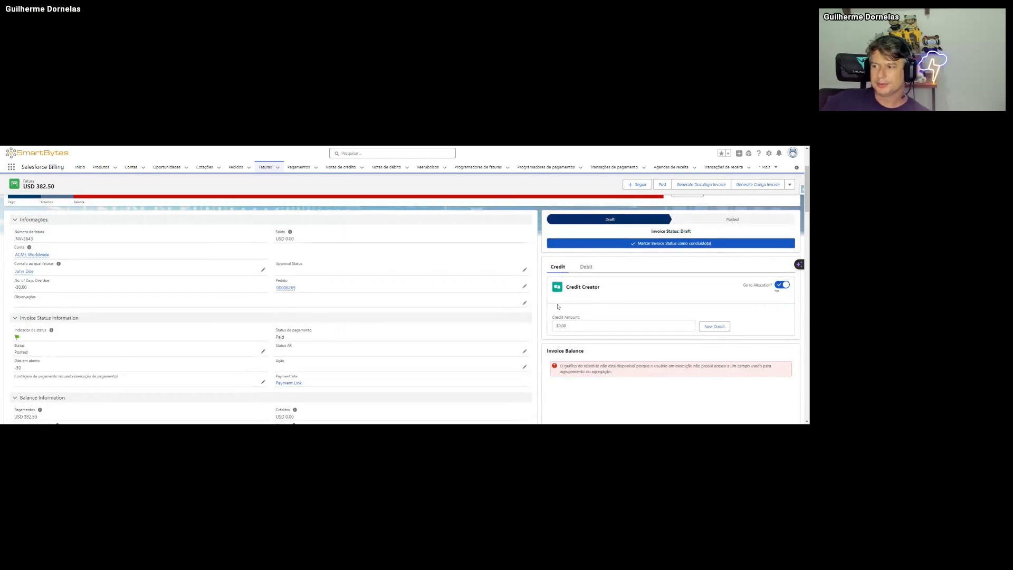
{"action": "scroll", "coordinate": [581, 217], "scroll_direction": "up", "scroll_amount": 3}
{"action": "key", "text": "F5"}
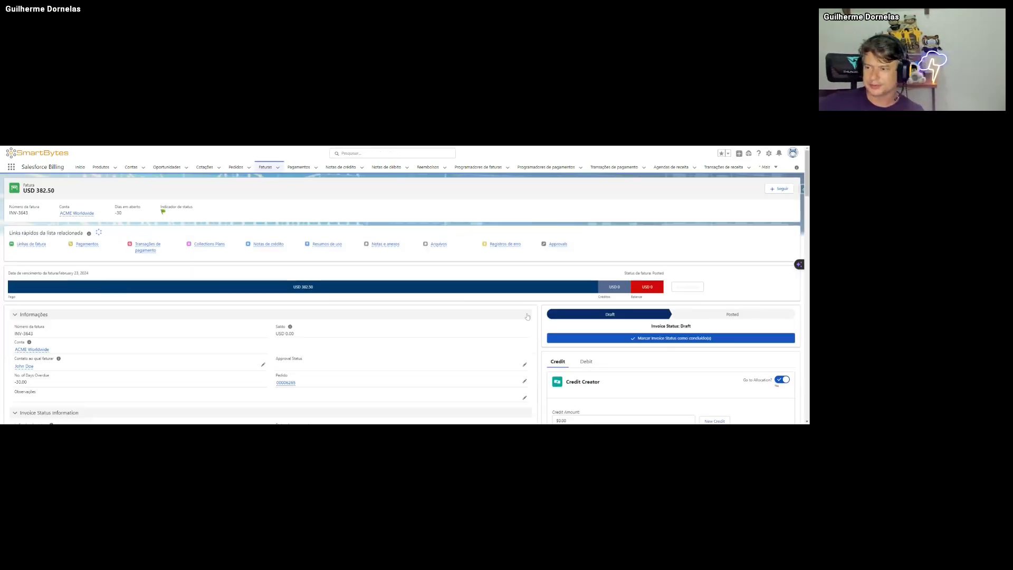
{"action": "left_click", "coordinate": [315, 290]}
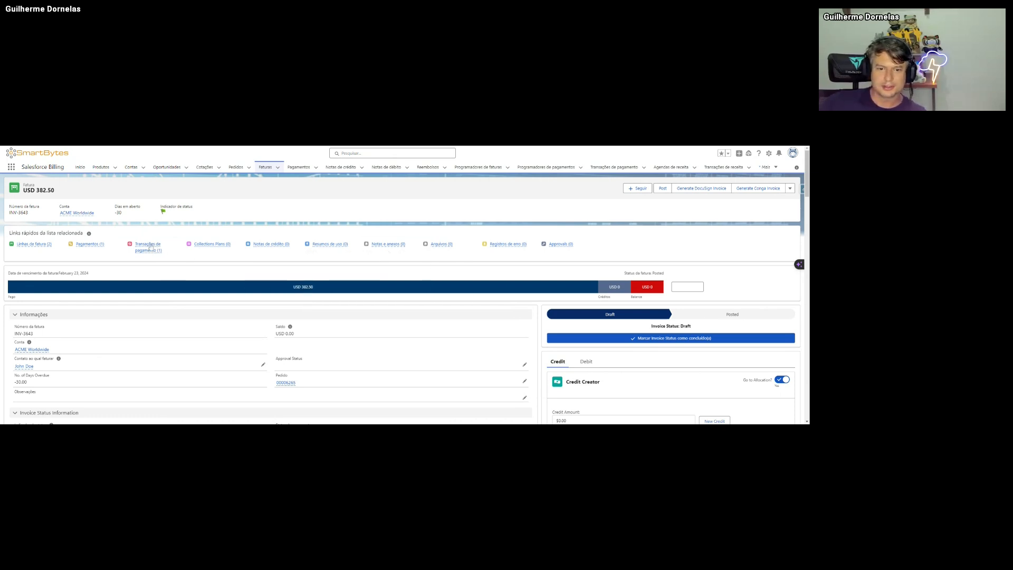
{"action": "mouse_move", "coordinate": [149, 247]}
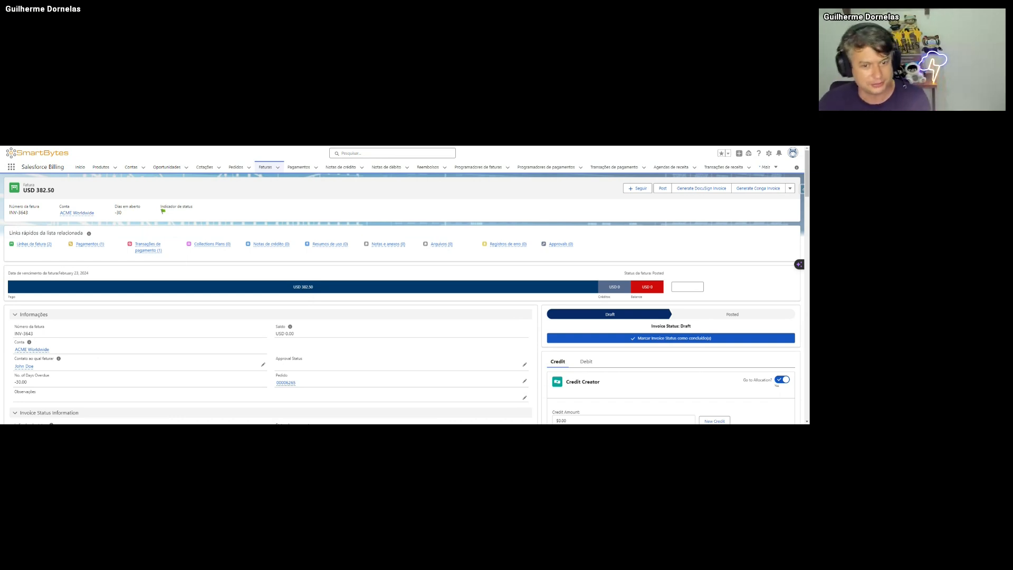
{"action": "left_click", "coordinate": [11, 167]}
{"action": "type", "text": "tat"}
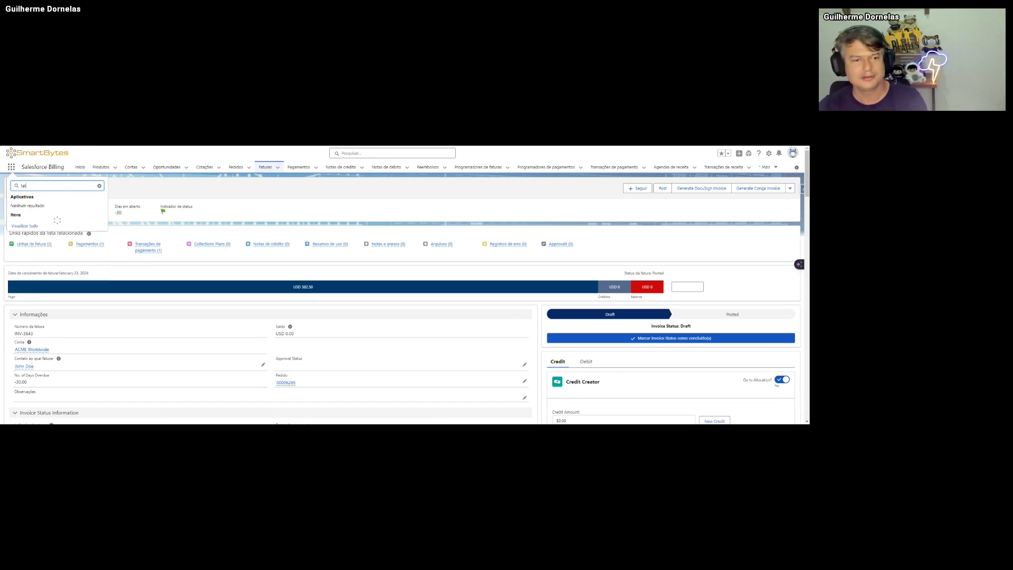
{"action": "key", "text": "BackSpace"}
{"action": "type", "text": "xas"}
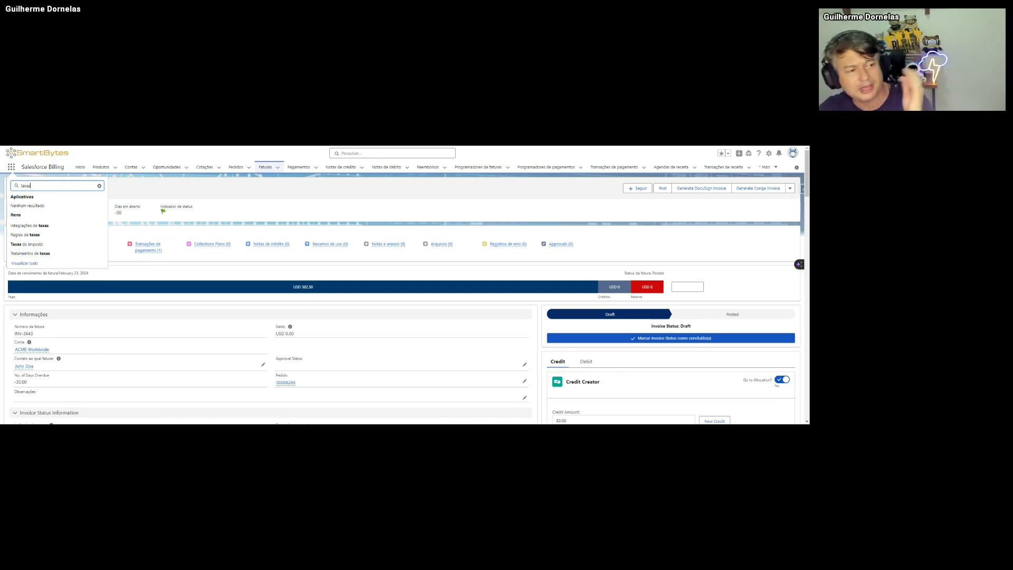
{"action": "double_click", "coordinate": [26, 185]}
{"action": "key", "text": "BackSpace"}
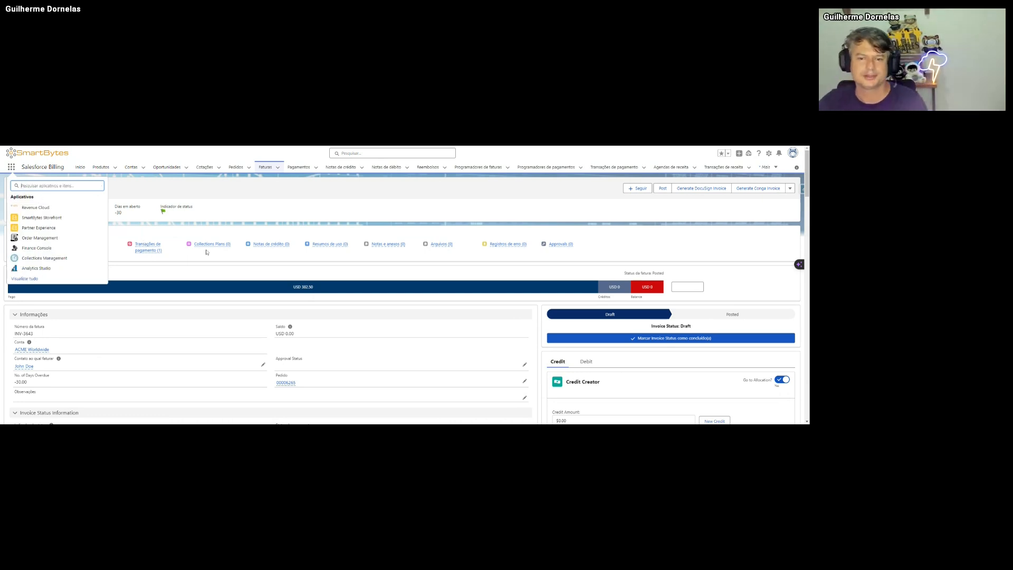
{"action": "left_click", "coordinate": [240, 225]}
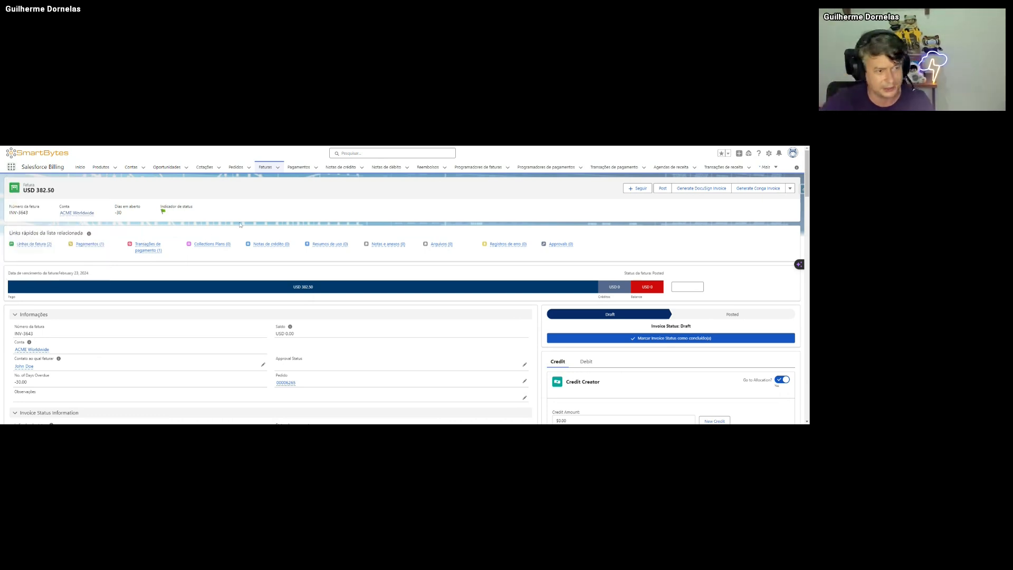